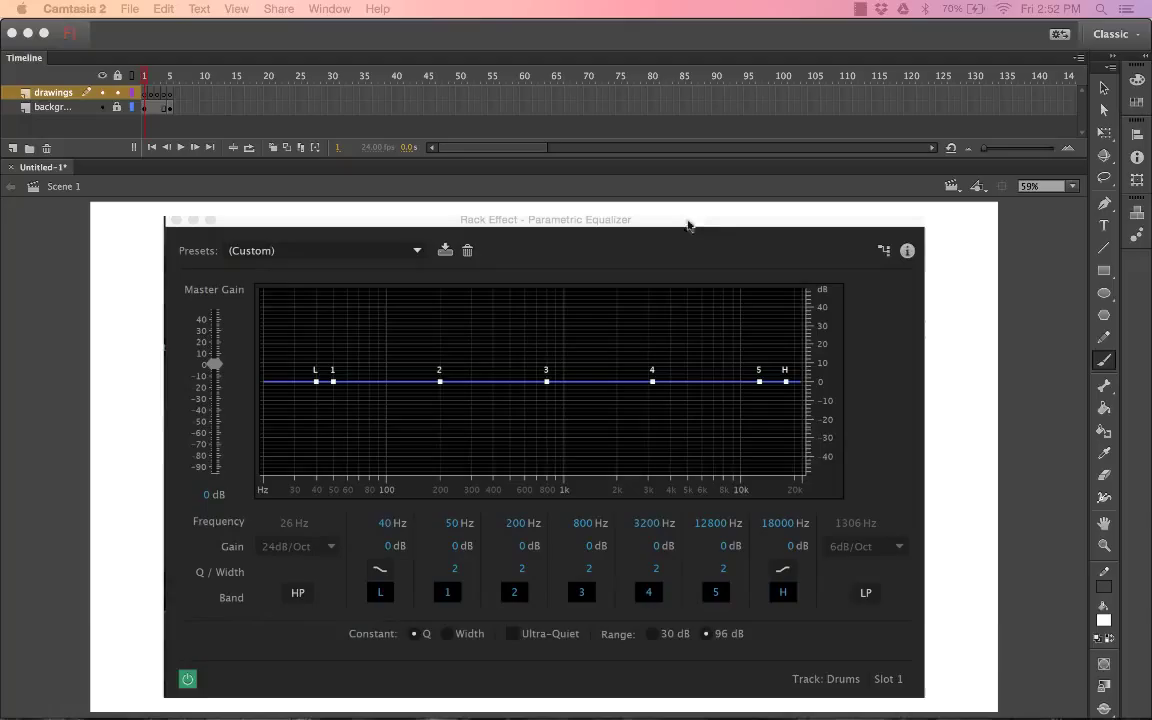
Step: Leave Flash Professional and bring the Audition drum test session to the front
mouse_move(599, 697)
Step: Open the Drums rack's Parametric Equalizer in Audition and bypass it
mouse_move(503, 716)
left_click(509, 694)
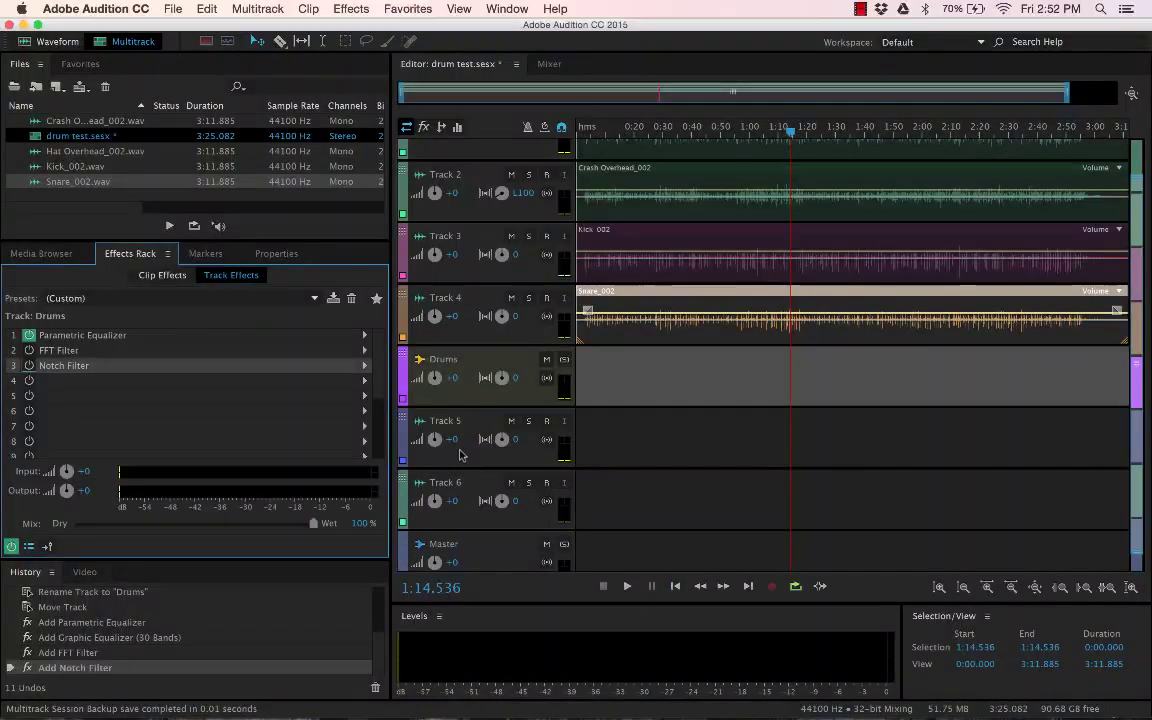
left_click(128, 338)
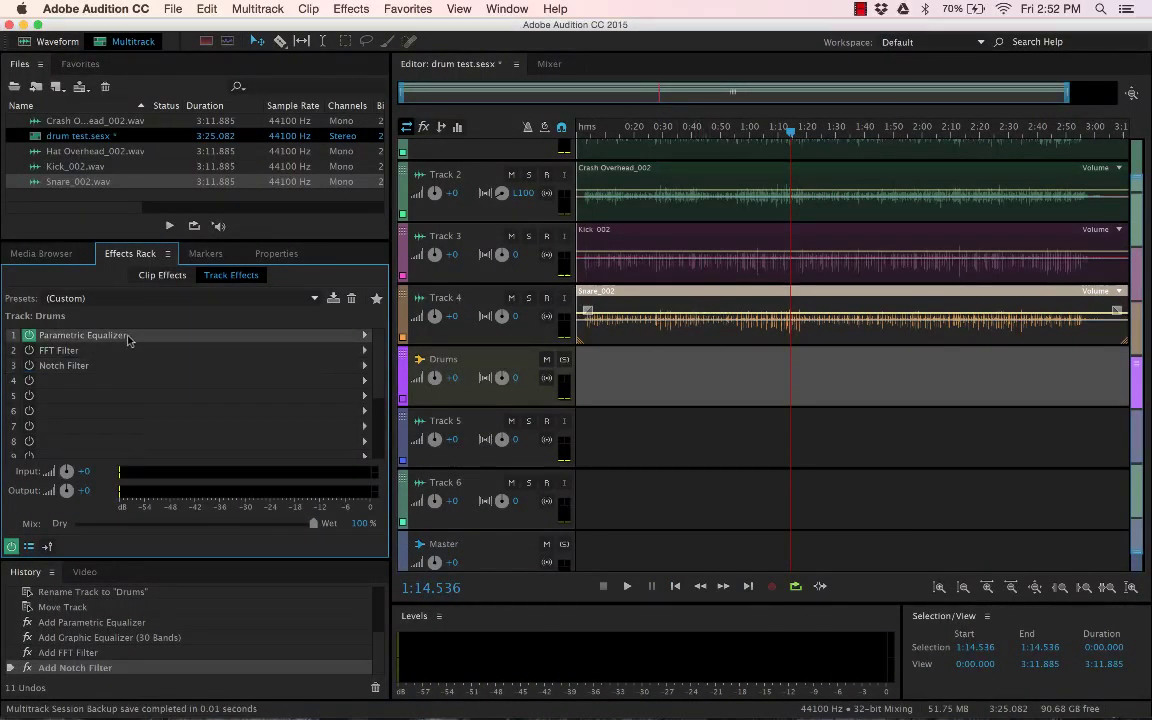
double_click(62, 340)
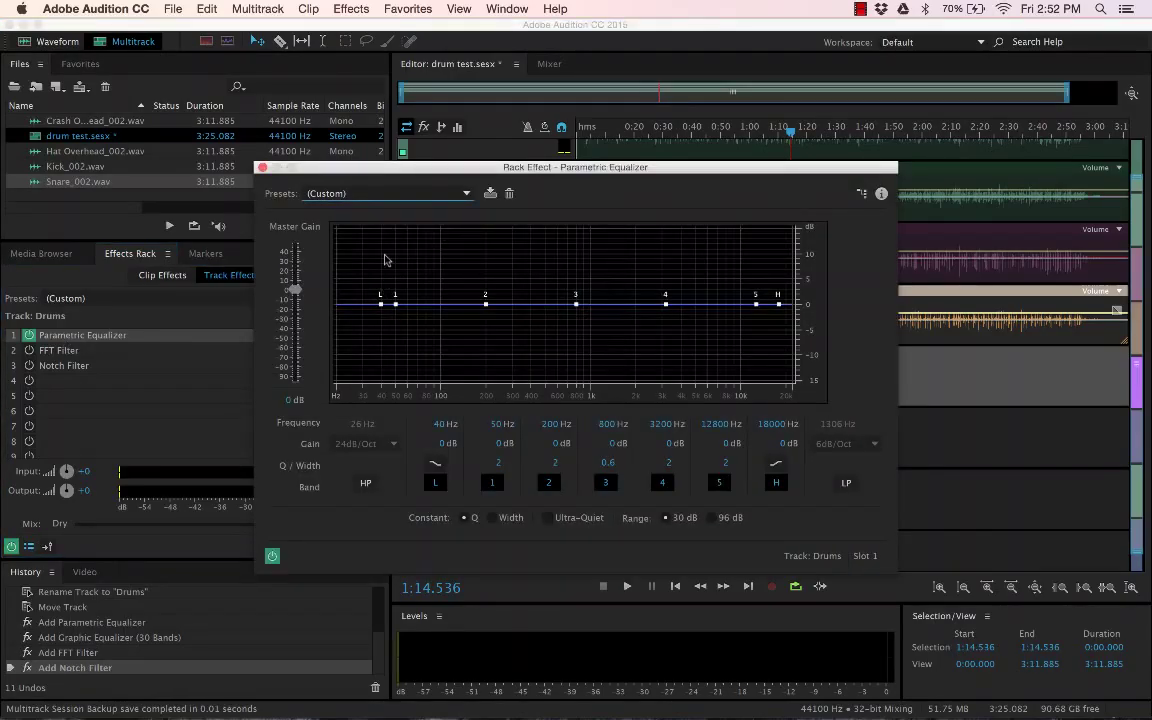
left_click(274, 556)
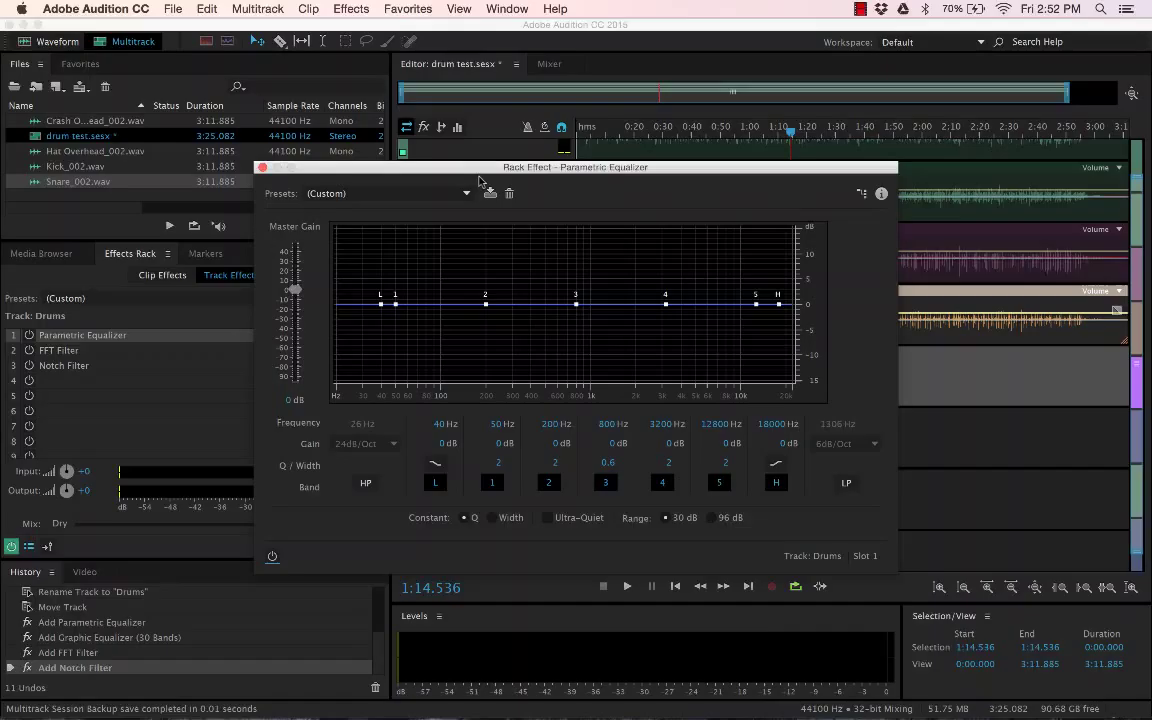
Step: Set the playhead to 1:06.643 and position the EQ window to show band values
left_click_drag(466, 176, 170, 269)
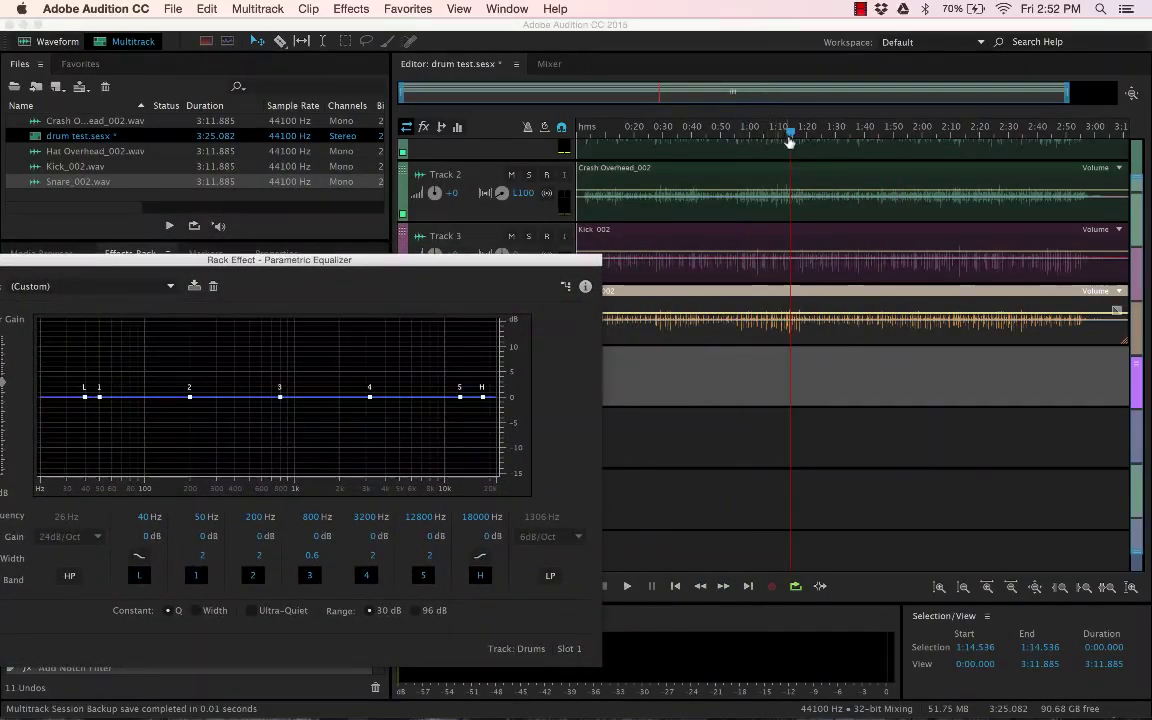
scroll(797, 218, "up", 2)
left_click_drag(792, 134, 767, 134)
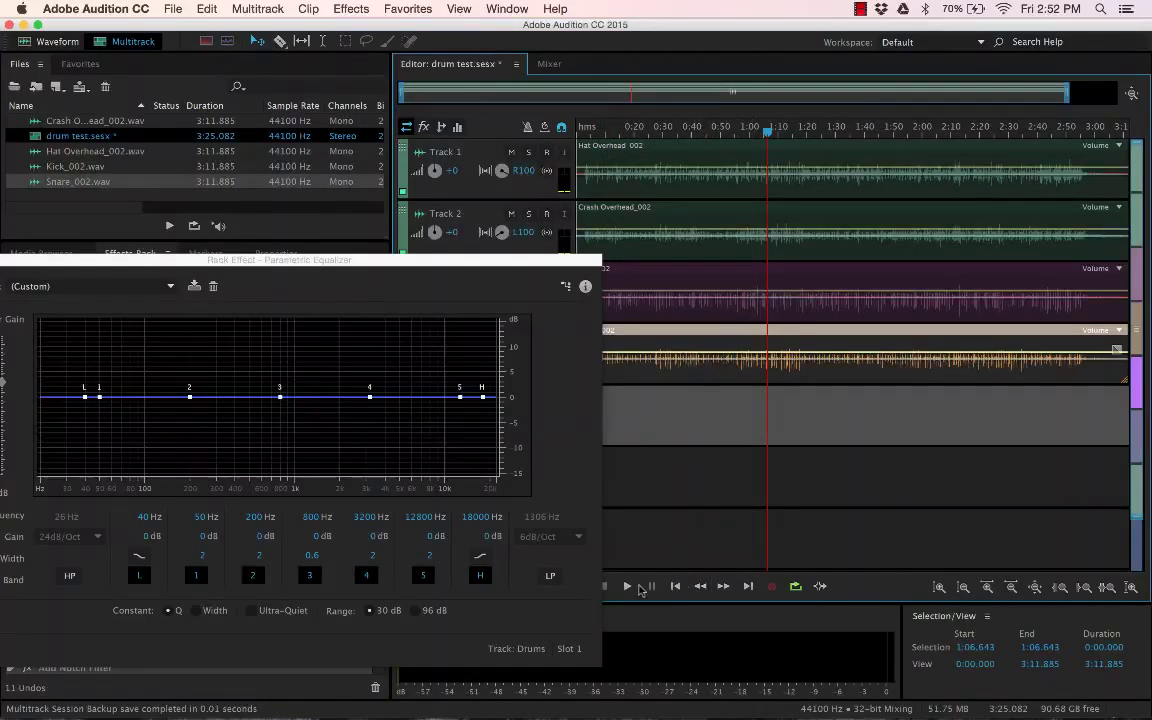
left_click_drag(479, 264, 501, 496)
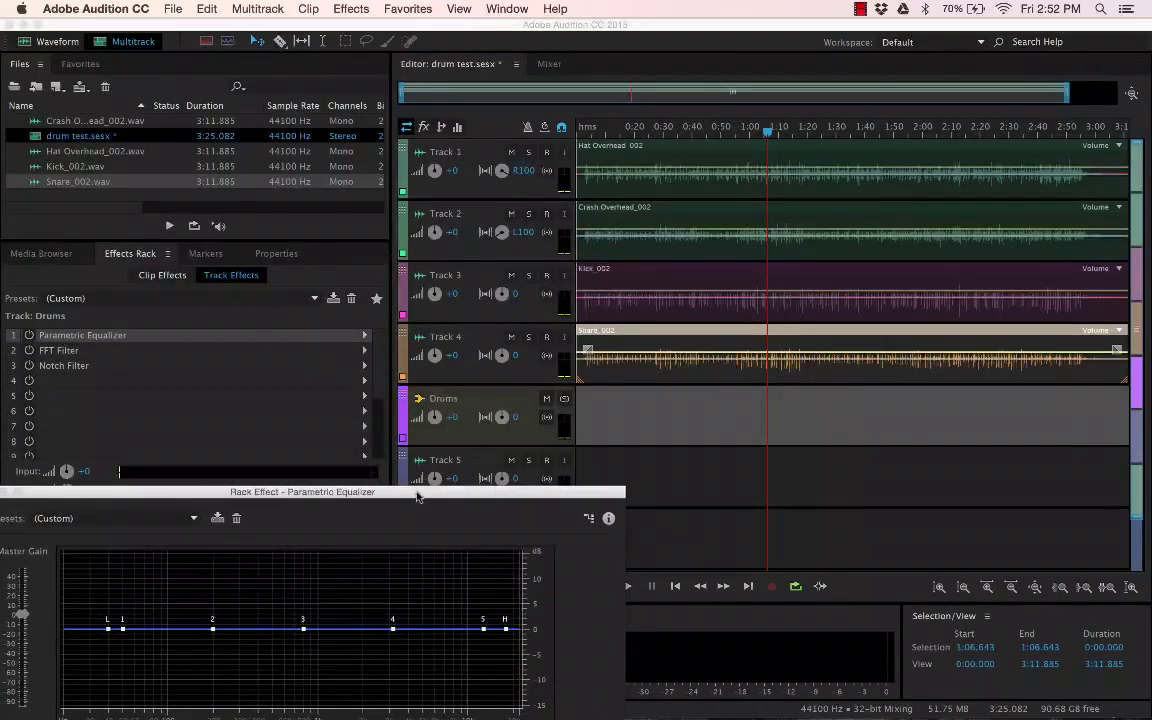
left_click_drag(415, 497, 477, 441)
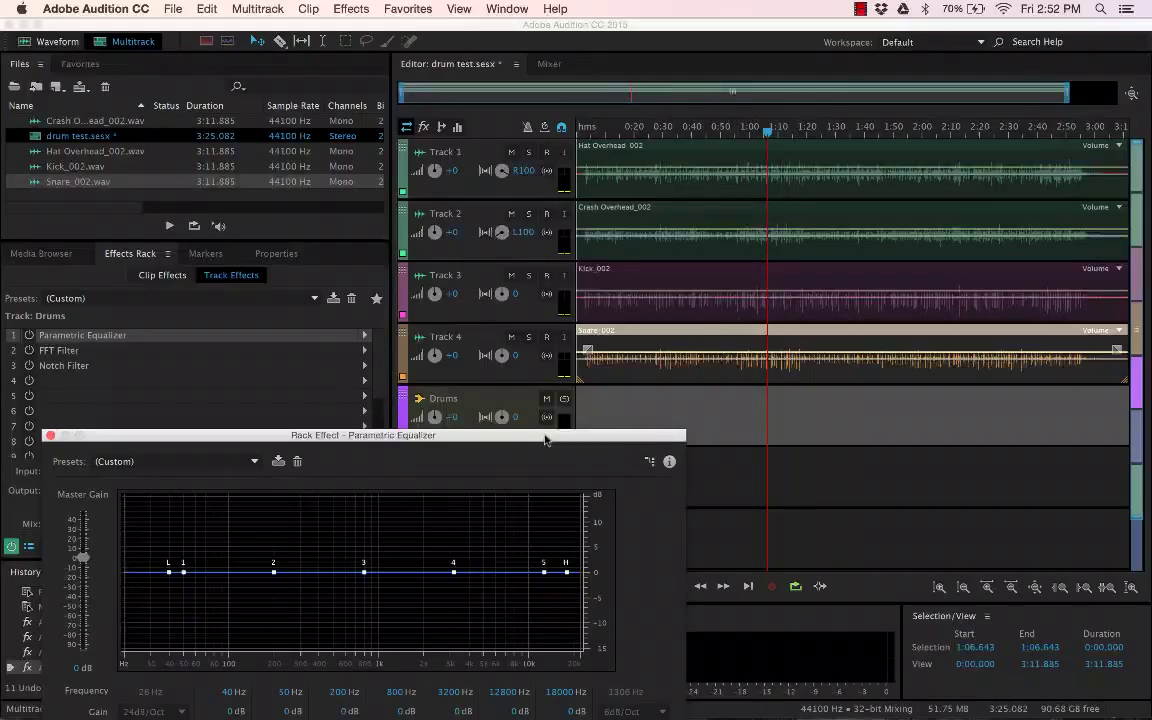
left_click_drag(546, 440, 555, 173)
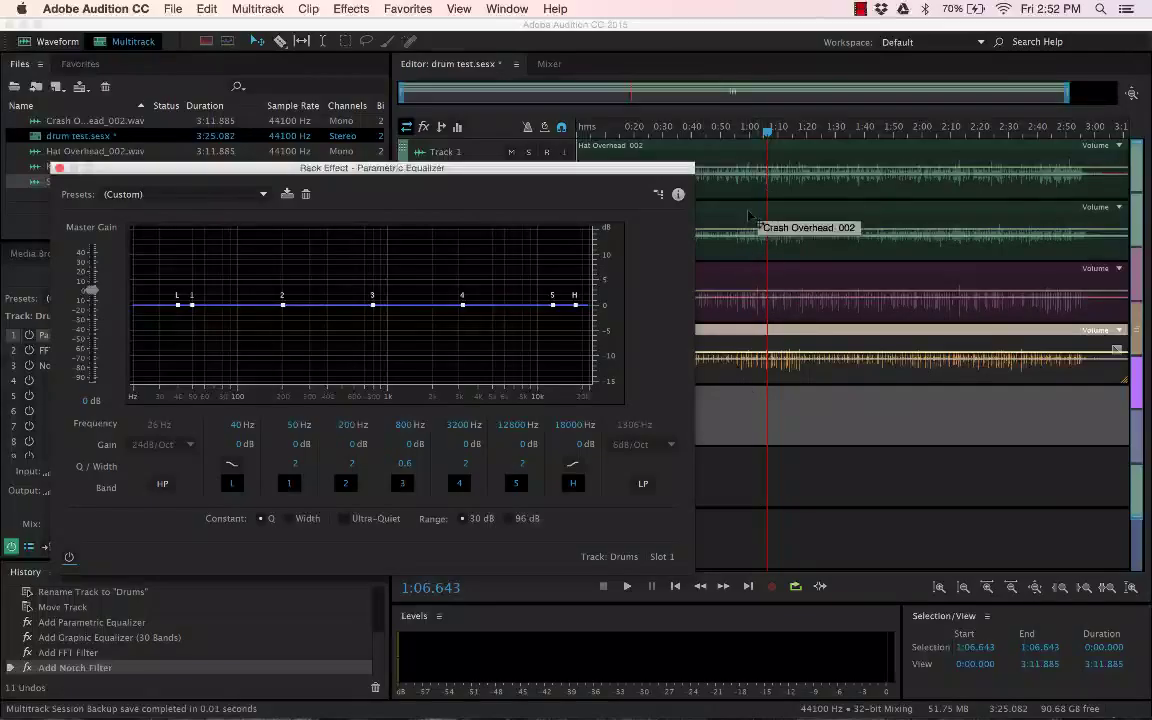
Step: Play the drums from 1:06.6 to 1:12.577 through the flat EQ, then shift its window right
key("space")
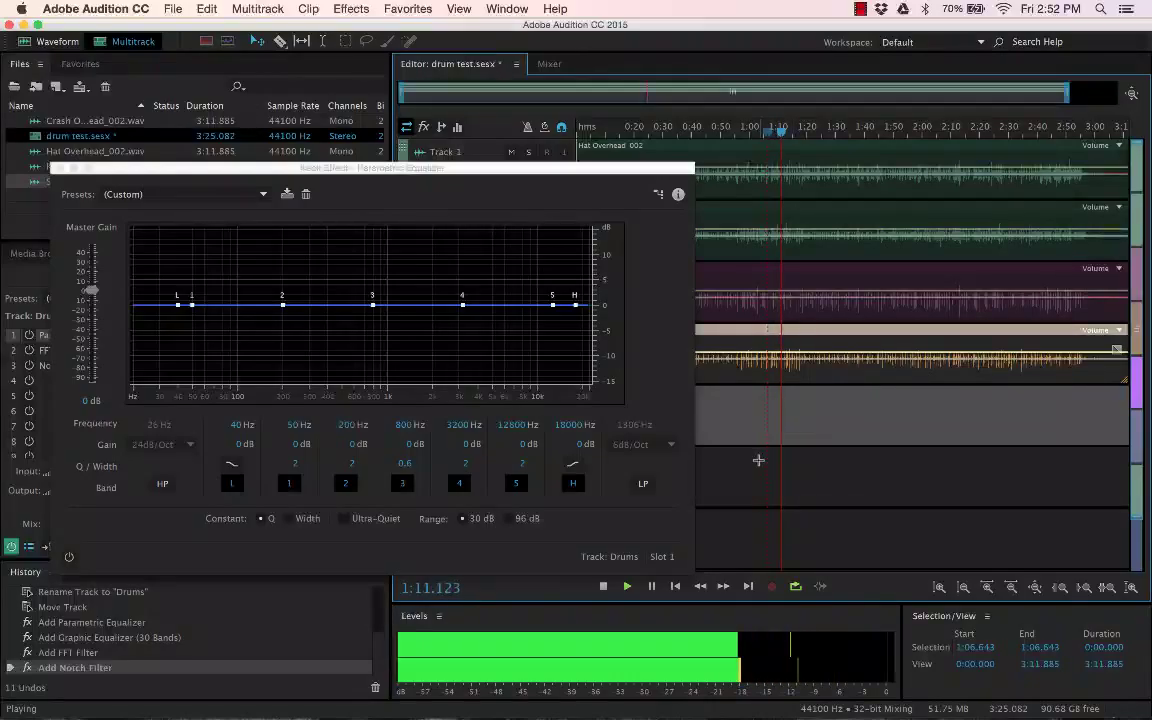
key("space")
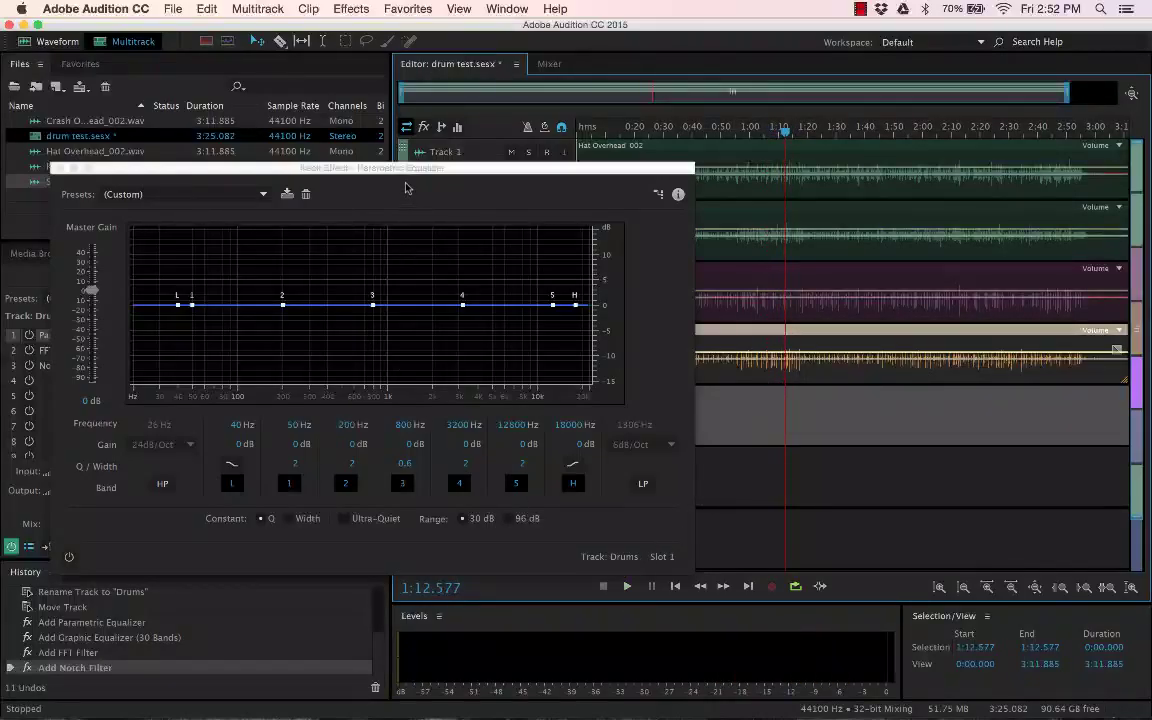
left_click_drag(403, 170, 551, 147)
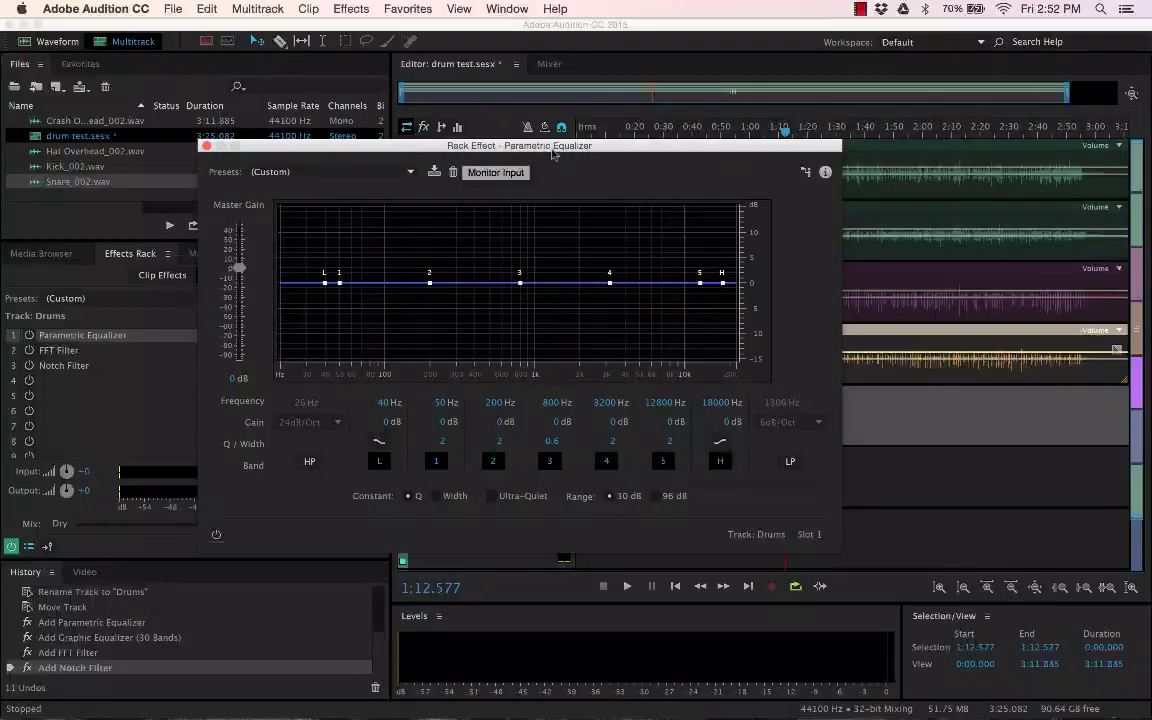
left_click_drag(425, 145, 557, 127)
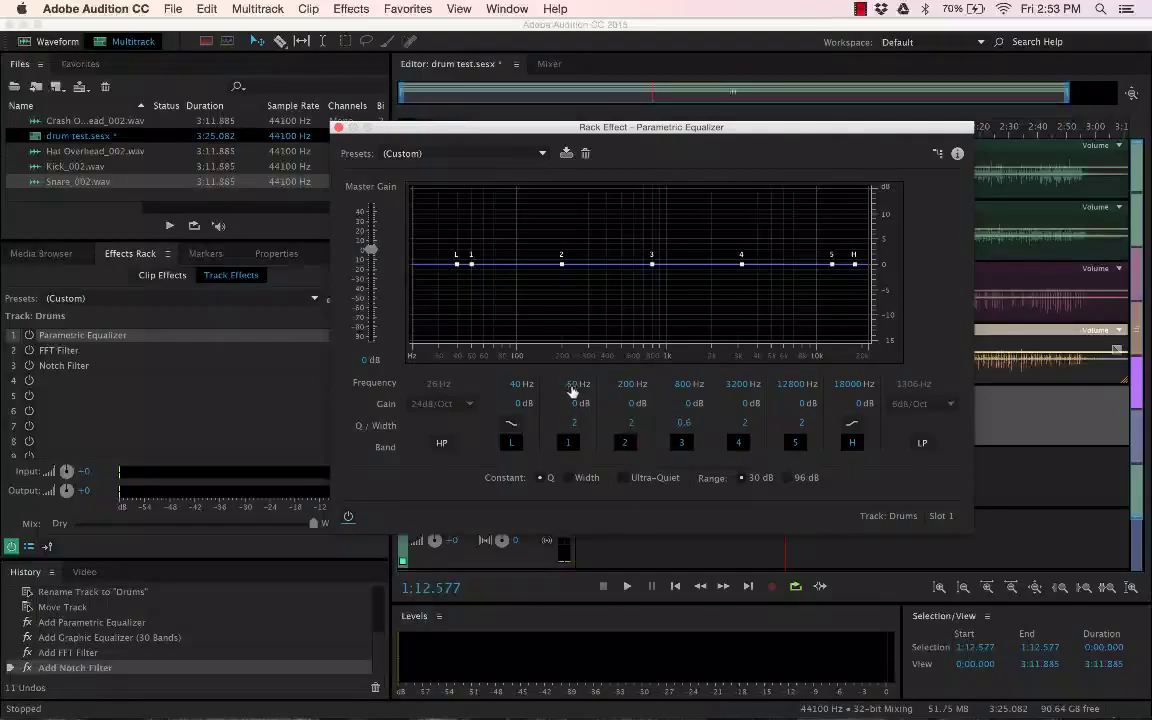
Step: Set EQ band 1 to a 5.6 dB boost at 98 Hz with a Q of 8
left_click_drag(575, 403, 608, 402)
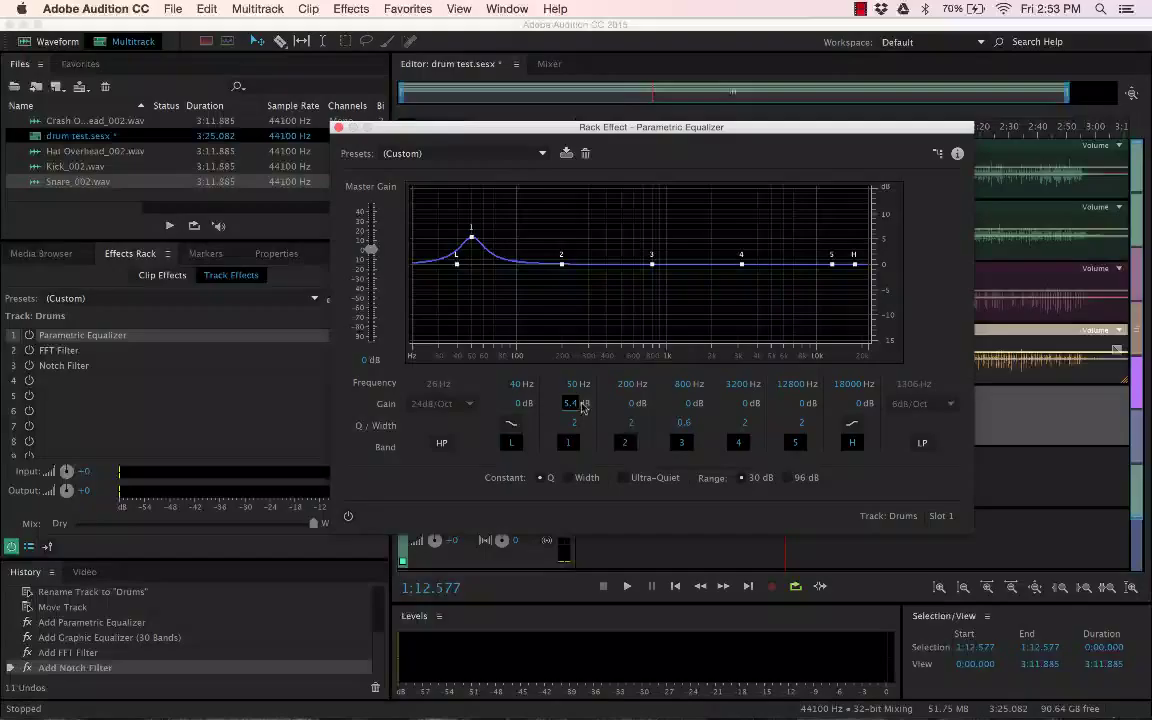
mouse_move(571, 403)
left_mouse_down()
mouse_move(485, 406)
mouse_move(574, 405)
left_mouse_up()
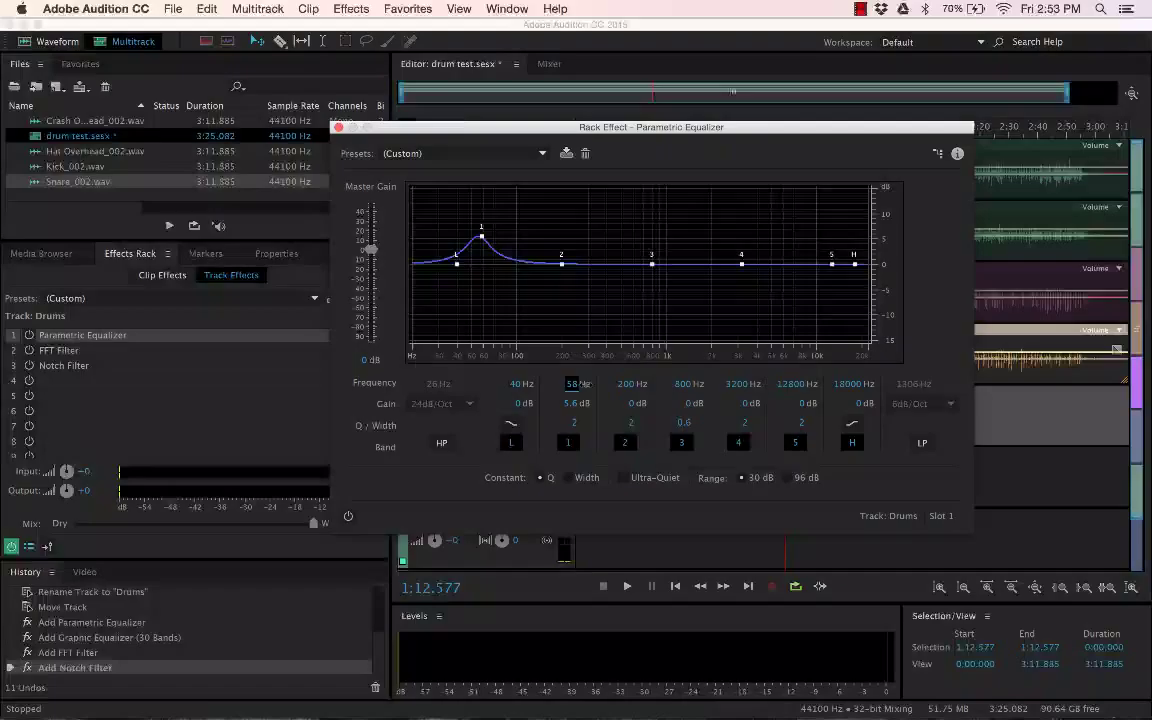
left_click_drag(577, 384, 602, 389)
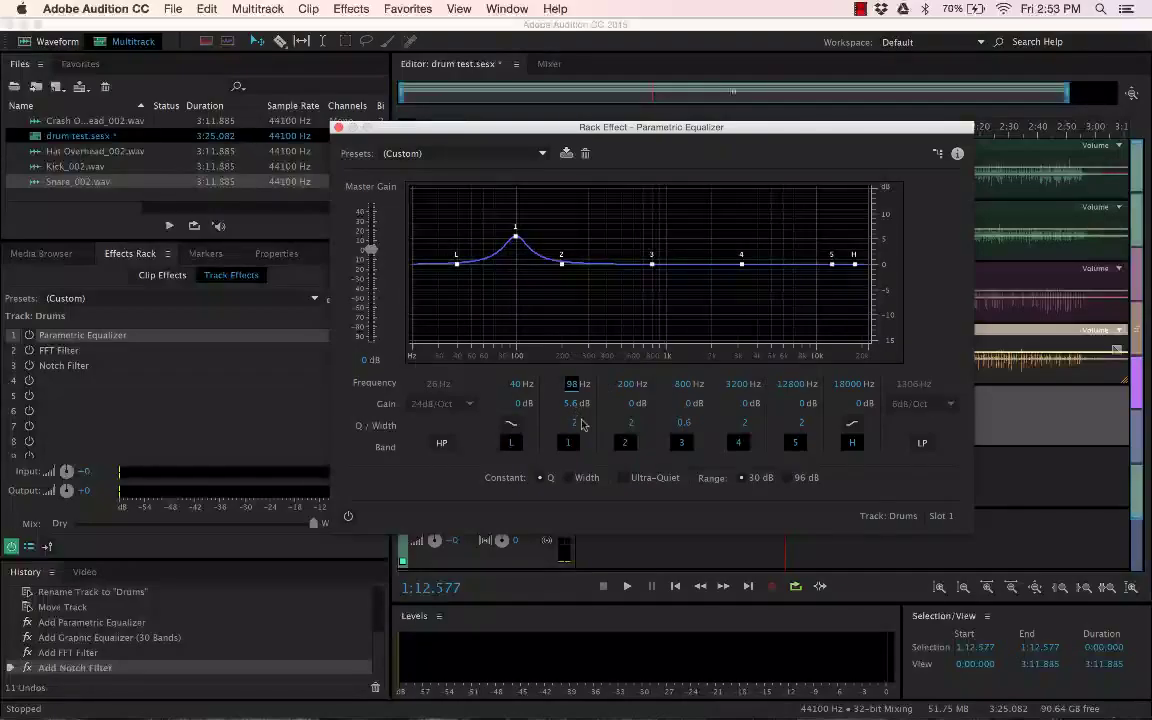
left_click(568, 422)
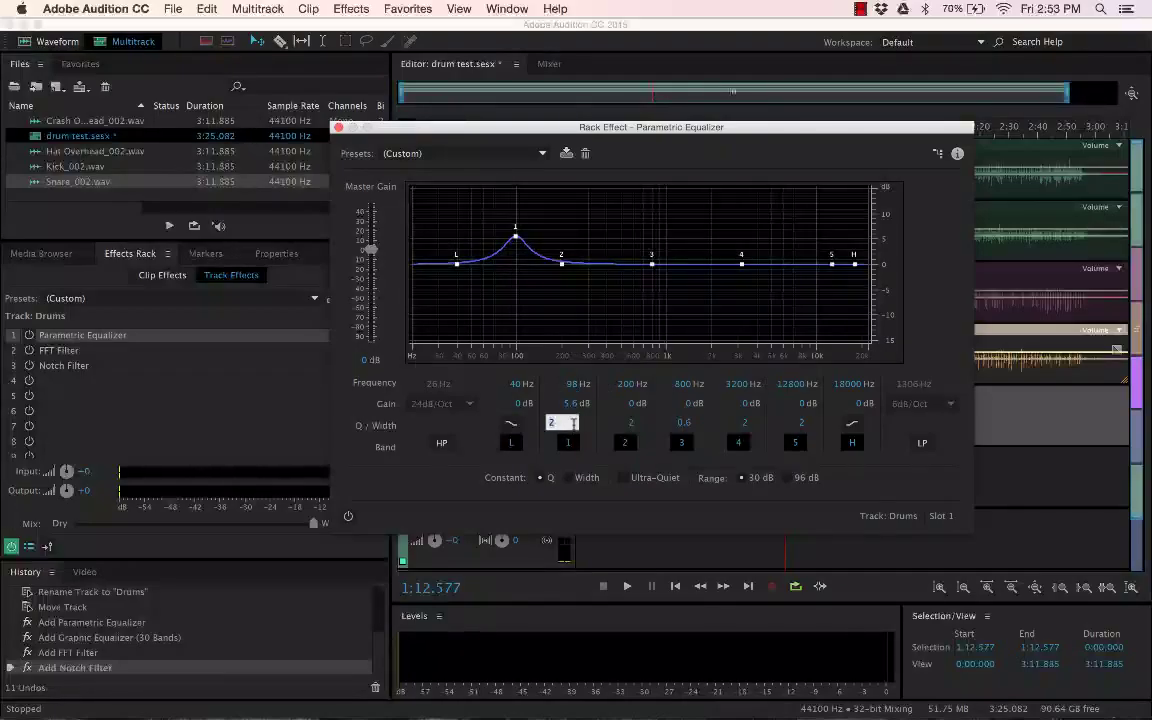
type("1")
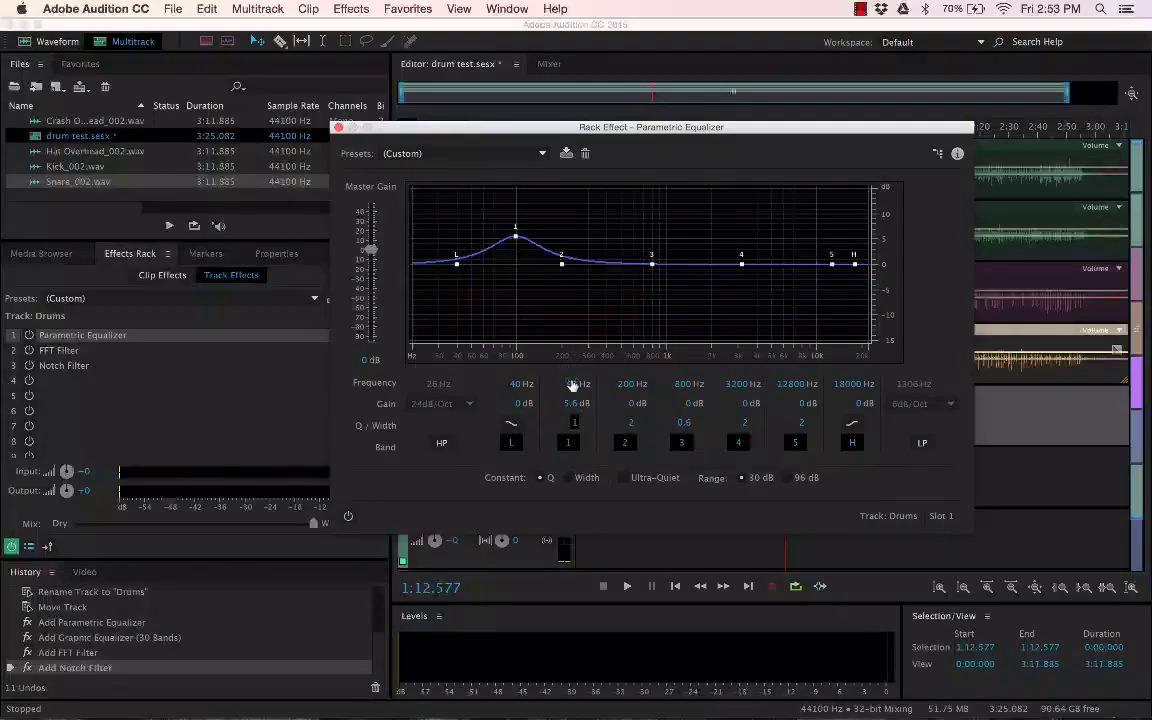
left_click(572, 424)
type("8")
key("Return")
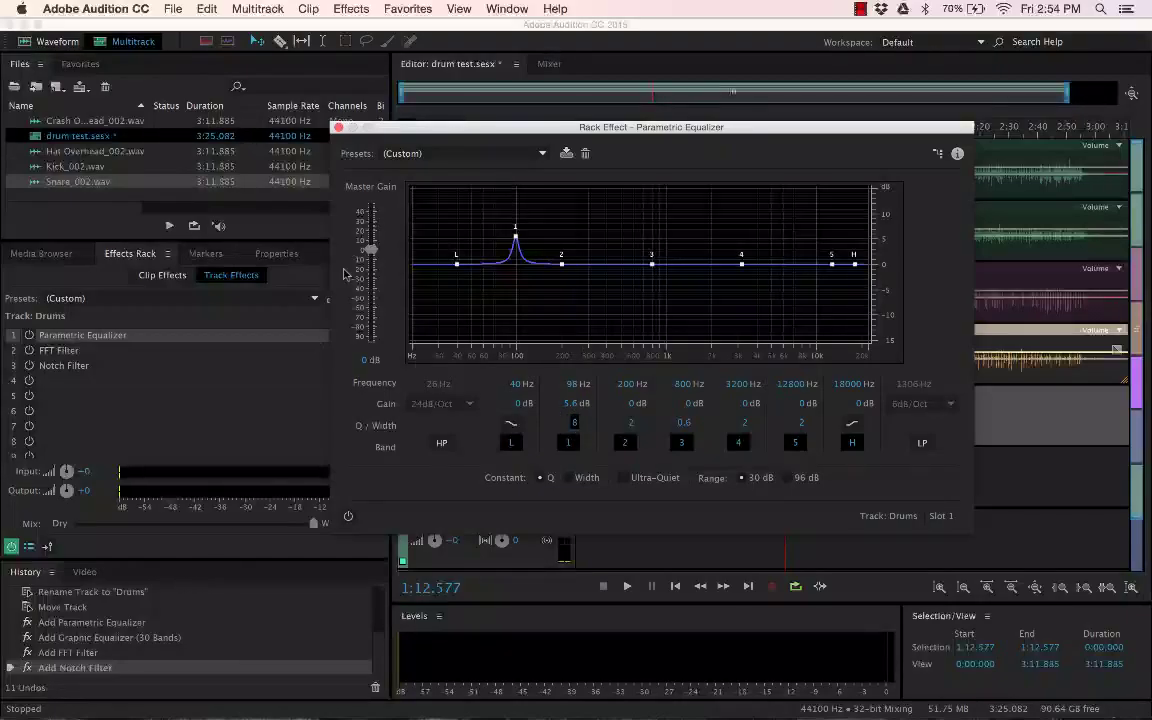
Step: Add a Graphic Equalizer (10 Bands) to rack slot 4 and nudge its 500 Hz slider
left_click(339, 128)
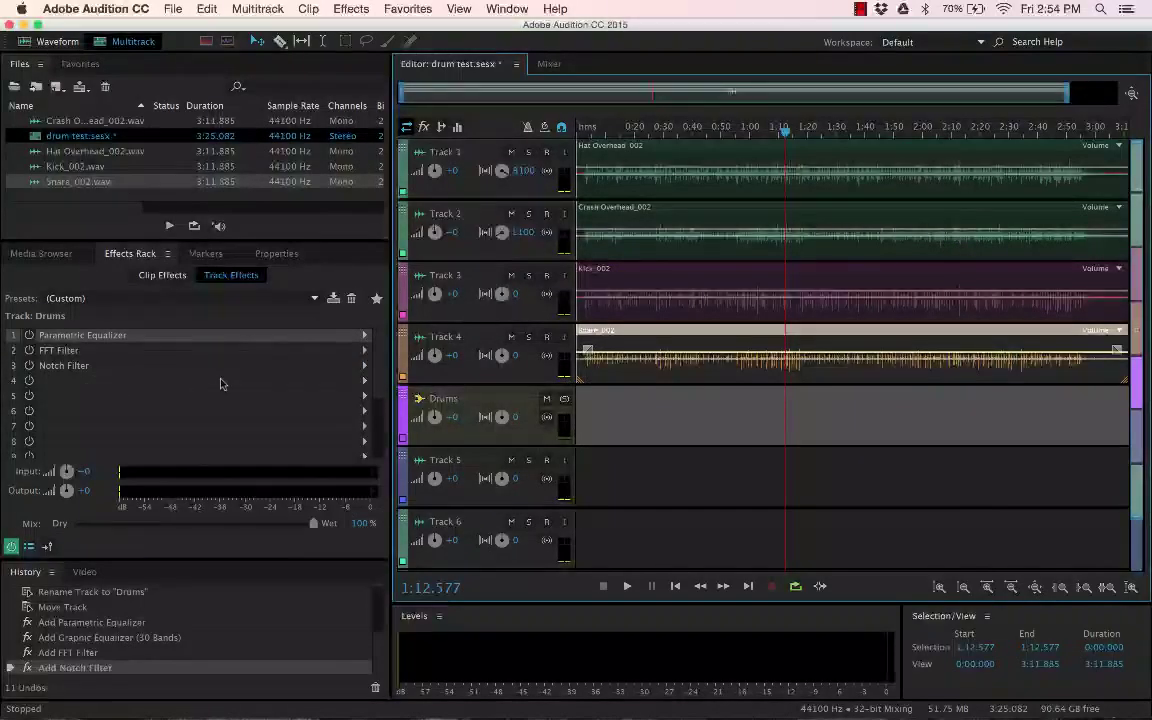
left_click(366, 381)
mouse_move(540, 466)
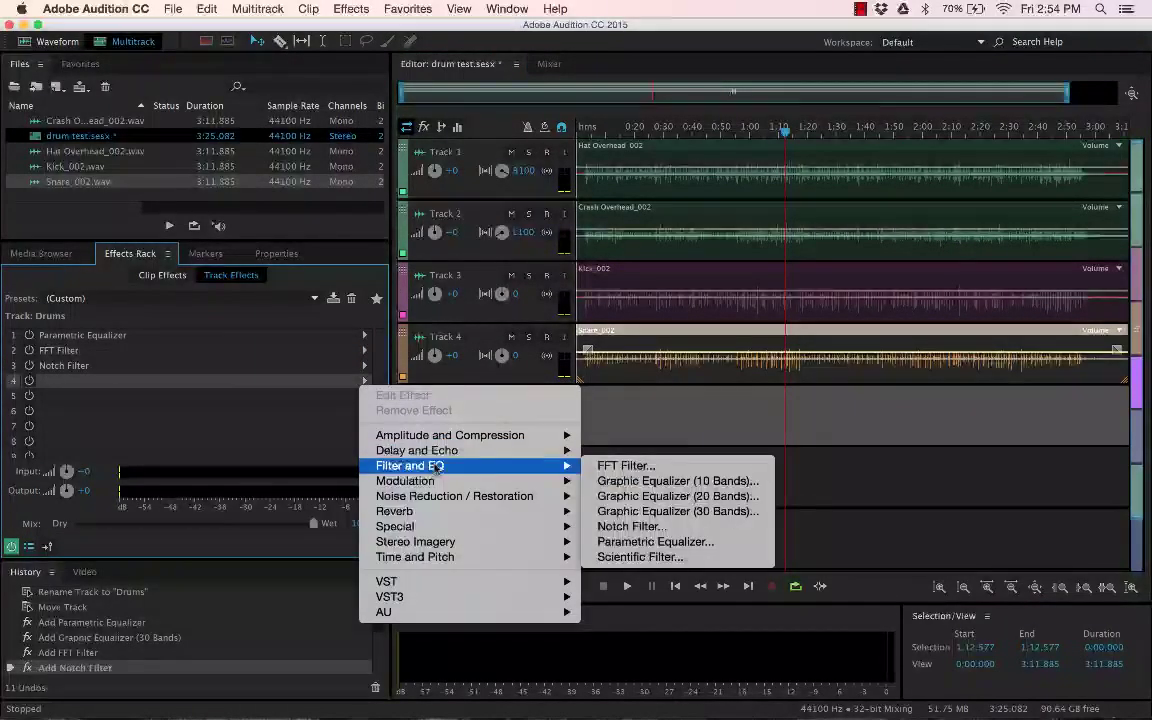
left_click(686, 482)
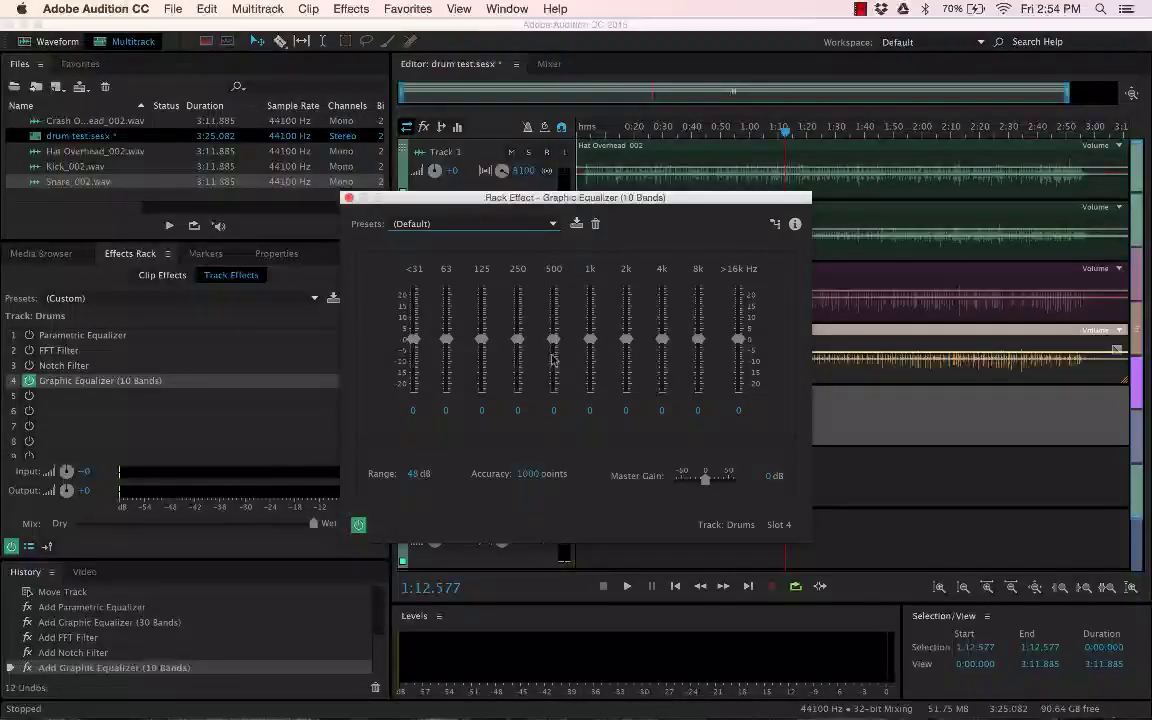
mouse_move(554, 340)
left_mouse_down()
mouse_move(558, 287)
mouse_move(555, 390)
mouse_move(560, 342)
left_mouse_up()
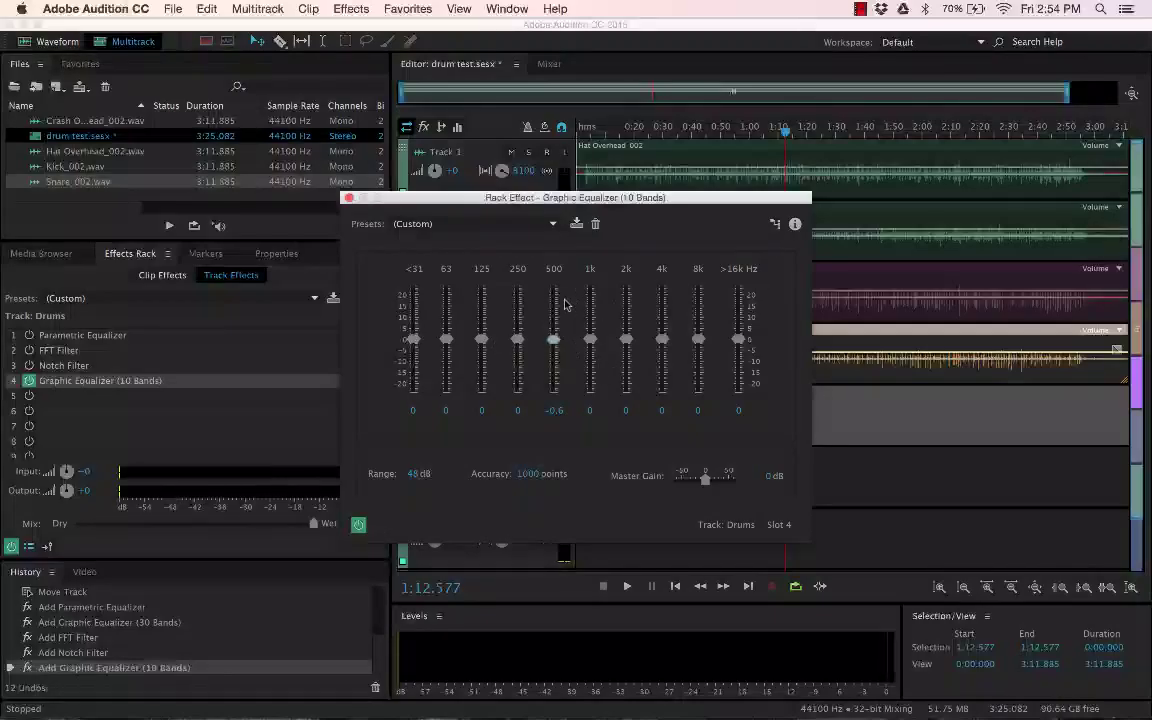
left_click(348, 198)
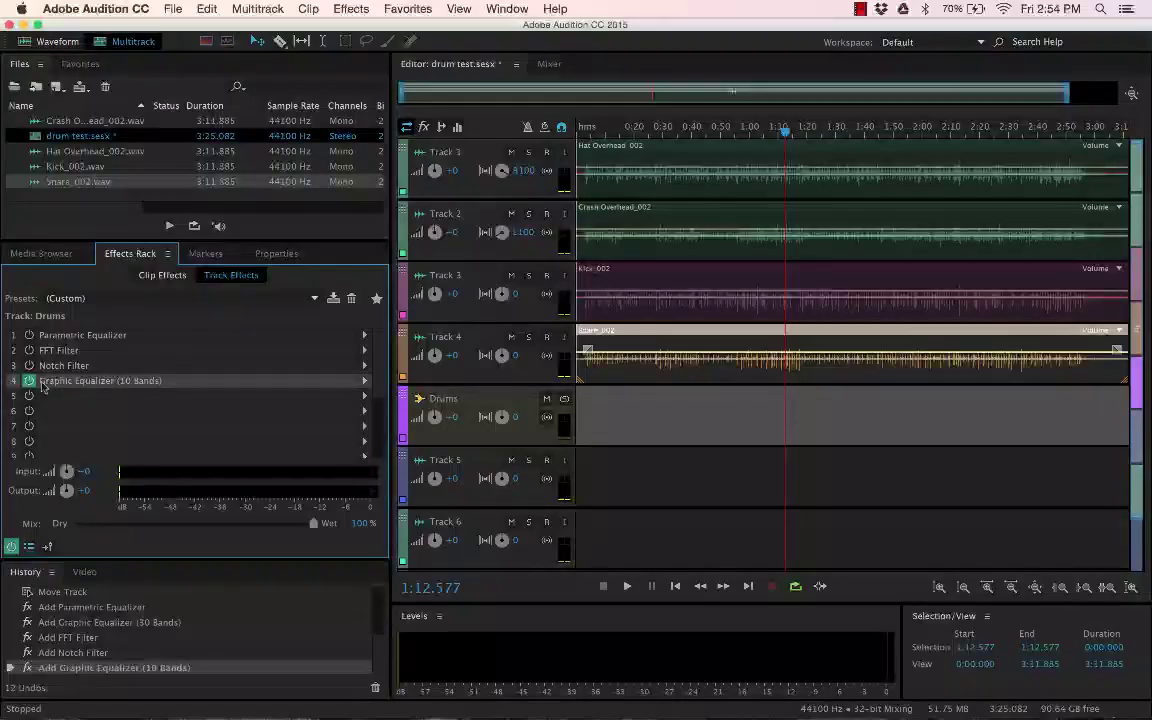
Step: Delete the Graphic Equalizer and reset the Parametric Equalizer to its (Default) preset
key("Delete")
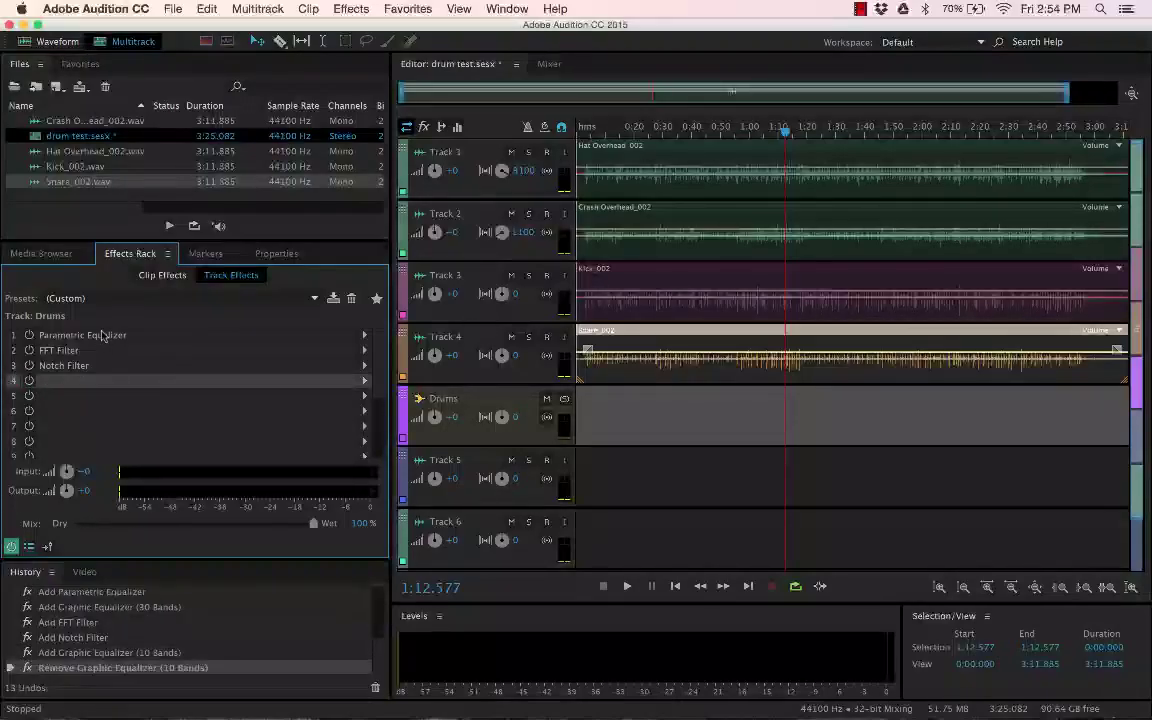
double_click(104, 336)
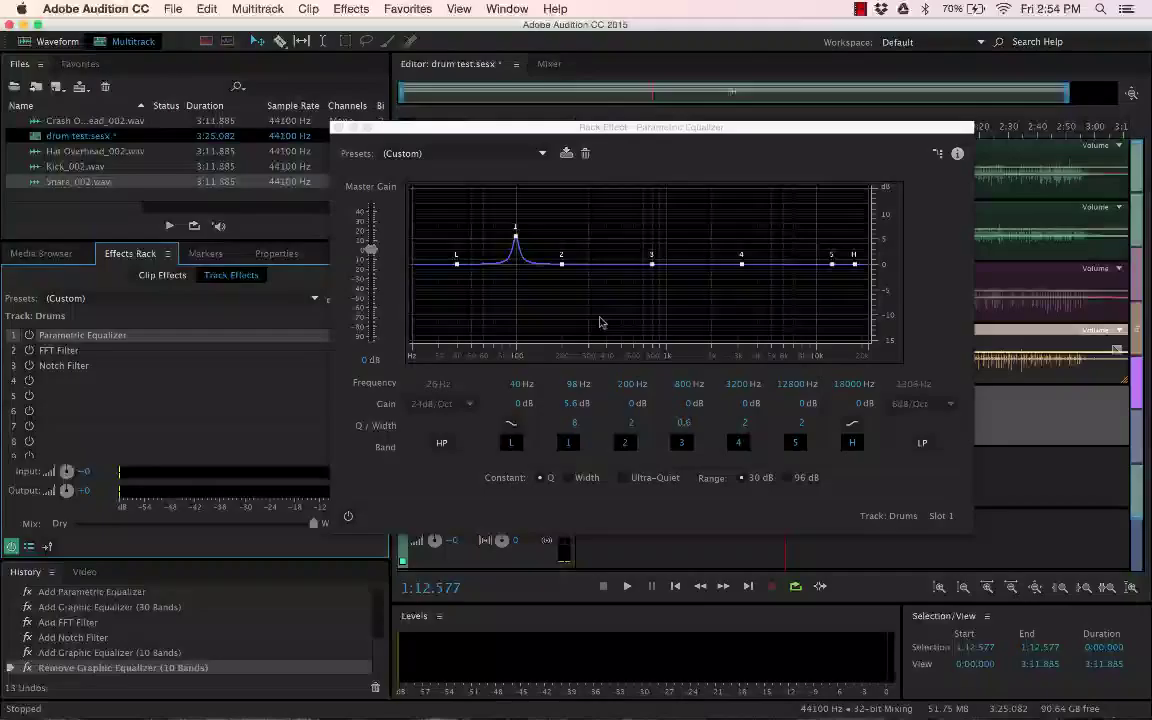
mouse_move(520, 245)
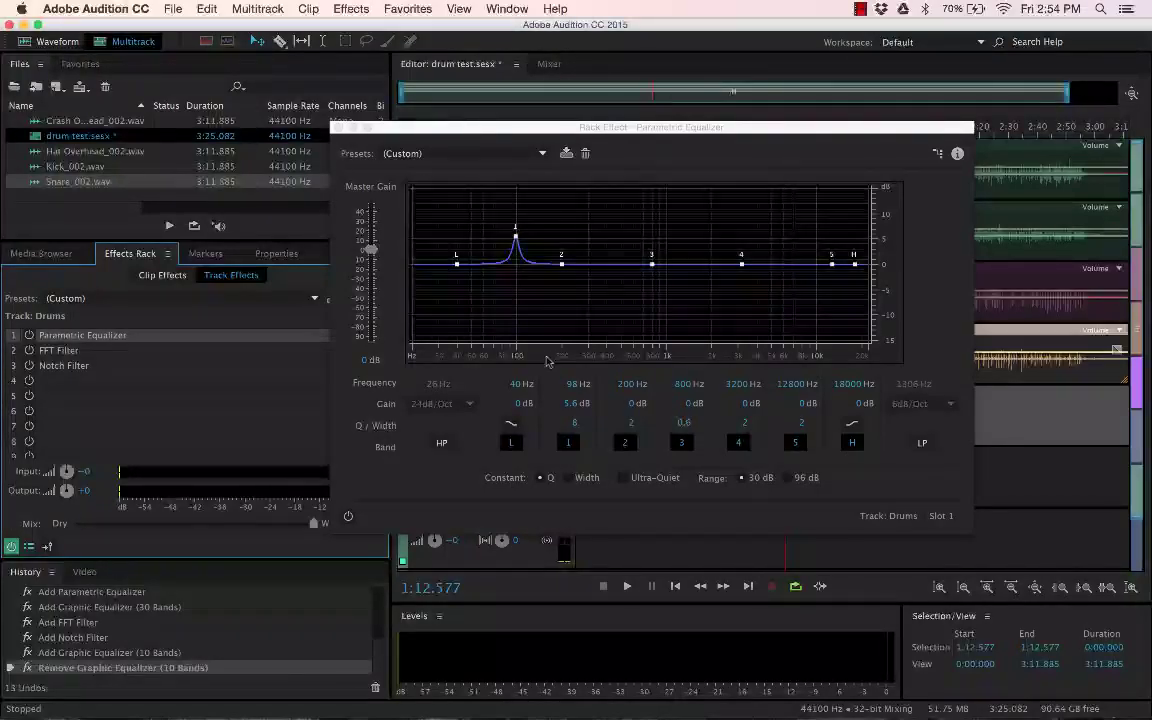
left_click(470, 153)
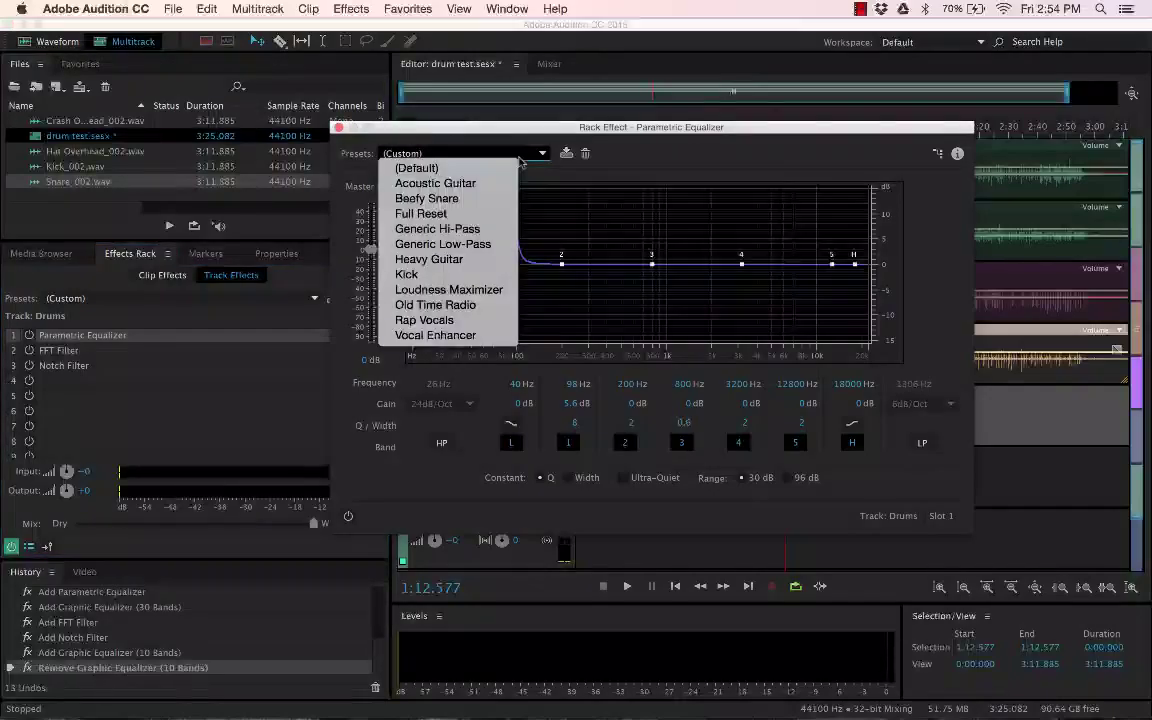
left_click(462, 172)
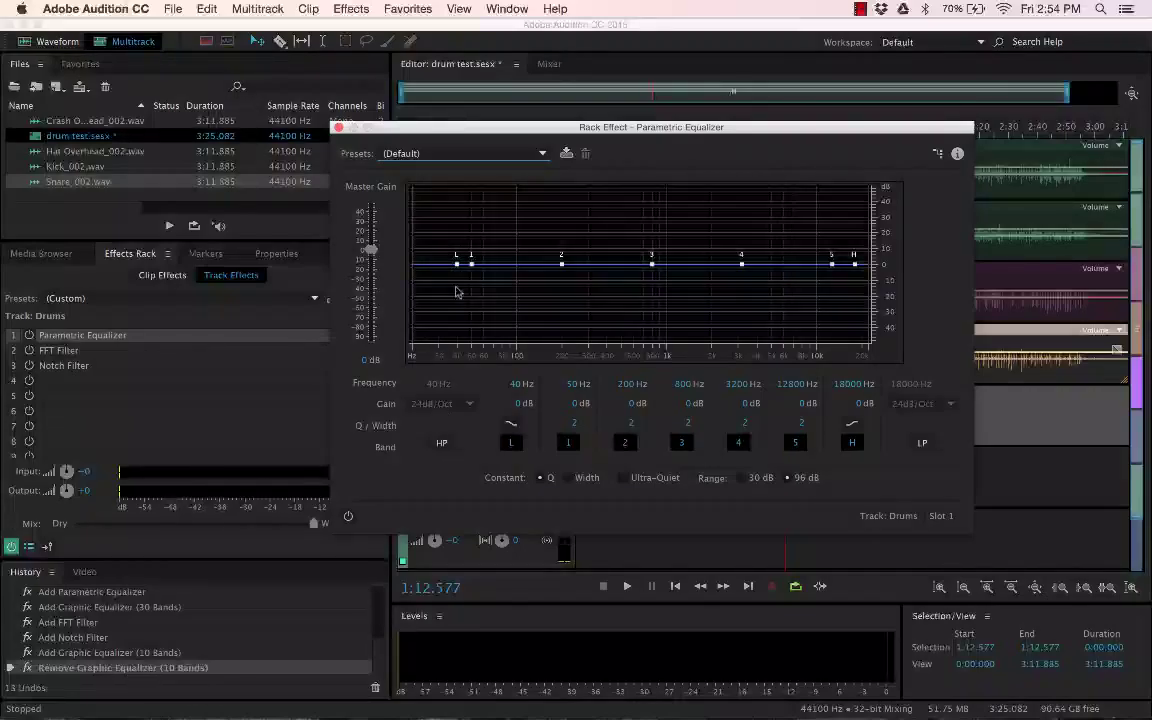
Step: Enable the high-pass band with its cutoff near 81 Hz at a 24dB/Oct slope
left_click(441, 444)
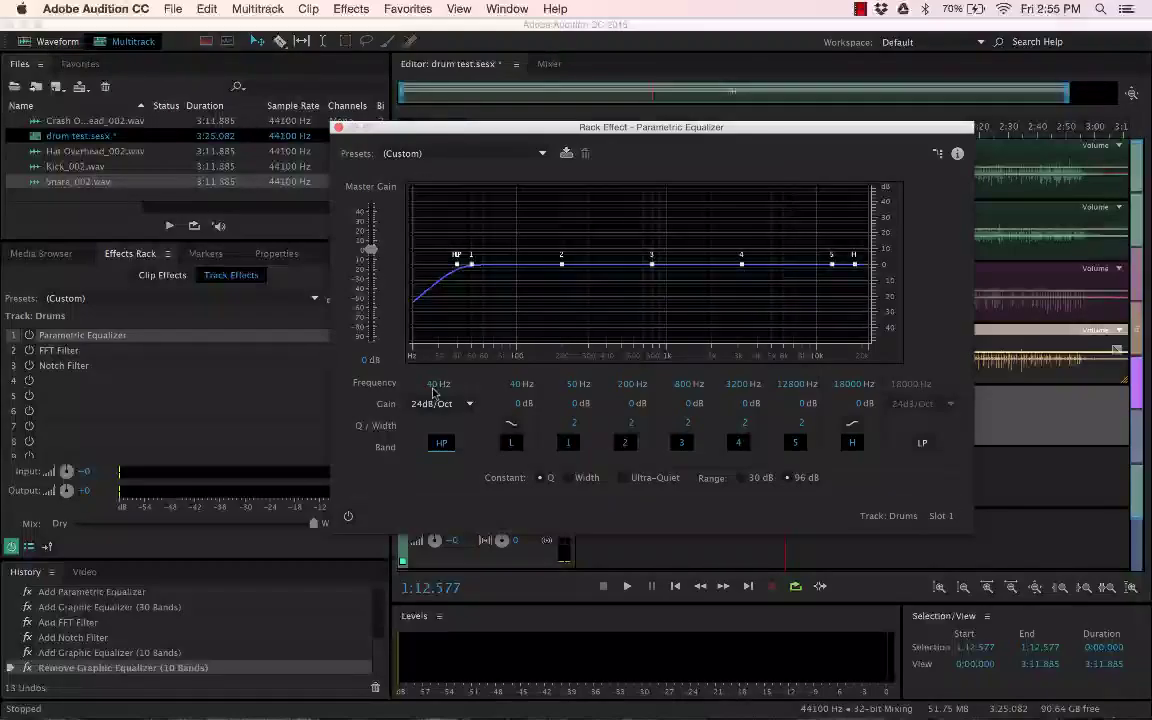
left_click(441, 445)
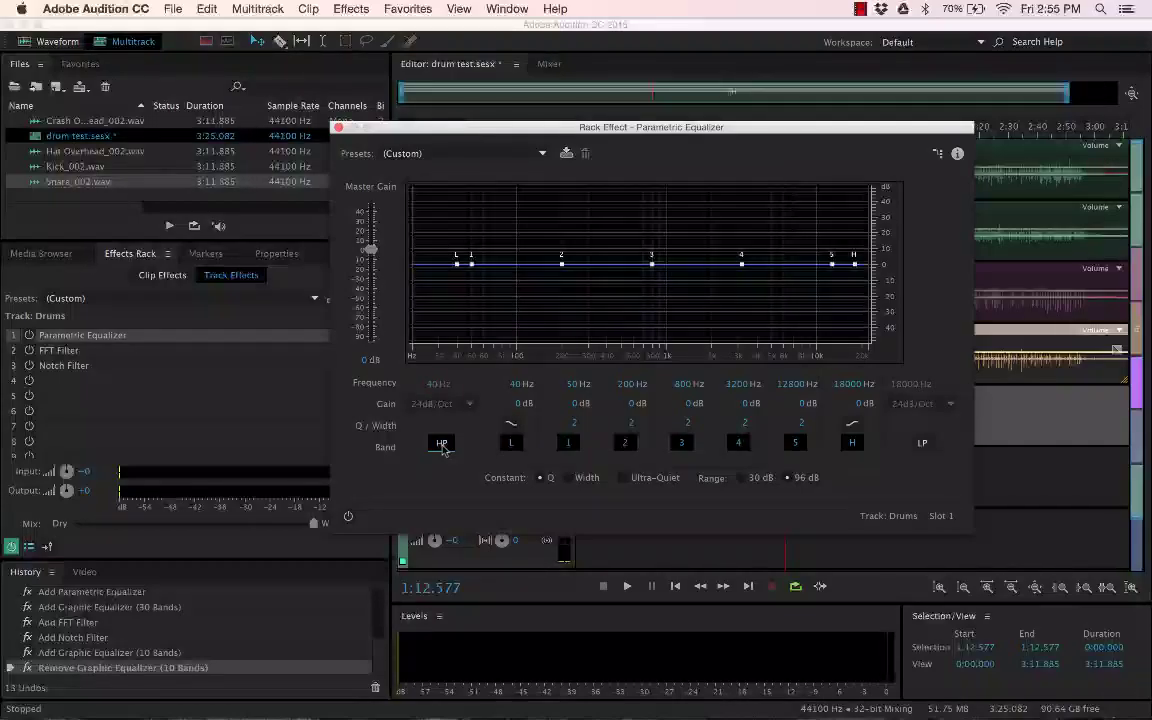
left_click(441, 445)
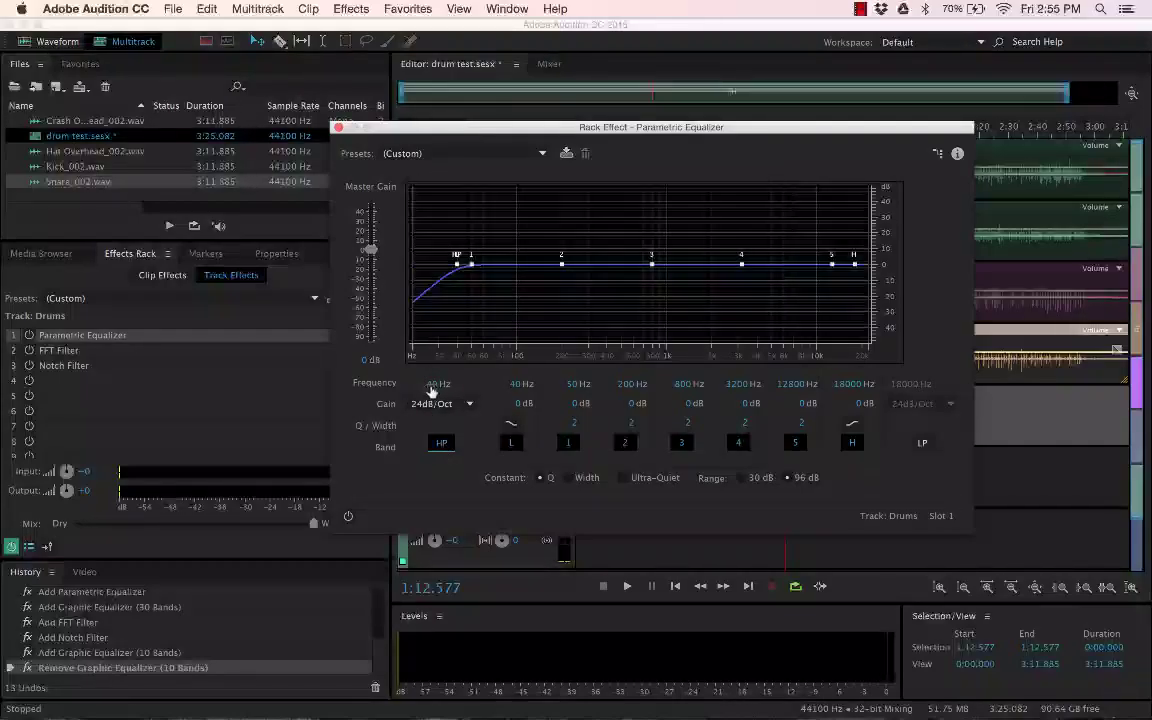
left_click_drag(438, 384, 466, 381)
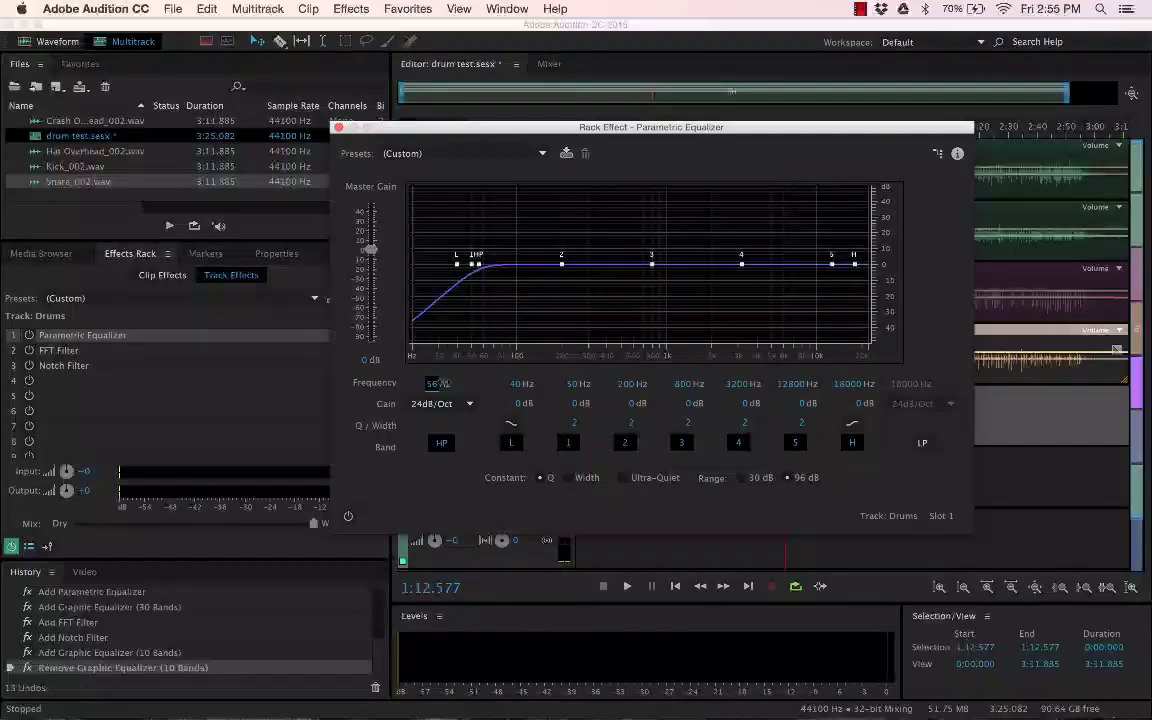
left_click_drag(477, 264, 505, 266)
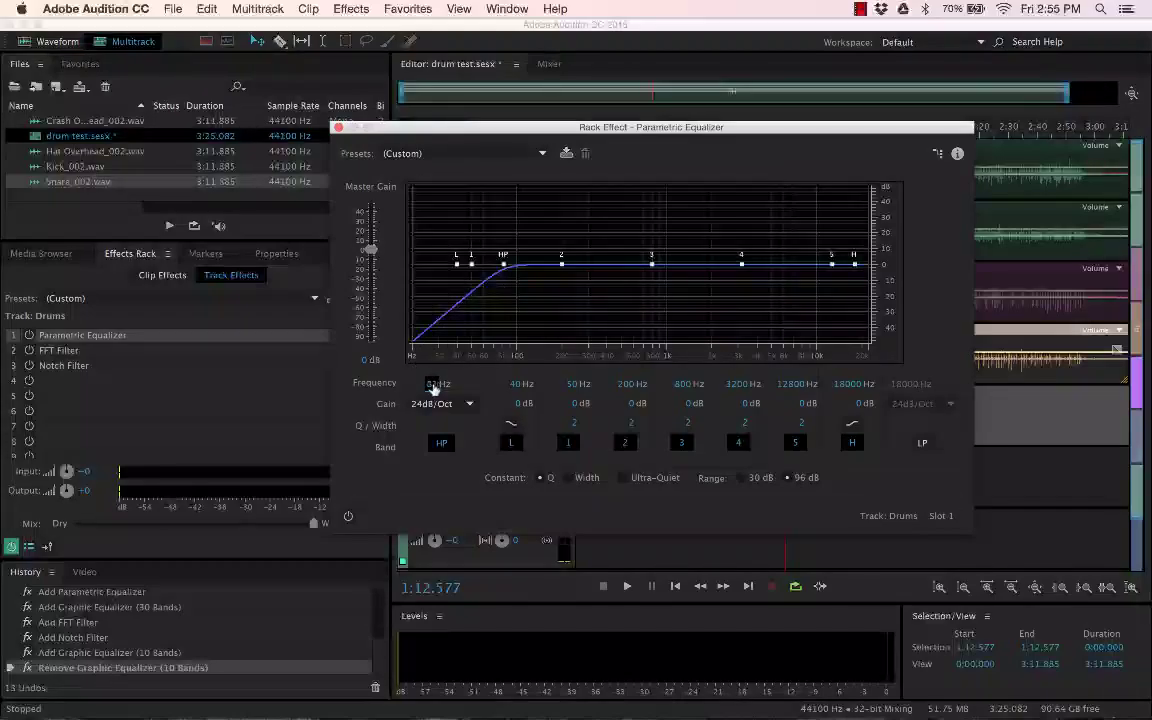
left_click(452, 406)
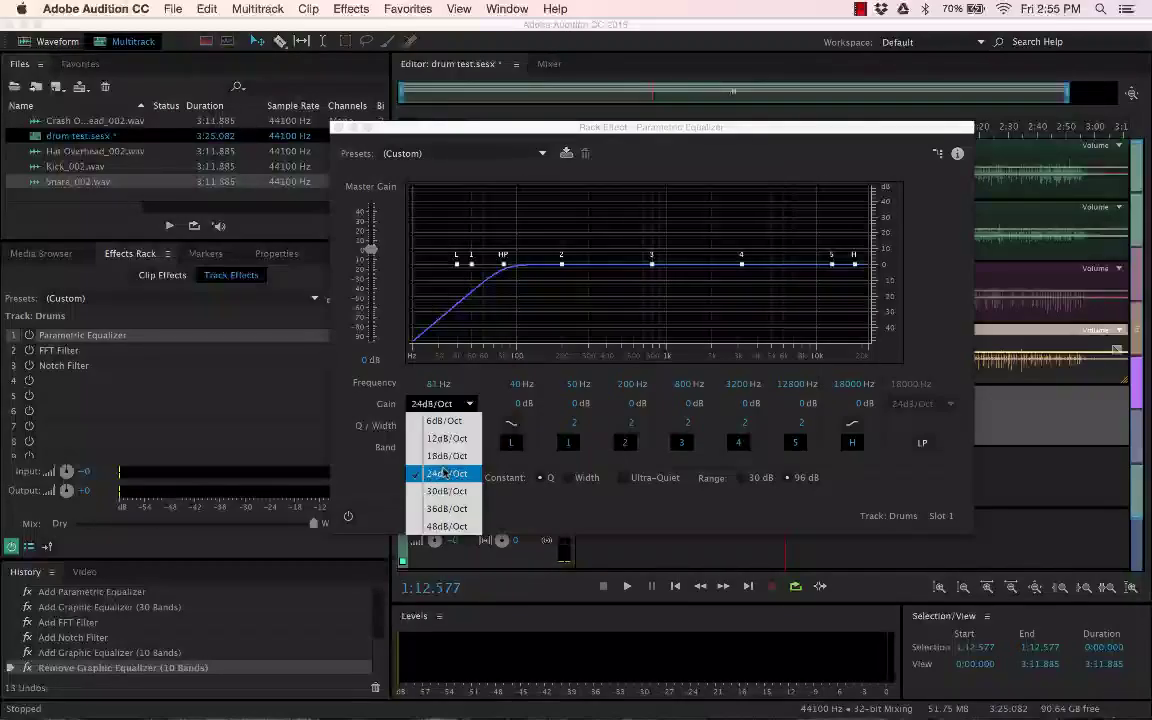
Step: Try 6dB/Oct and 48dB/Oct high-pass slopes and enter a 100 Hz cutoff
left_click(444, 420)
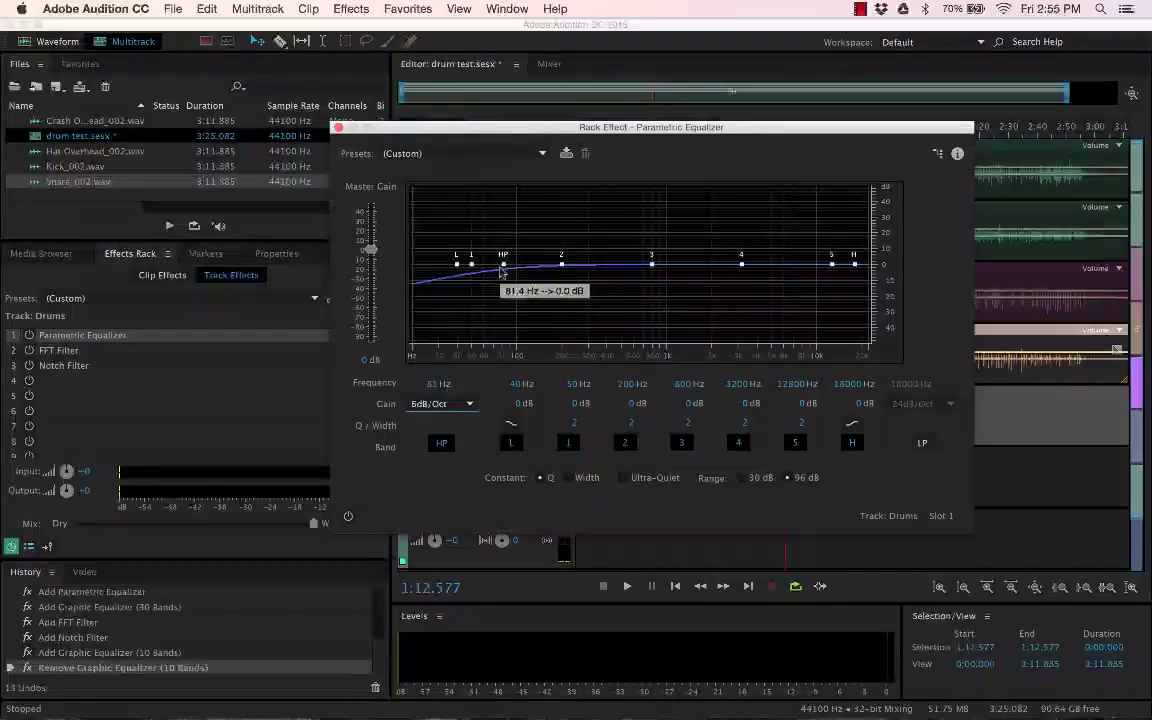
left_click(440, 404)
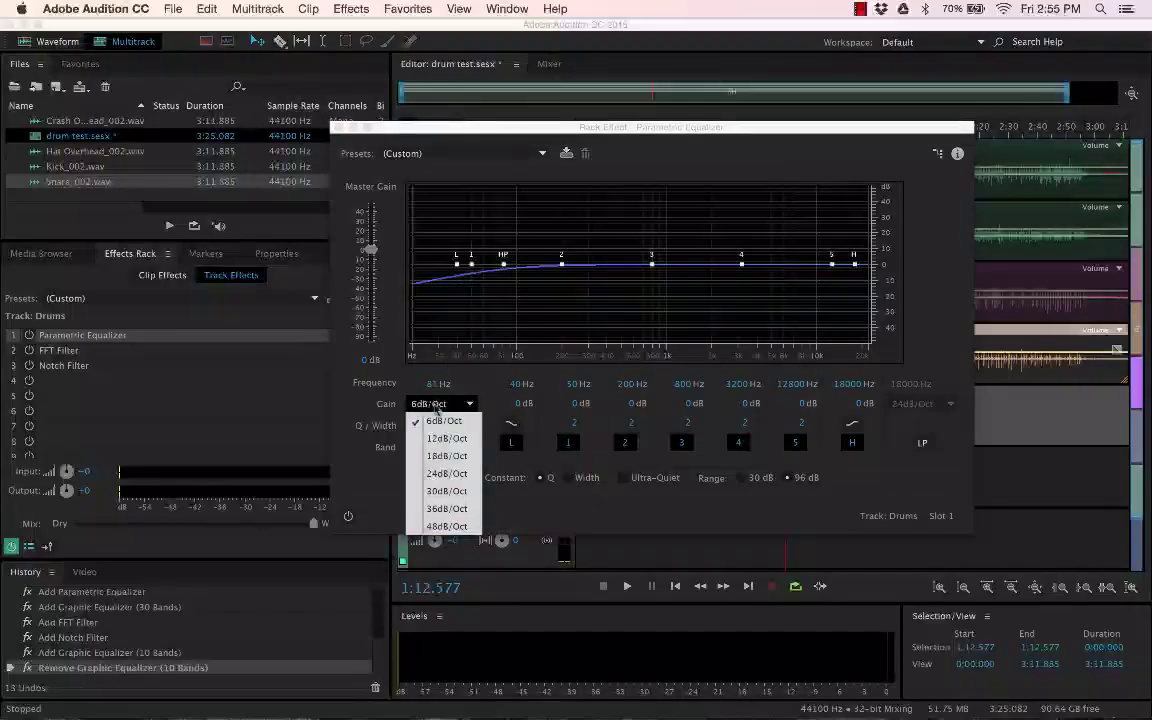
left_click(441, 526)
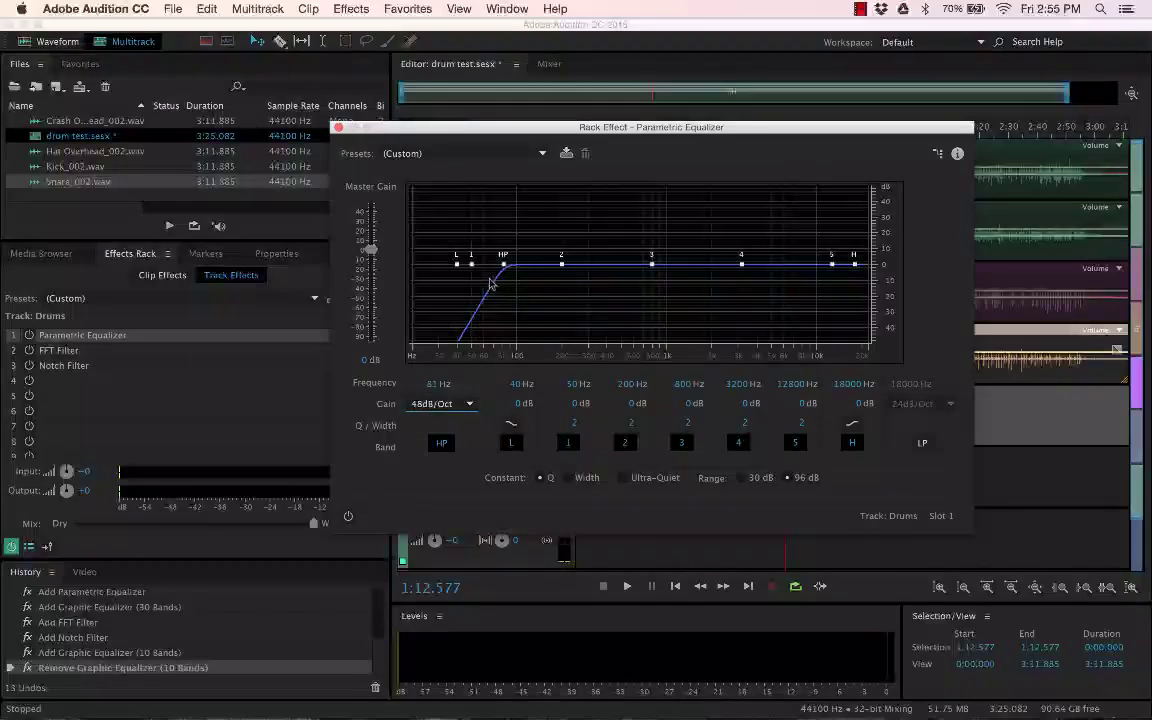
left_click(434, 386)
type("100")
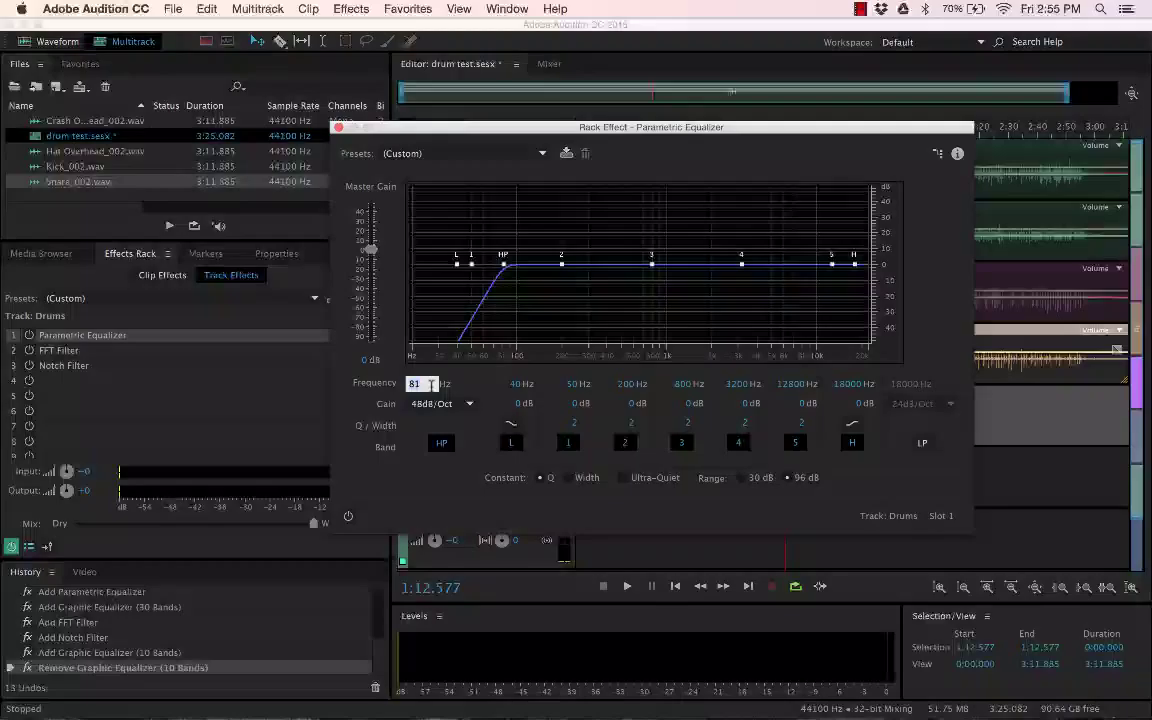
key("Return")
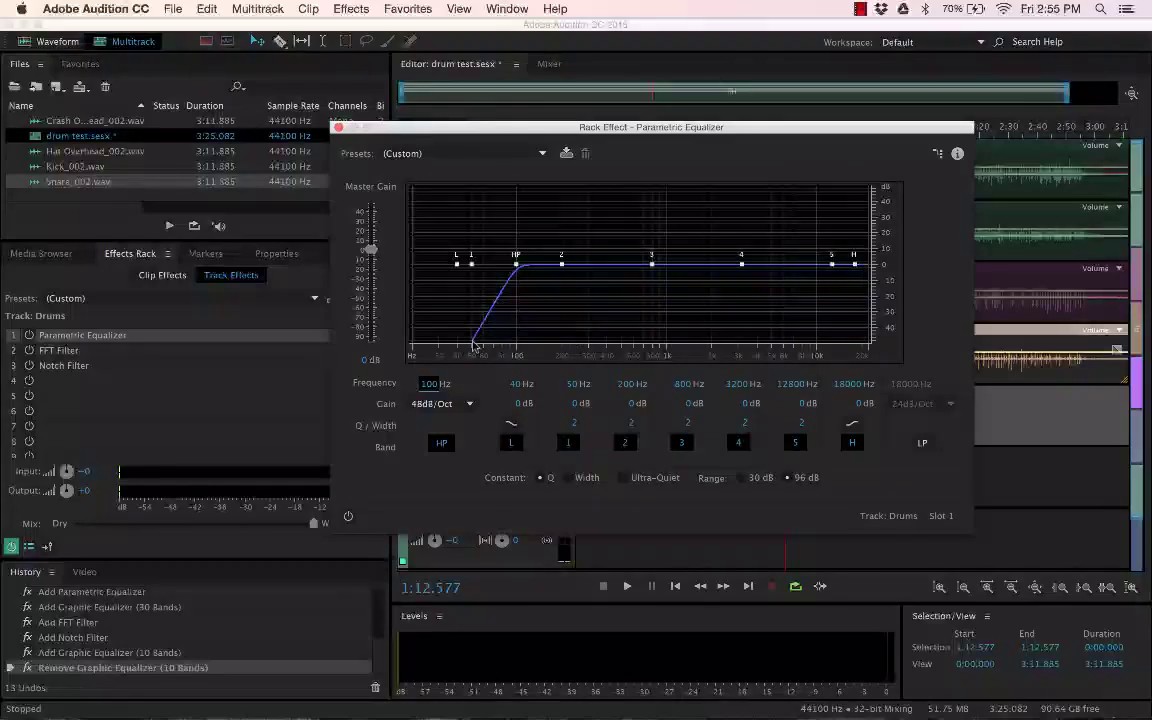
Step: Try 12dB/Oct, settle on 24dB/Oct, and lower the cutoff to about 34 Hz
left_click(436, 406)
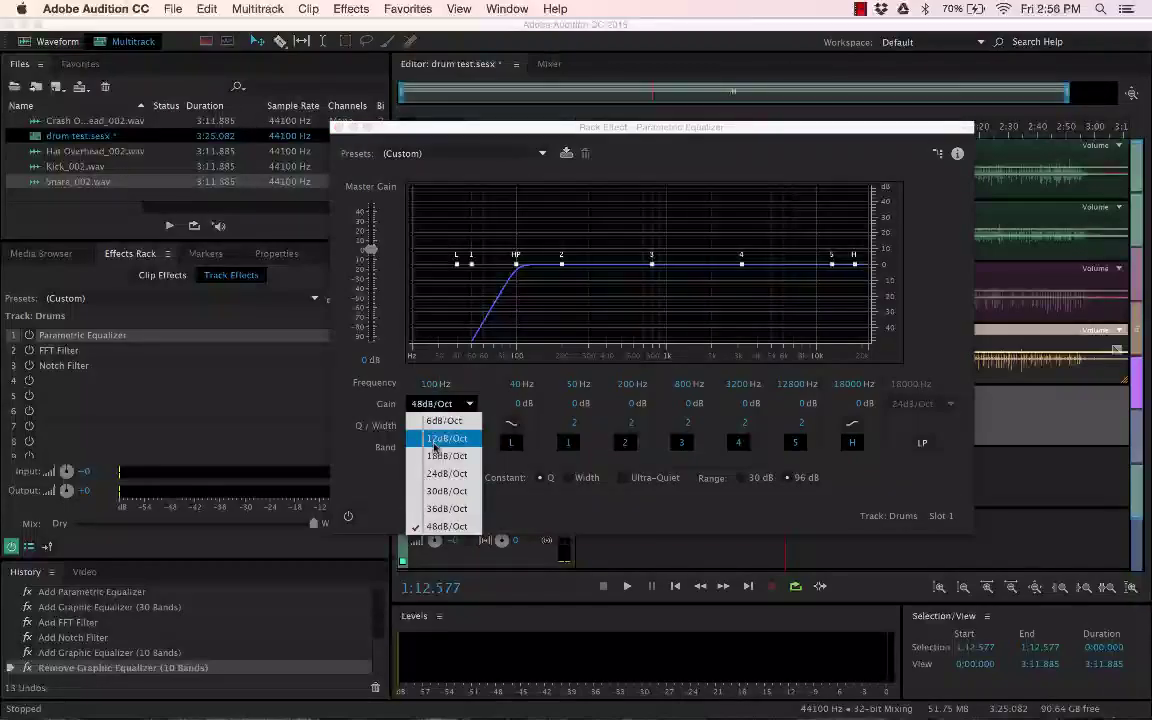
left_click(436, 440)
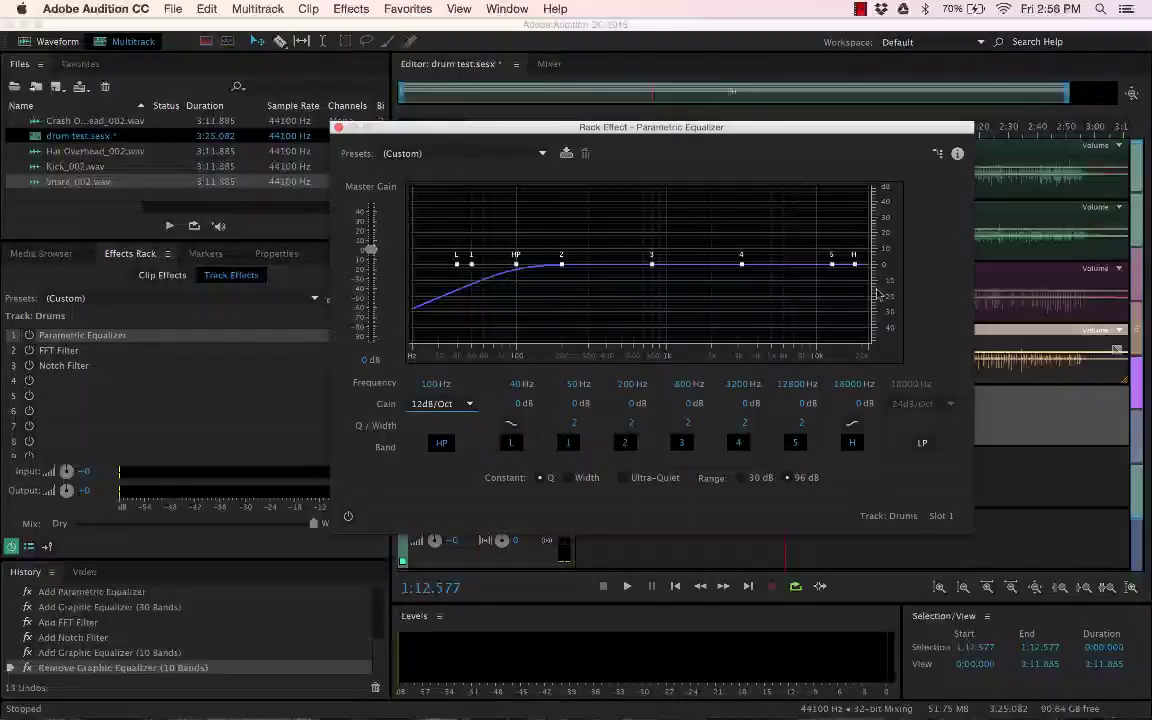
left_click(432, 404)
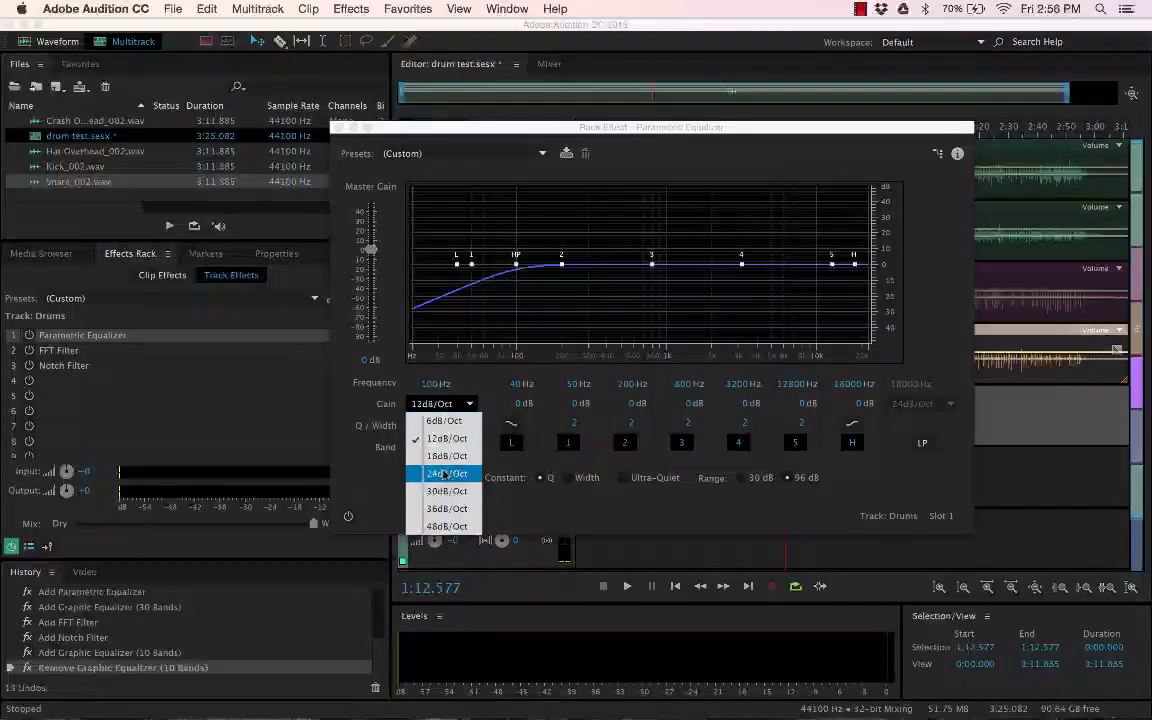
left_click(445, 475)
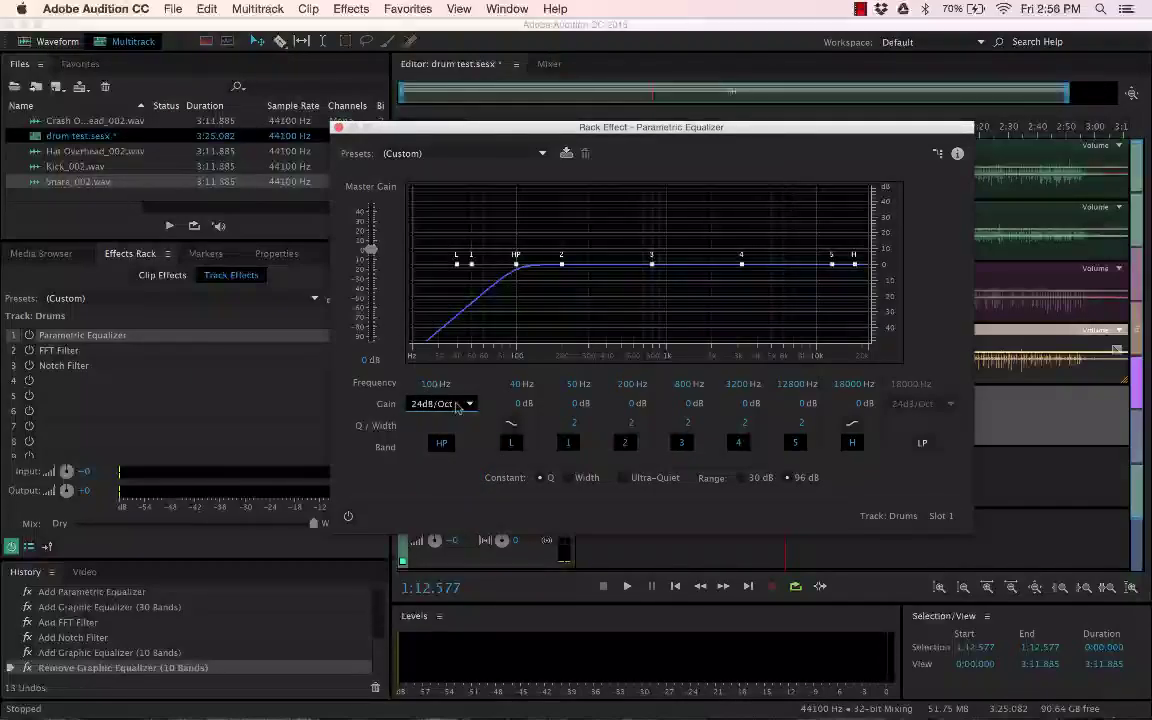
left_click_drag(524, 277, 425, 277)
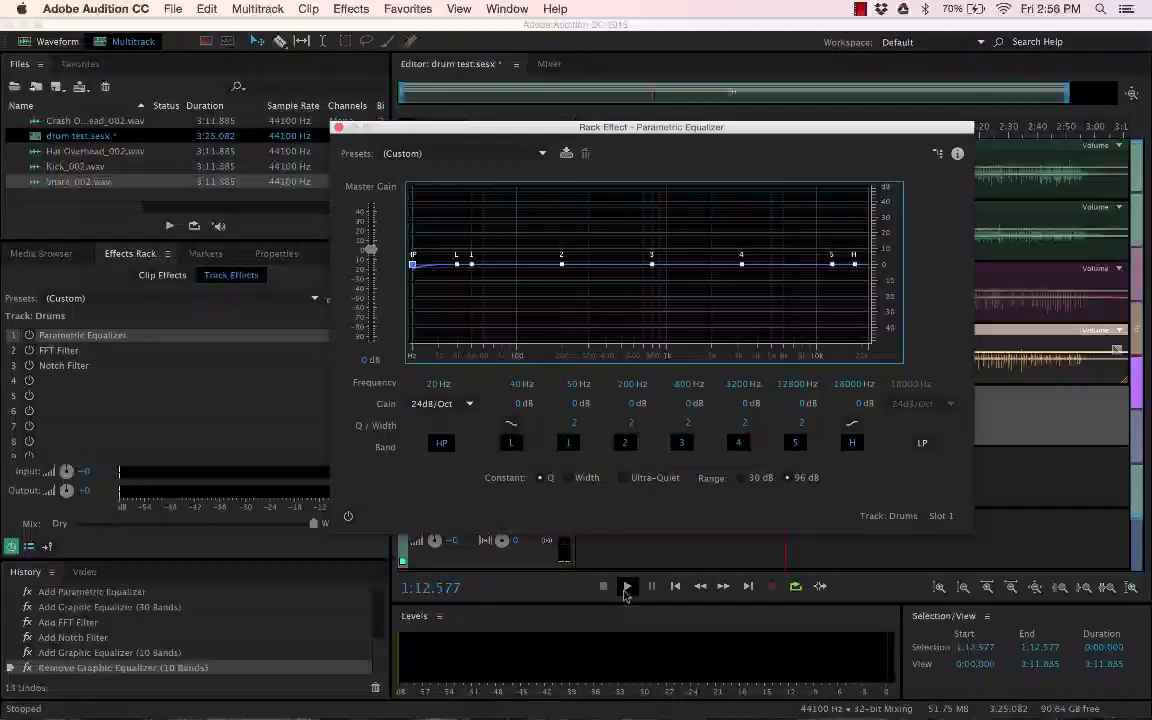
Step: Raise the high-pass cutoff while the drums play, then stop playback
left_click(626, 587)
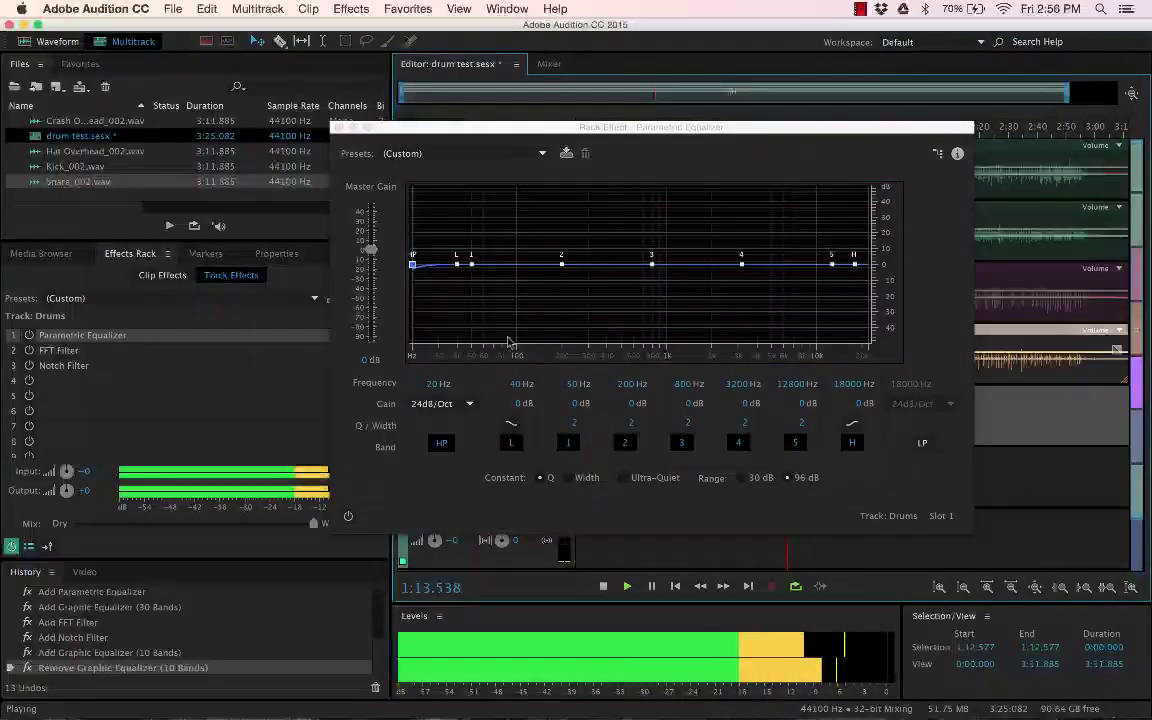
left_click(423, 276)
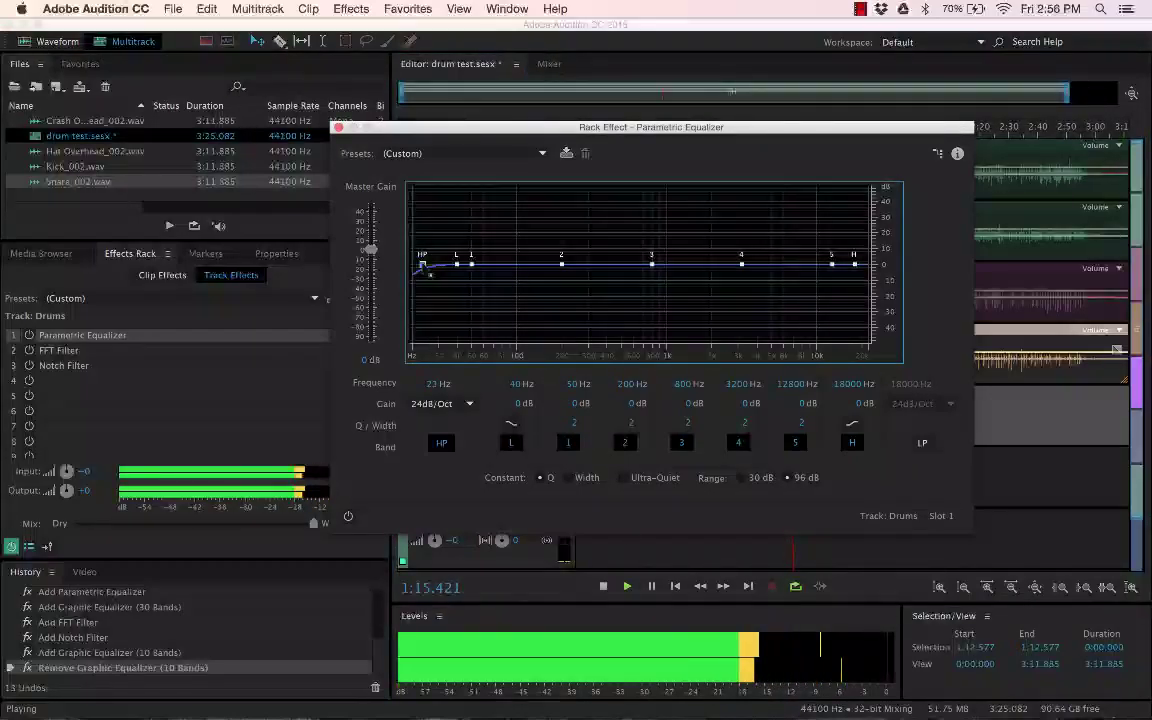
left_click_drag(423, 276, 609, 272)
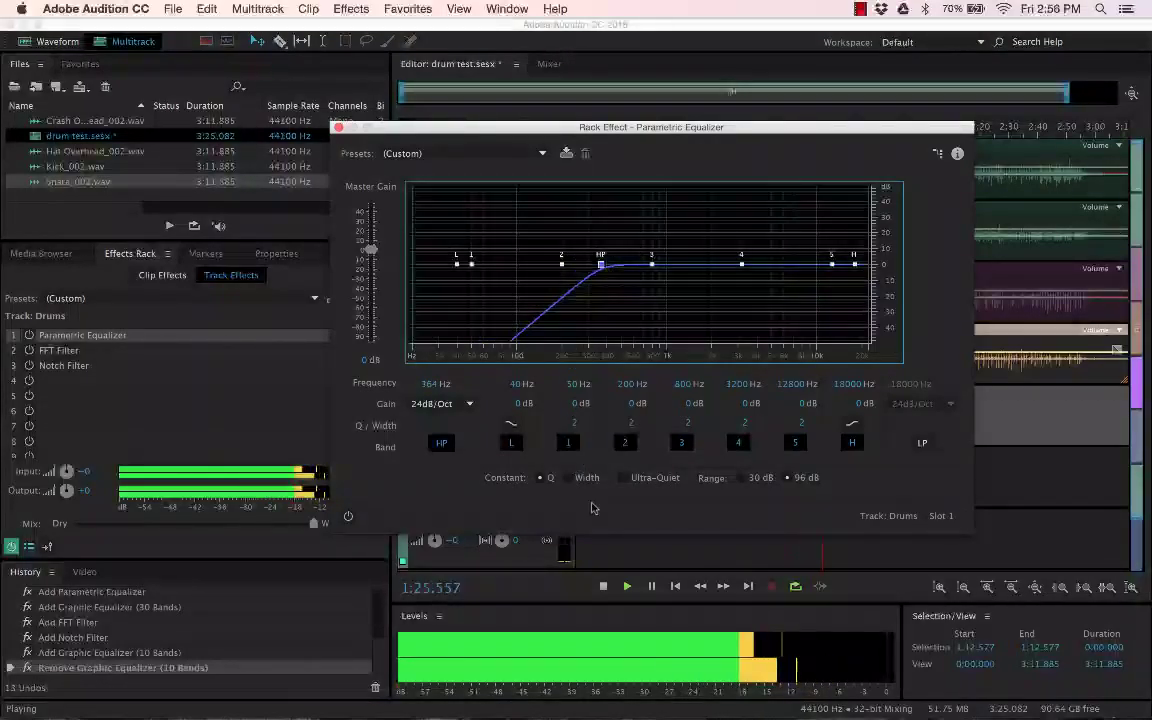
left_click(604, 586)
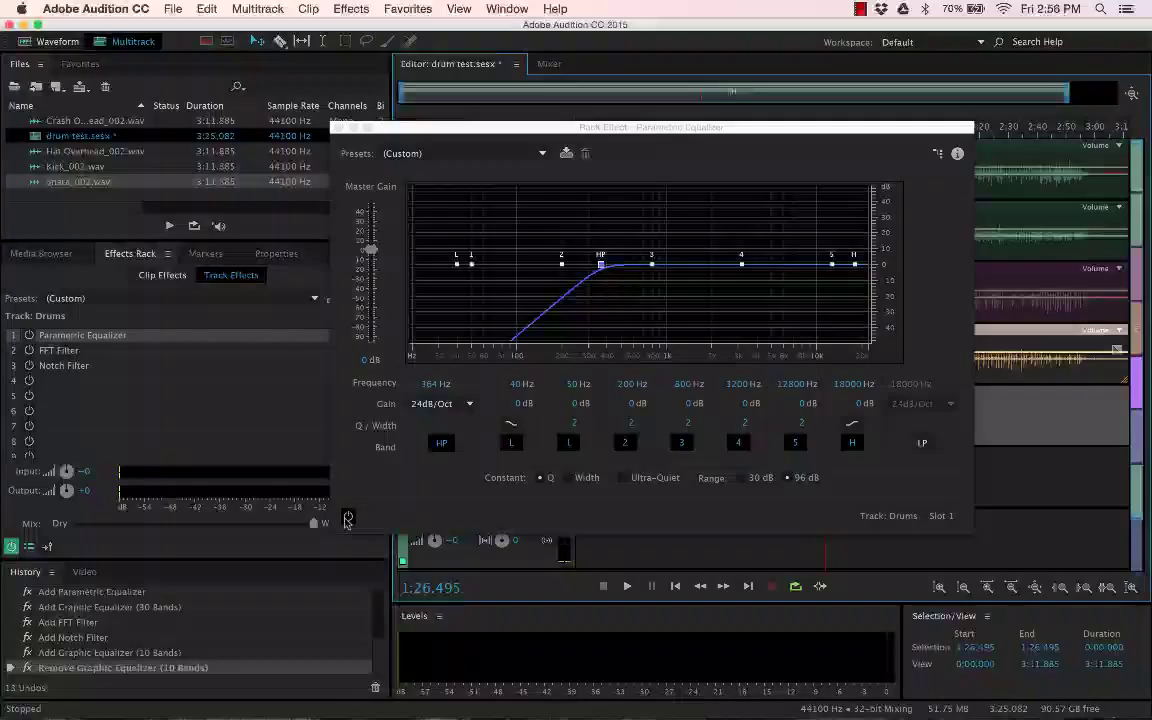
Step: Re-enable the EQ, drop the cutoff to 20 Hz, then sweep it to 103 Hz during playback
left_click(438, 472)
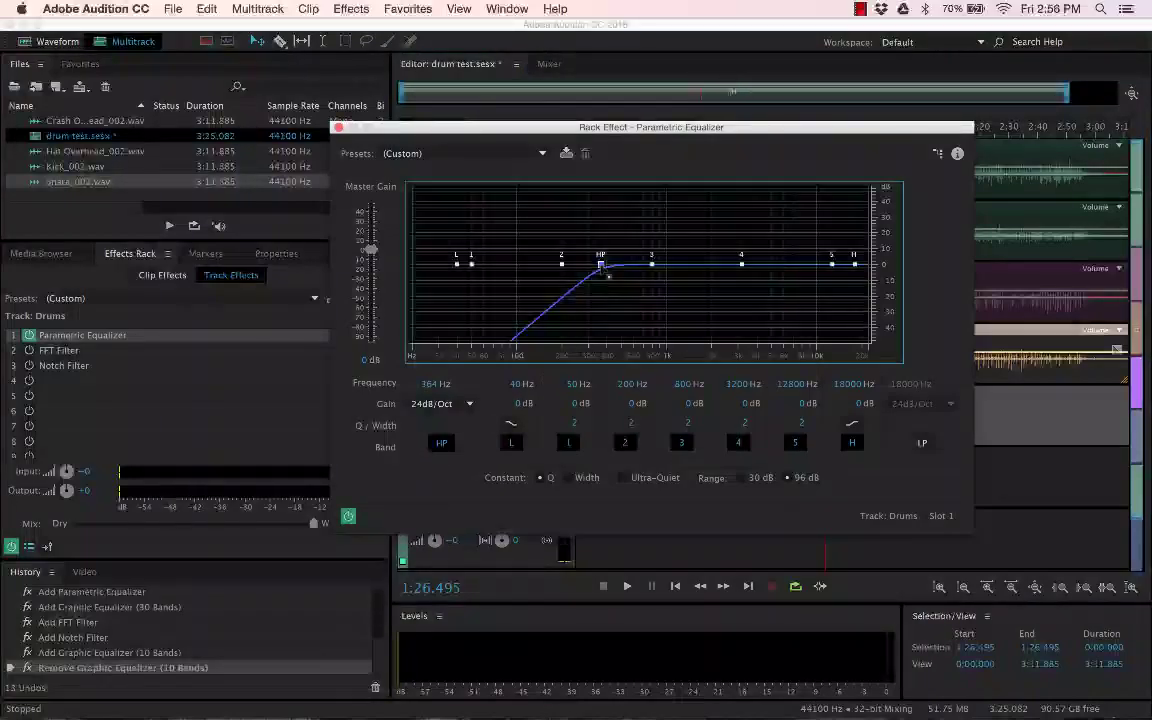
left_click_drag(601, 264, 393, 270)
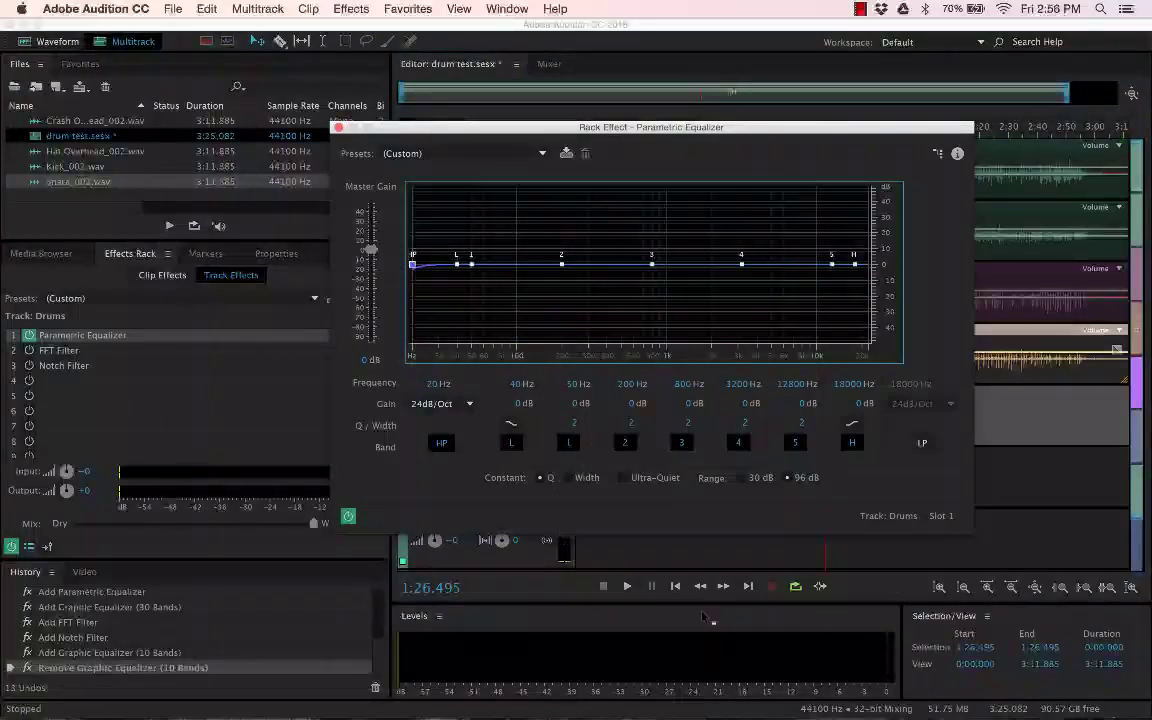
left_click(627, 587)
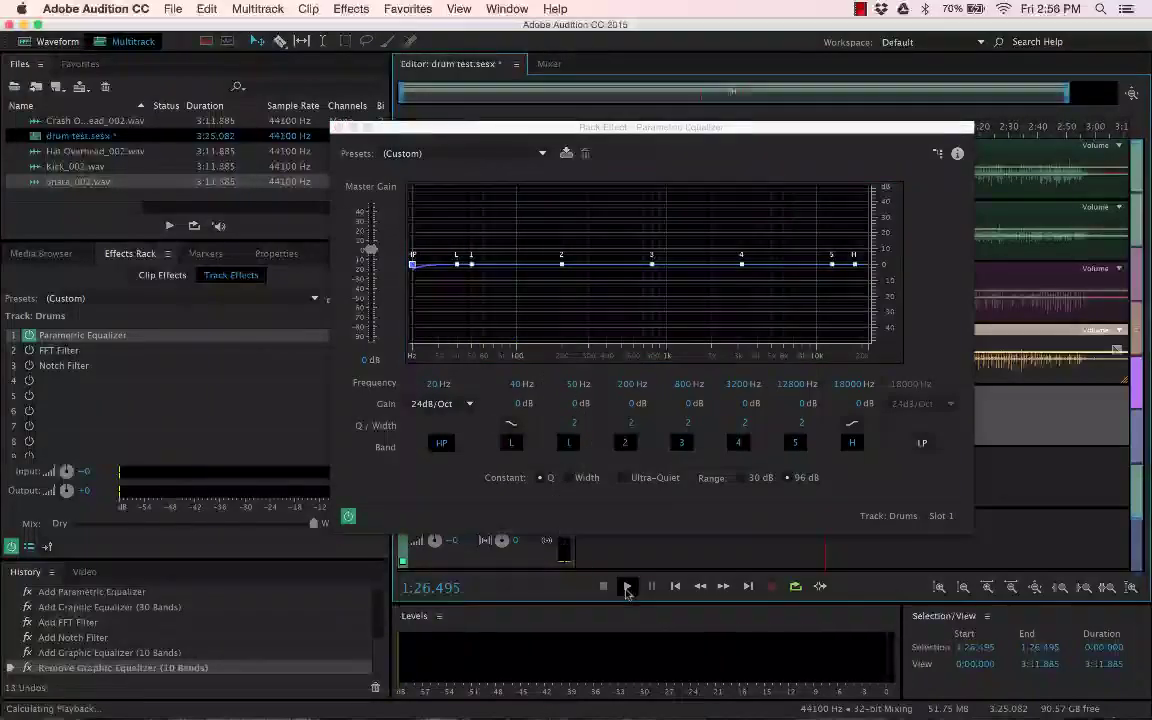
left_click(421, 271)
left_click_drag(421, 272, 521, 276)
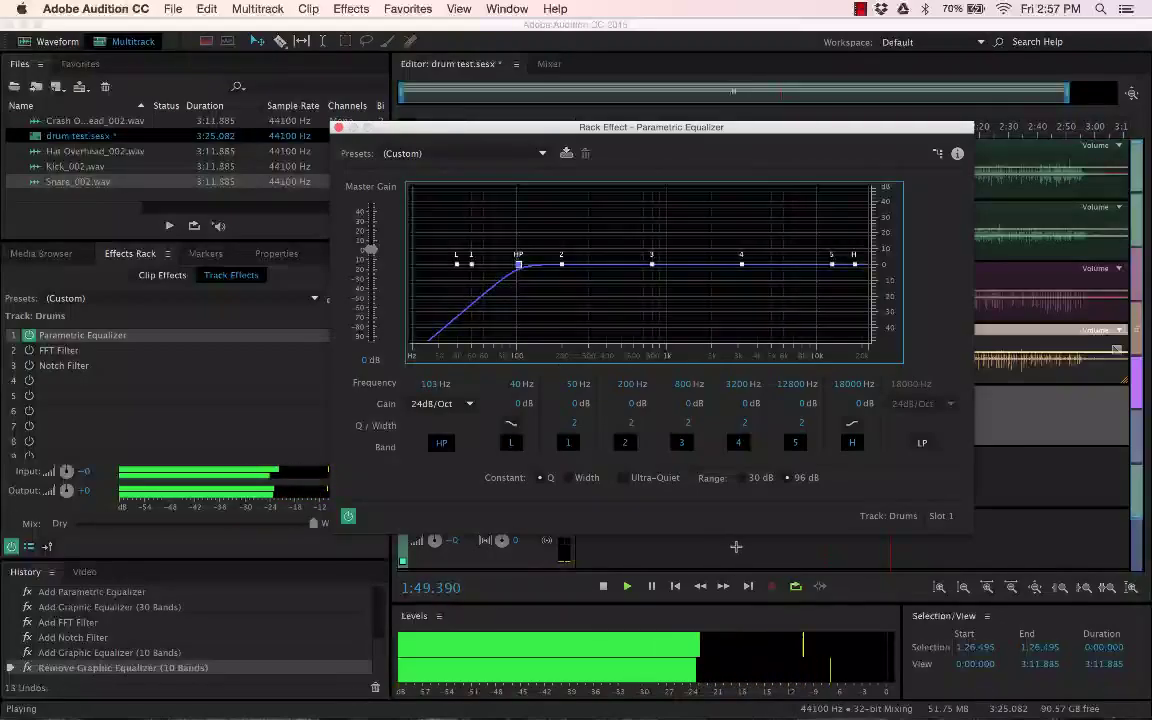
left_click(628, 588)
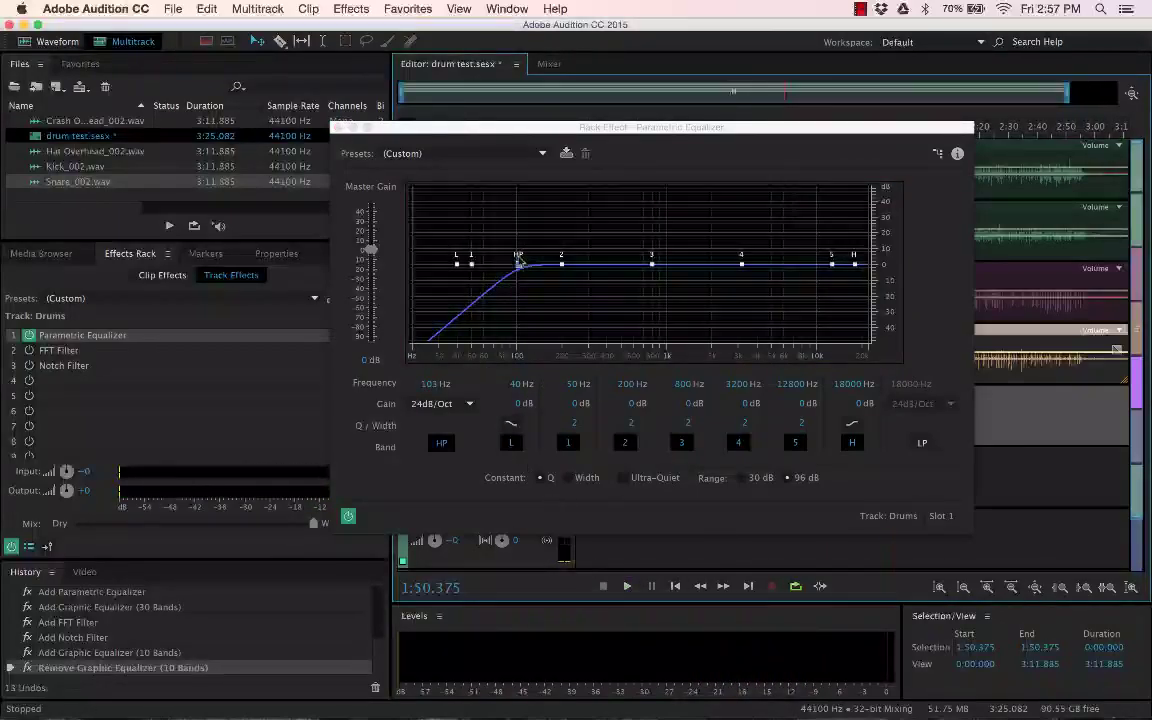
Step: Turn off the high-pass band, try the low-pass band, and undo to remove the Notch Filter
left_click(443, 445)
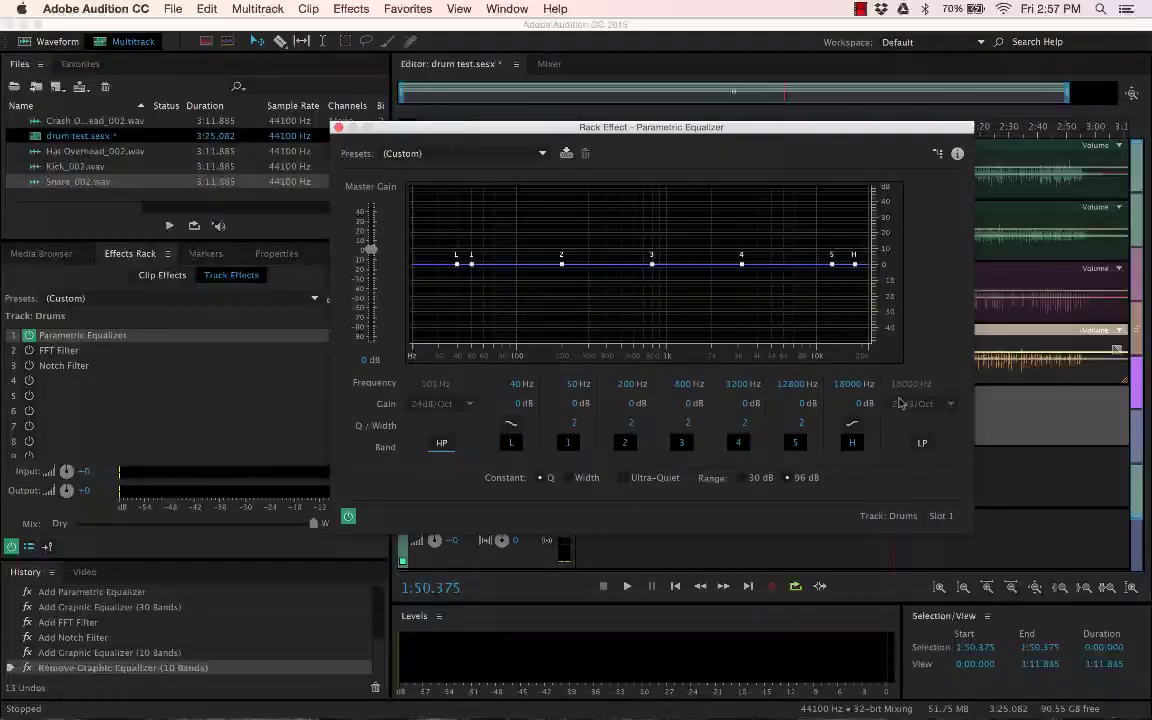
left_click(923, 444)
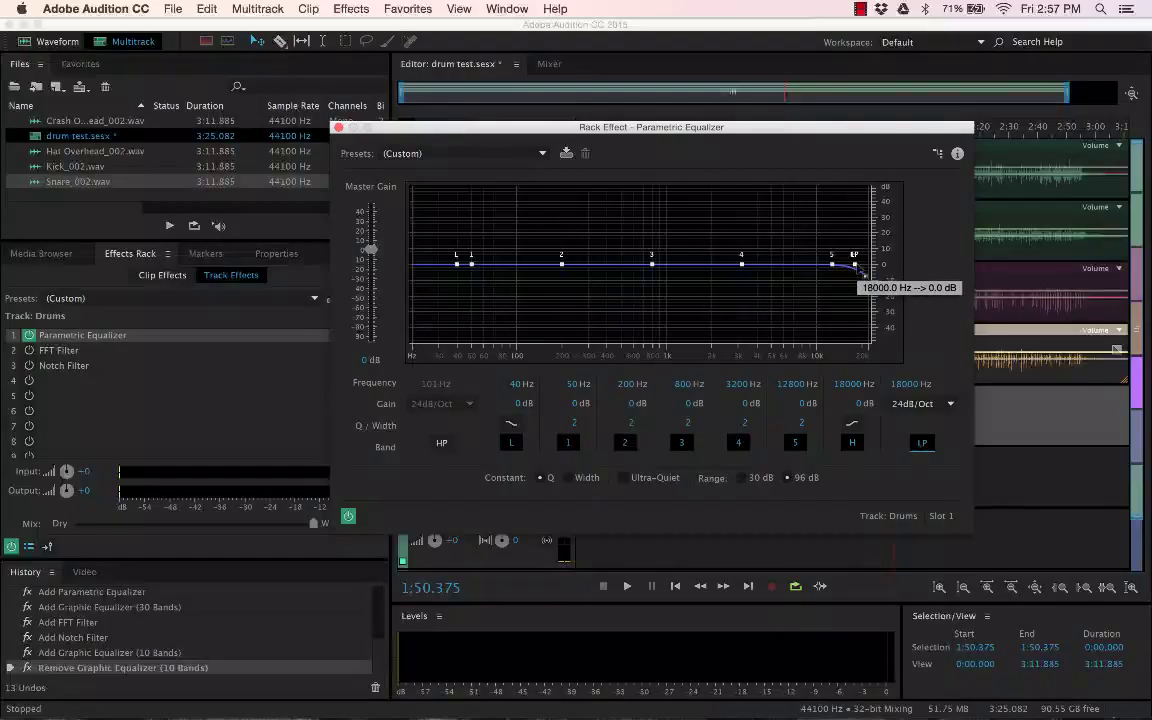
left_click_drag(851, 265, 781, 280)
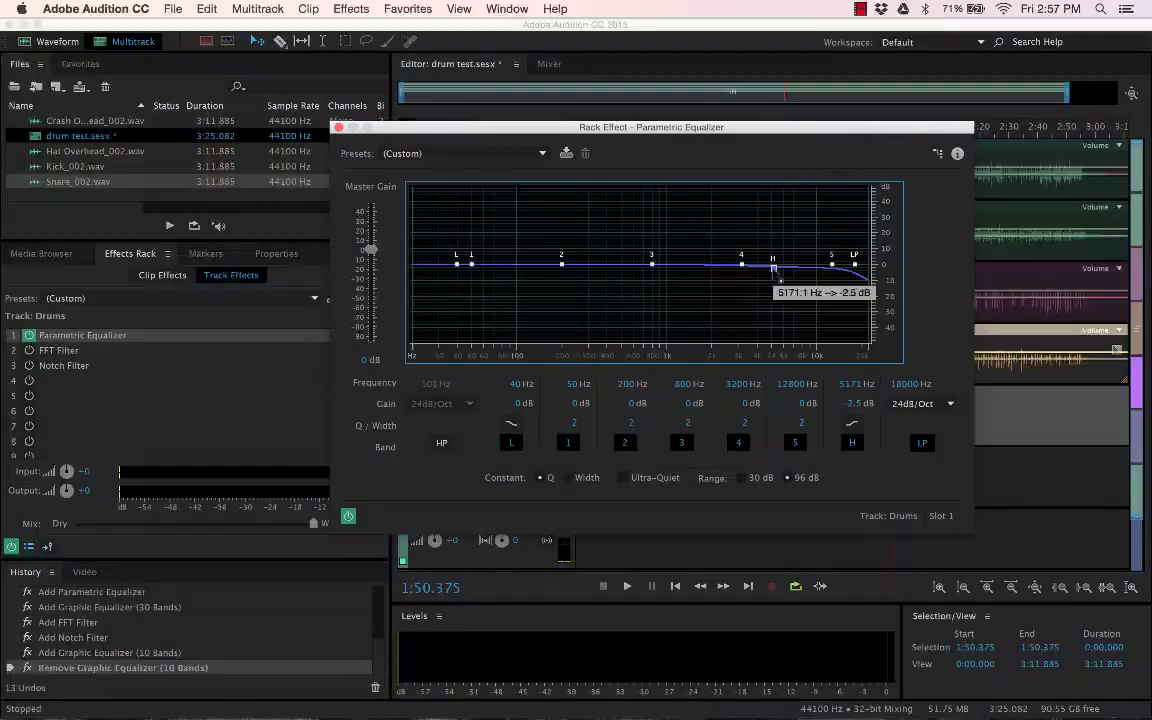
key("super+z")
key("super+z")
key("super+z")
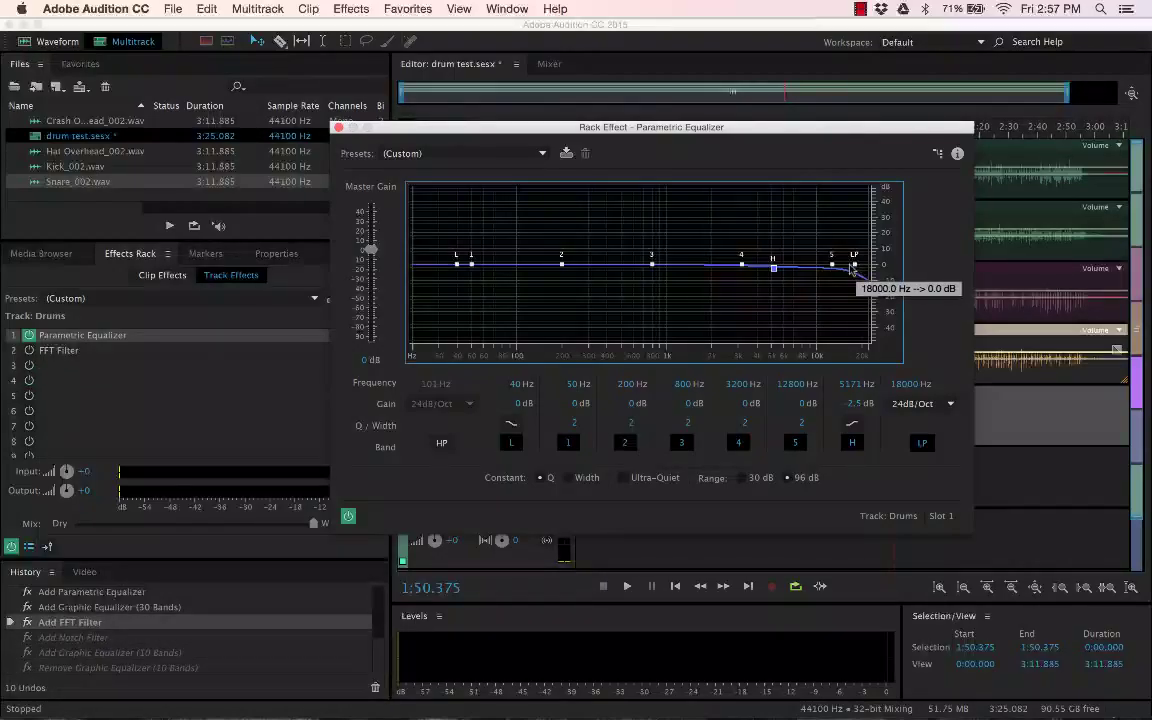
Step: Reset the EQ to (Default) and re-enable only the 18000 Hz, 24dB/Oct low-pass
left_click(412, 153)
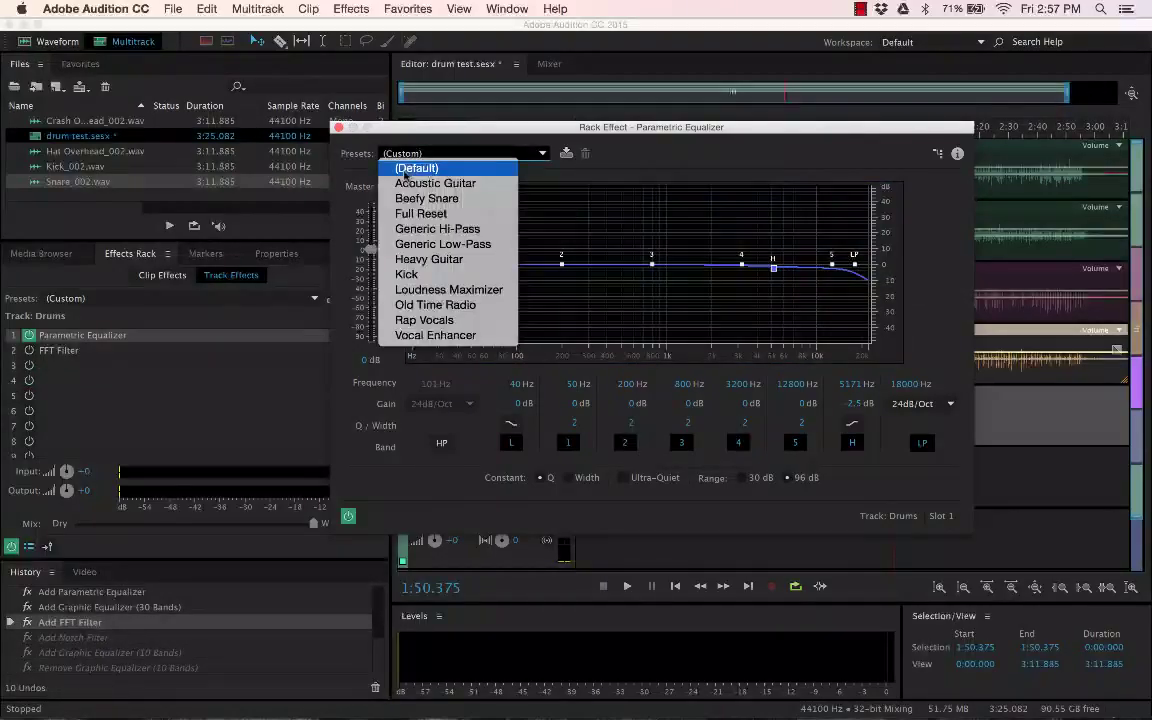
left_click(405, 170)
left_click(921, 442)
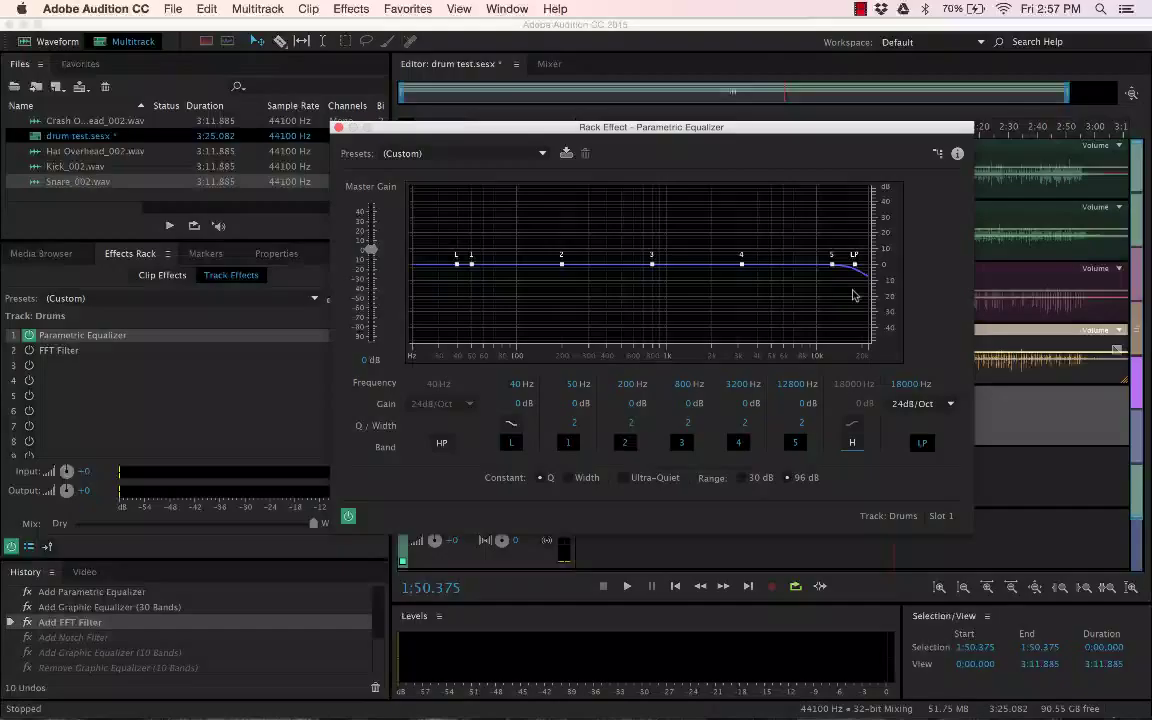
Step: Play the drums while dragging the low-pass cutoff down to about 16217 Hz, then stop
left_click(627, 587)
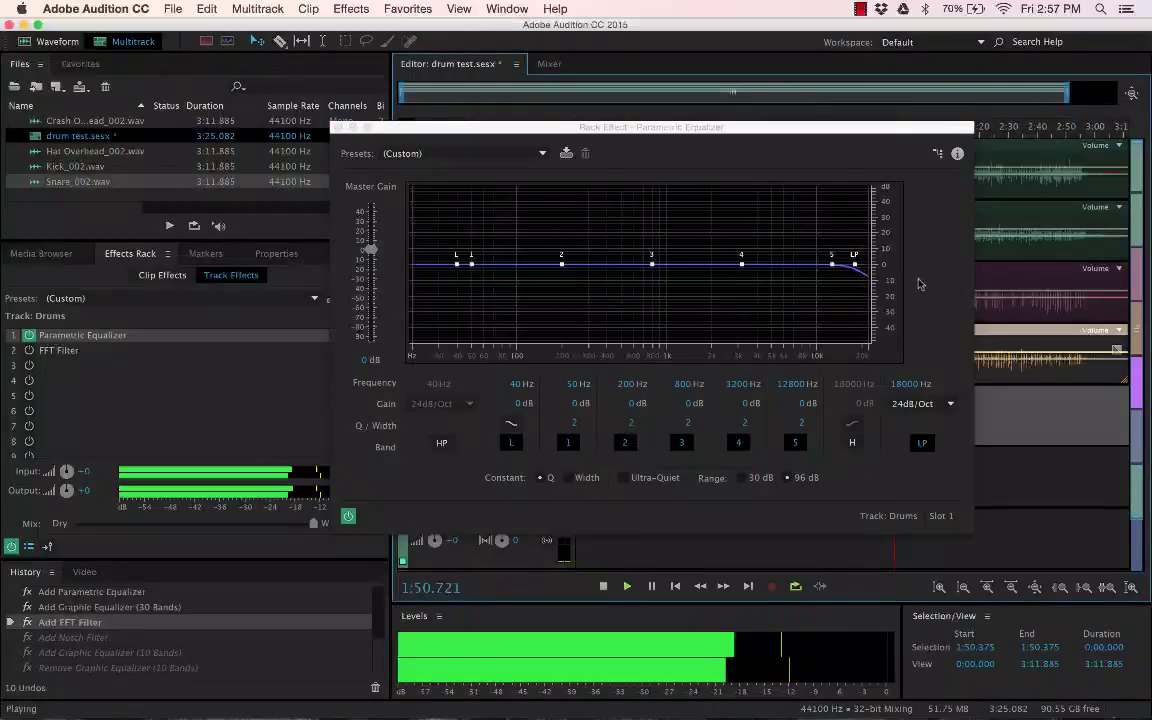
mouse_move(862, 273)
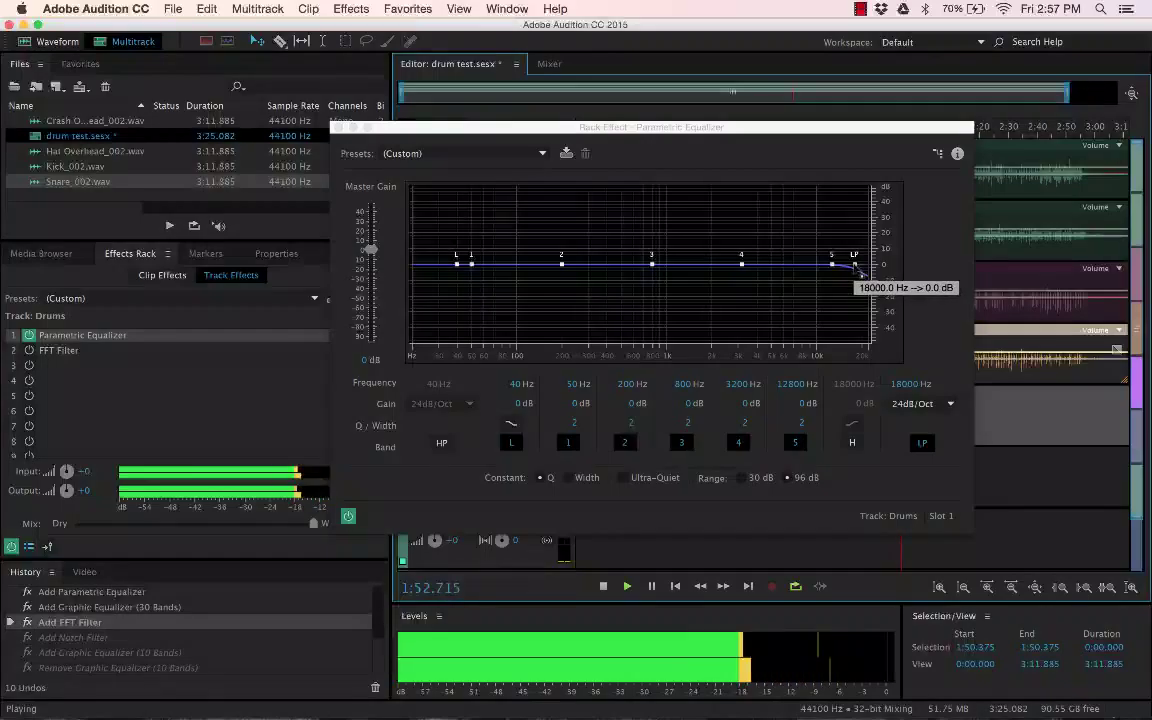
mouse_move(862, 273)
left_mouse_down()
mouse_move(508, 276)
mouse_move(848, 266)
left_mouse_up()
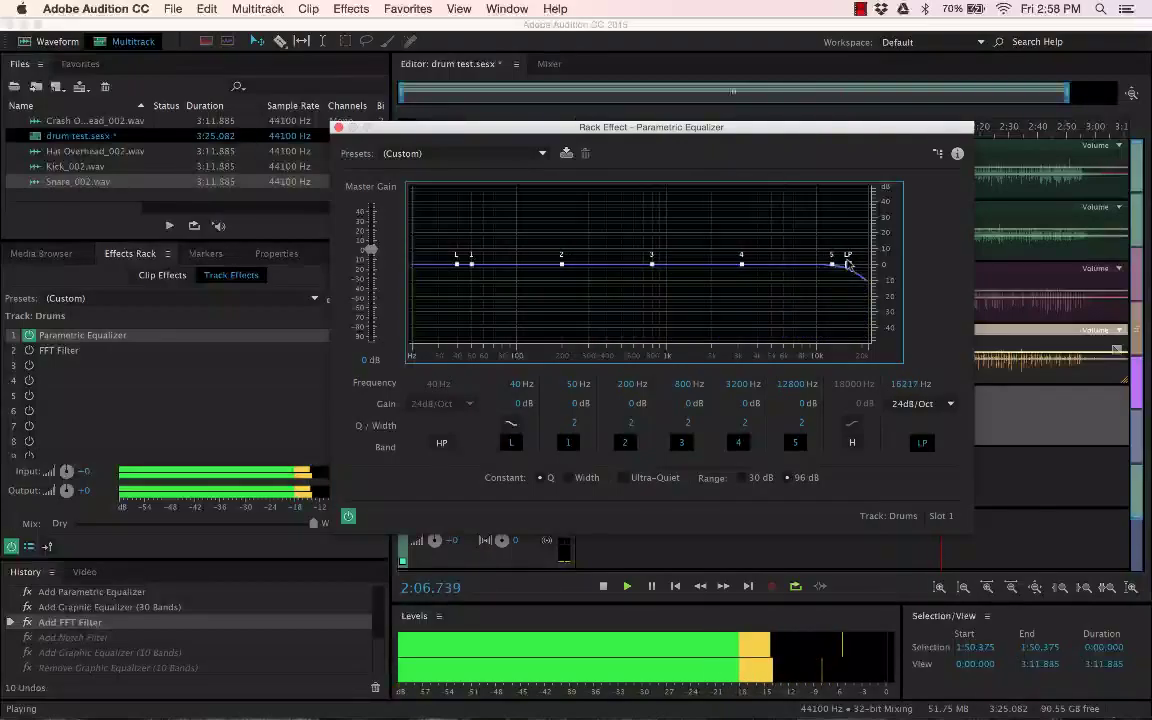
left_click(628, 588)
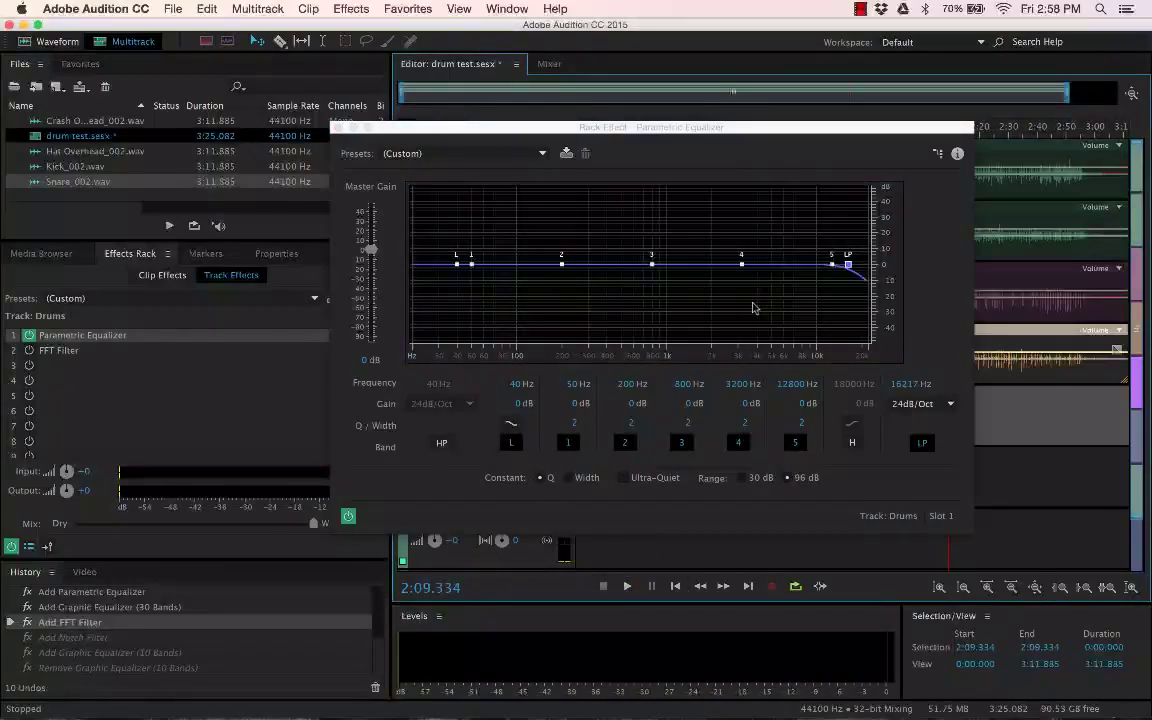
mouse_move(852, 266)
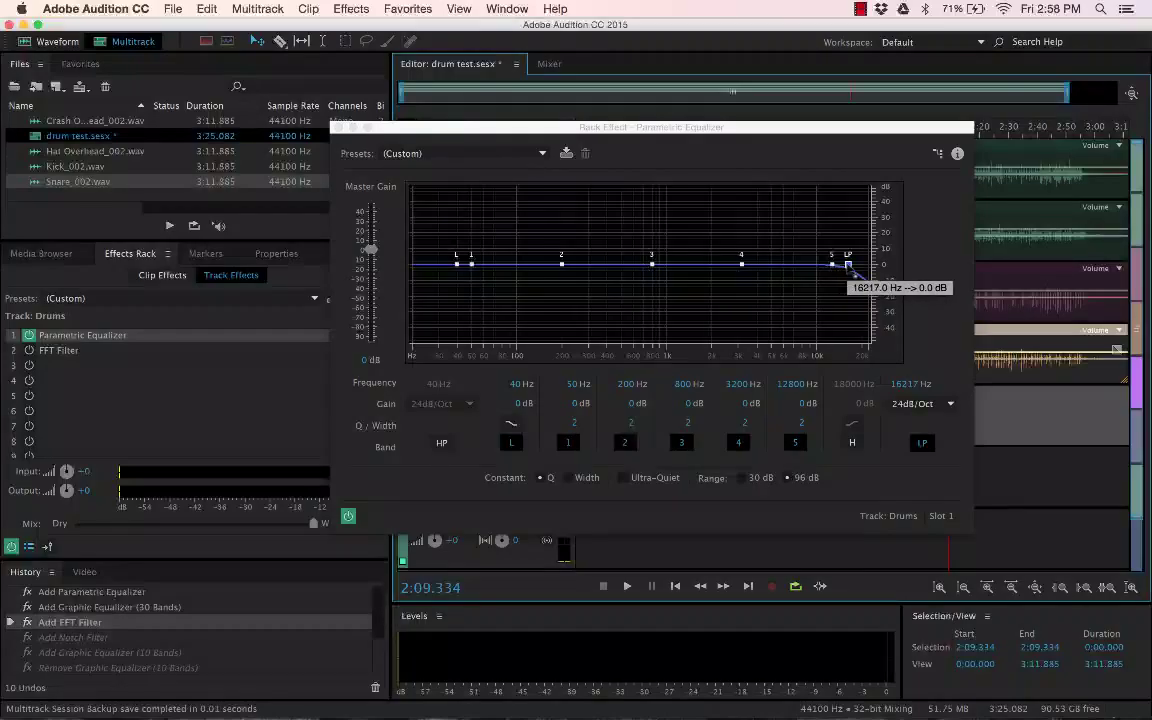
Step: Drag the low-pass handle down to 2938 Hz, keeping the 24dB/Oct slope
left_click_drag(849, 264, 736, 264)
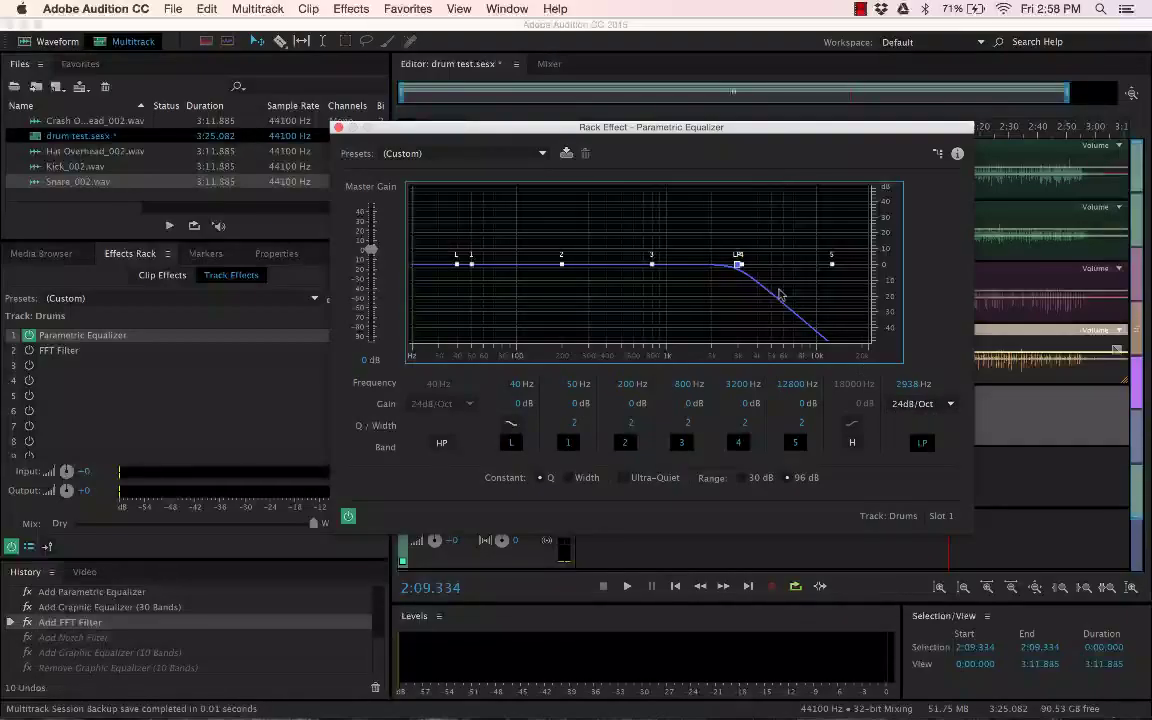
mouse_move(744, 275)
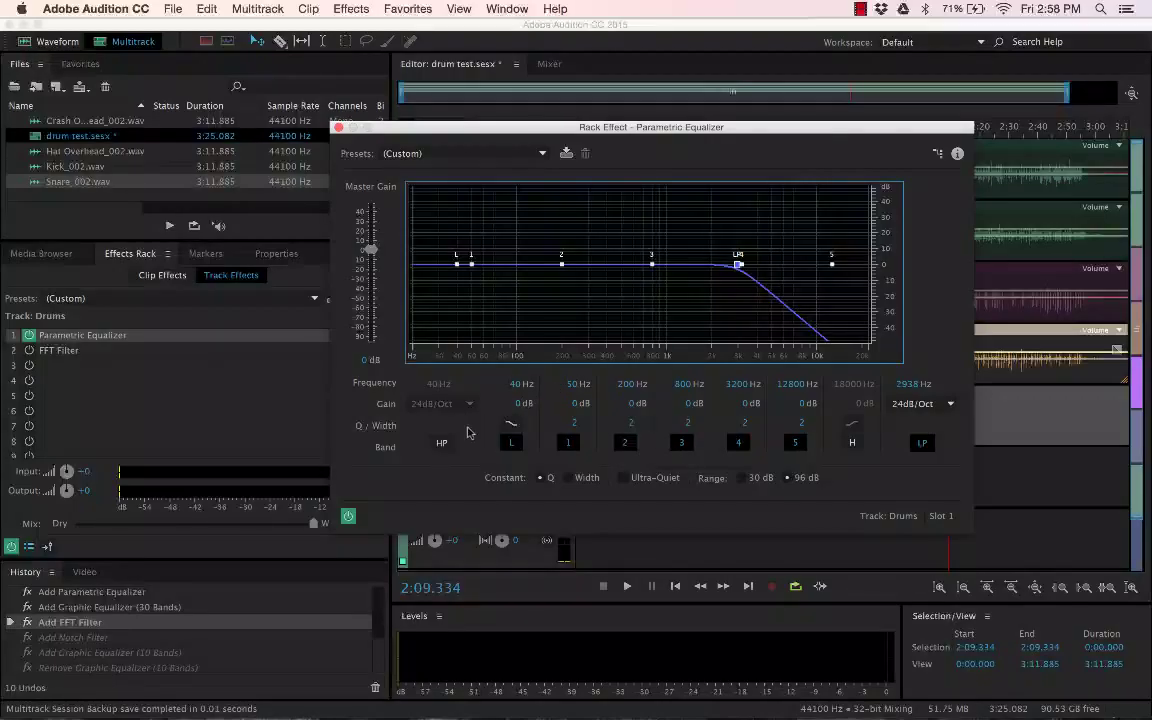
Step: Re-enable the high-pass at 500 Hz, disable the low-pass band, then bring Flash CC forward
left_click(441, 443)
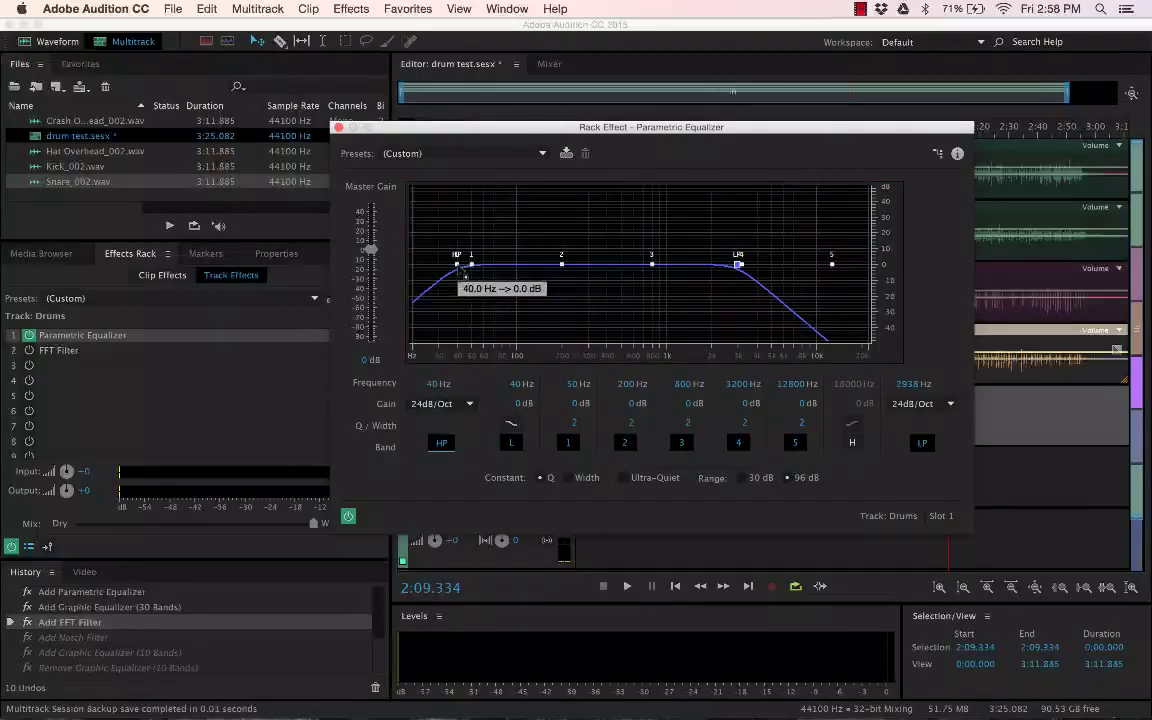
left_click_drag(438, 383, 540, 384)
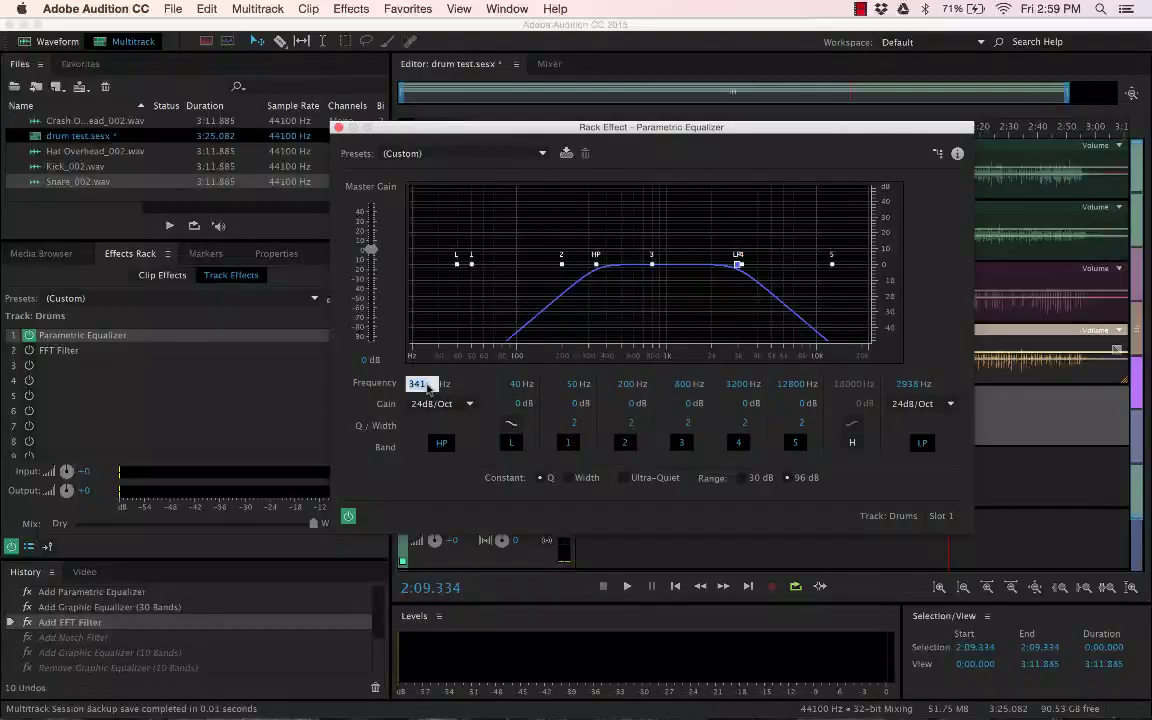
type("500")
key("Return")
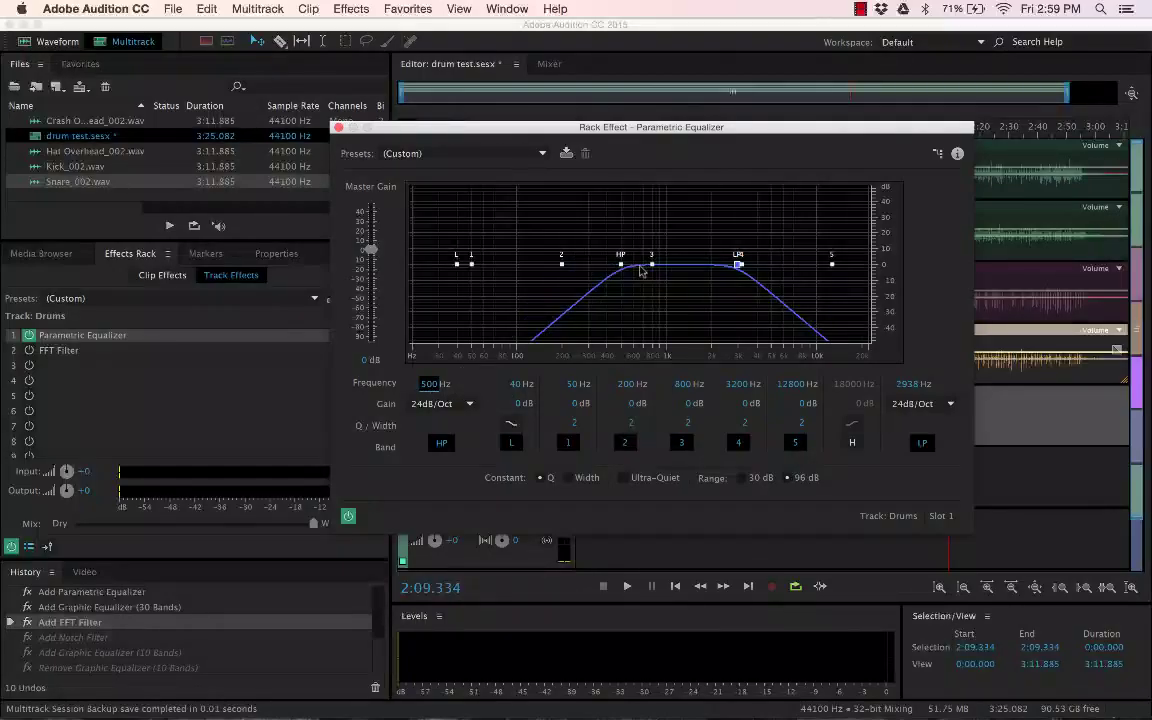
left_click(921, 441)
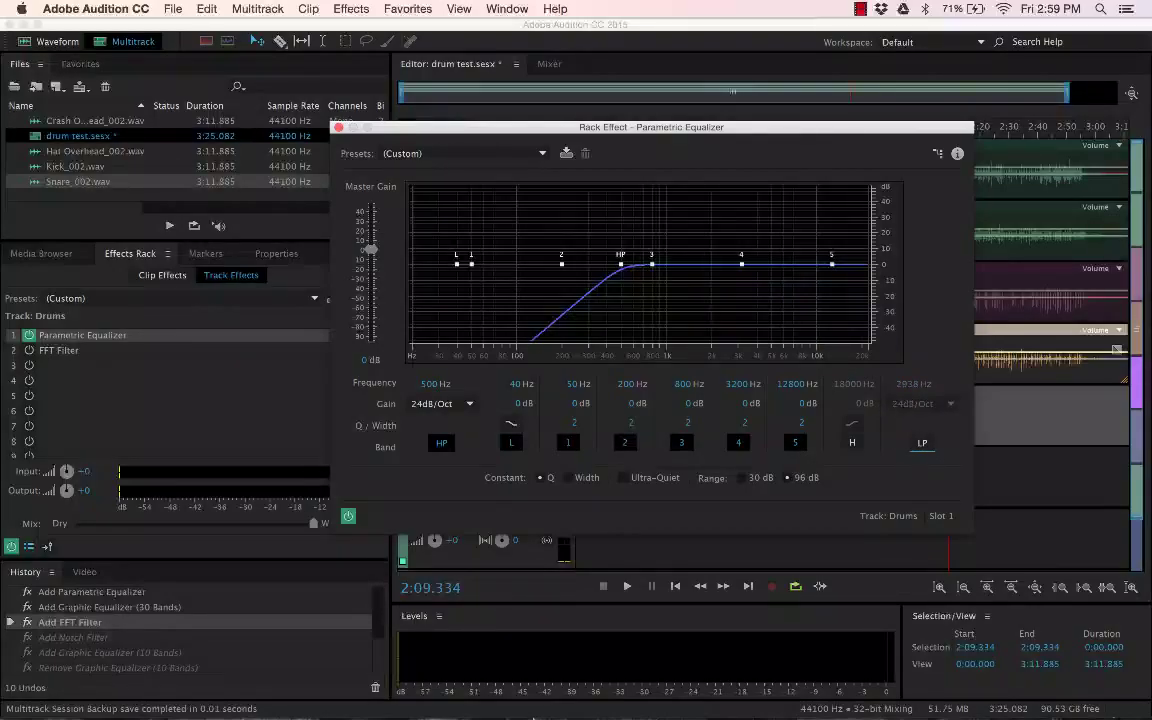
mouse_move(489, 708)
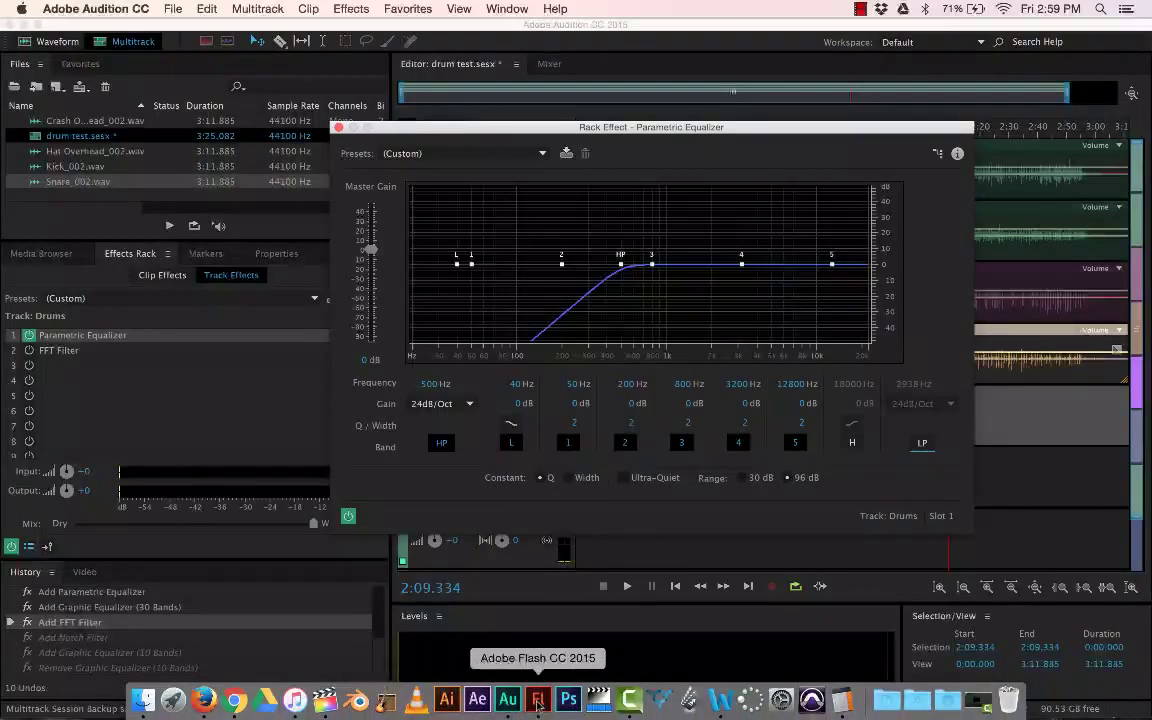
left_click(538, 702)
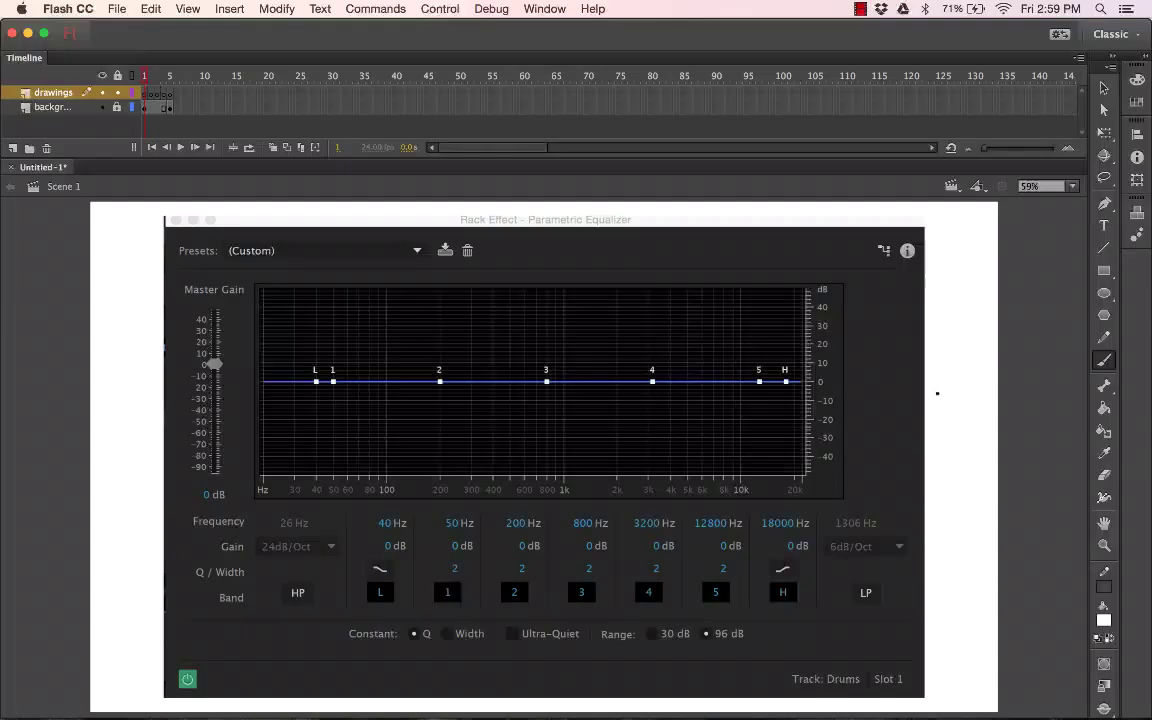
Step: Sketch a low-pass roll-off curve from band 4 toward 20 kHz, undoing an initial scribble
mouse_move(746, 374)
left_mouse_down()
mouse_move(792, 380)
mouse_move(770, 386)
left_mouse_up()
key("ctrl+z")
left_click_drag(660, 381, 806, 478)
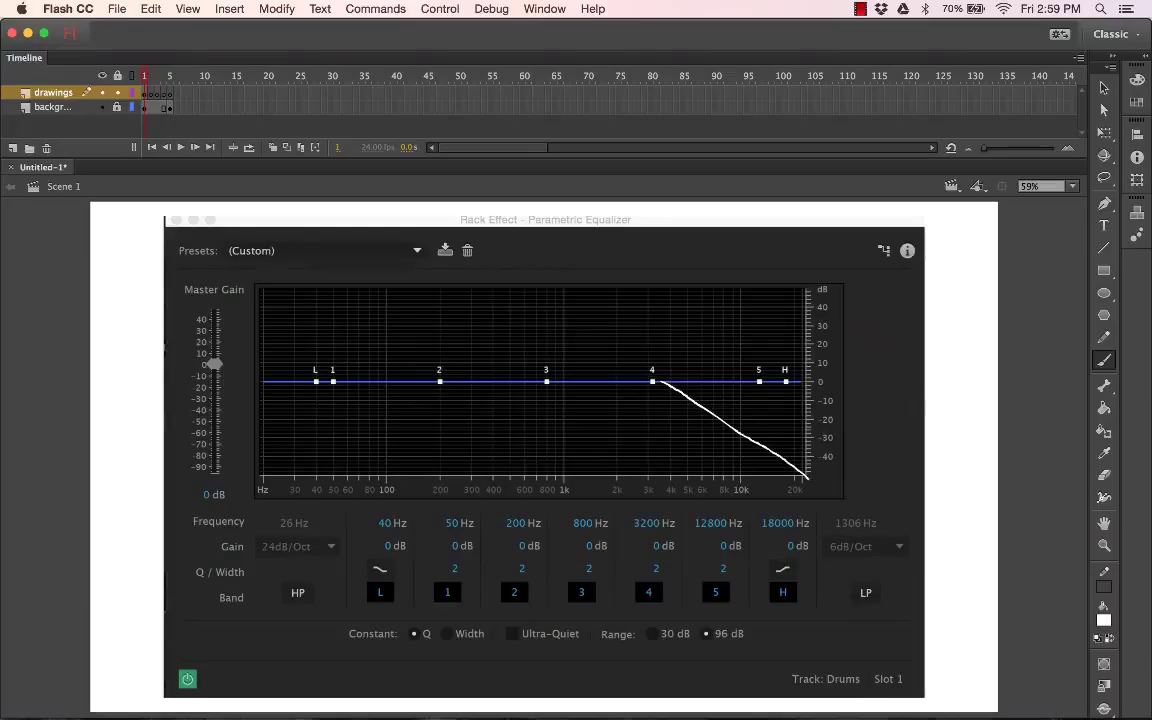
left_click_drag(658, 382, 535, 380)
left_click_drag(722, 478, 728, 450)
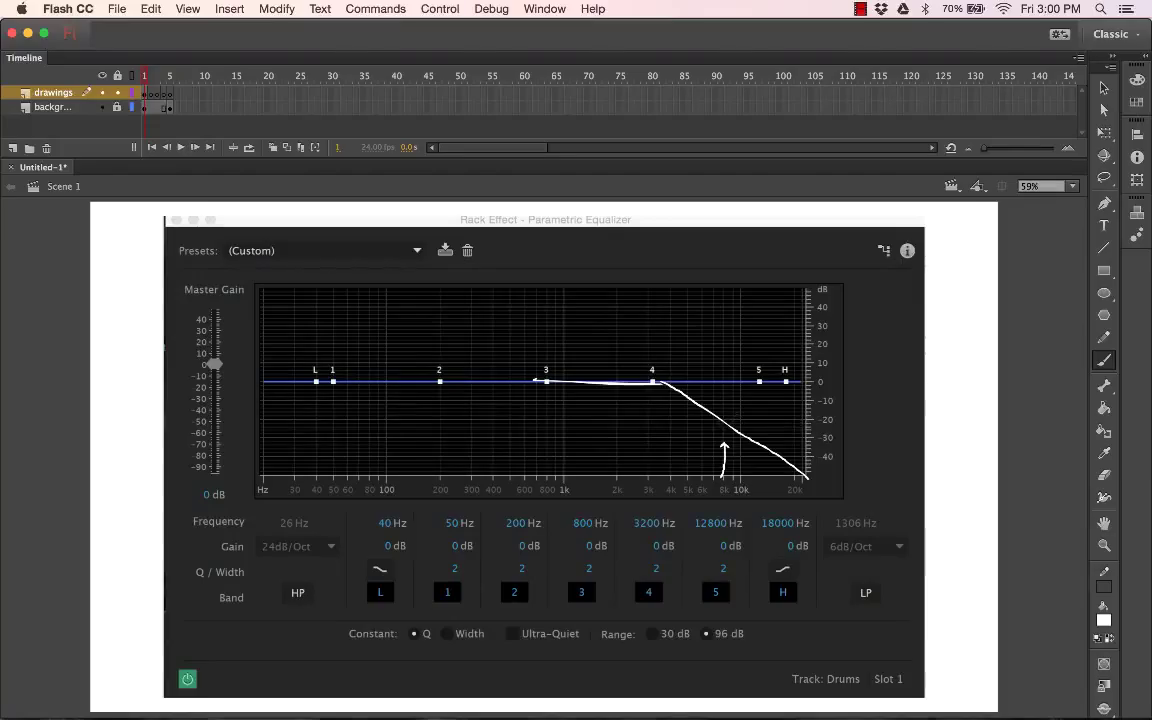
left_click_drag(733, 418, 781, 413)
key("super+z")
key("super+z")
key("super+z")
left_click_drag(658, 385, 722, 476)
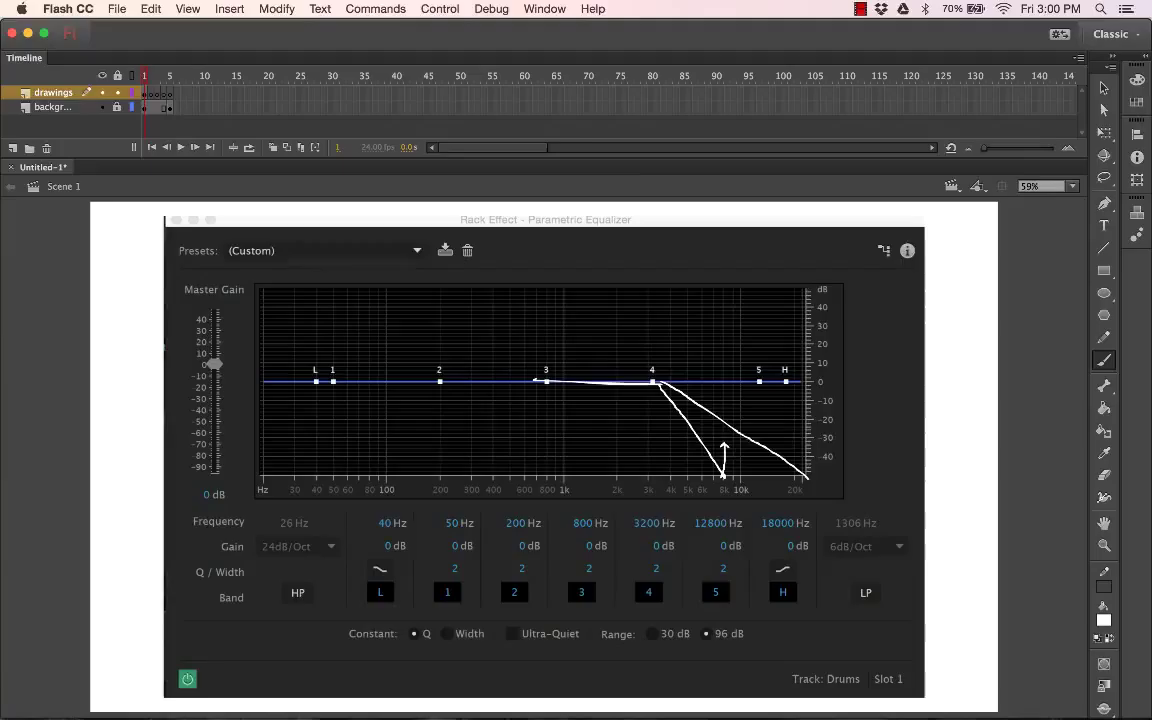
key("super+z")
key("super+z")
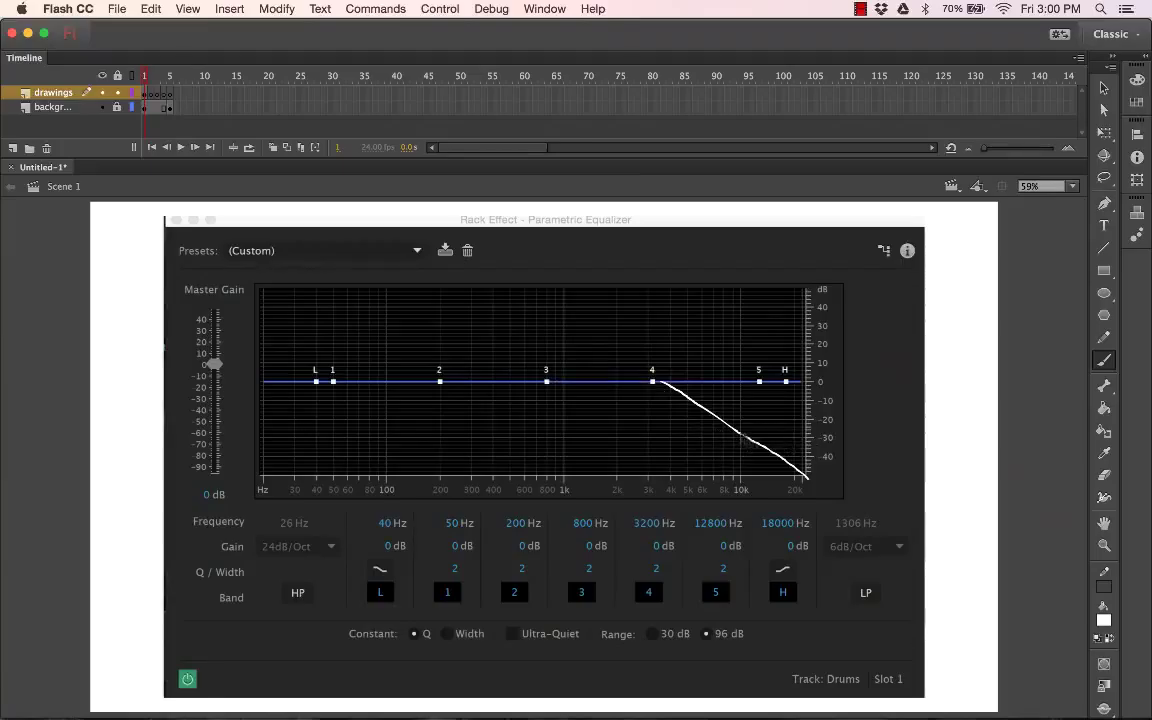
key("super+z")
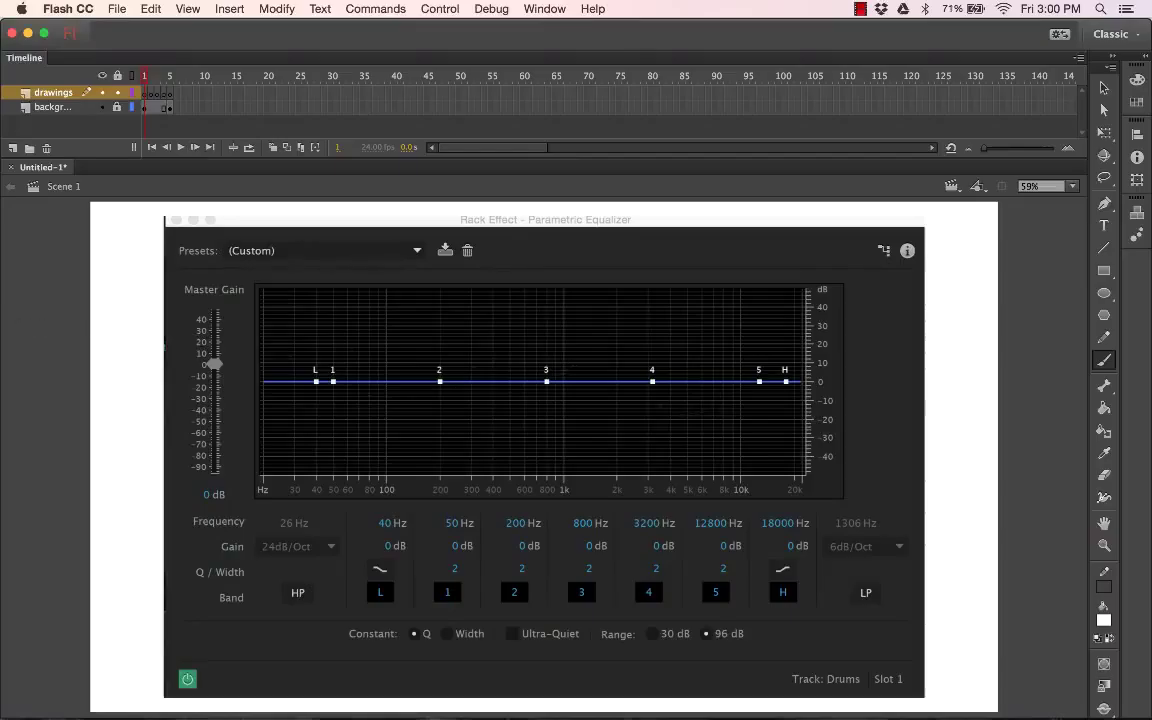
Step: Try several low-cut slope sketches near band 1, then undo and erase them
mouse_move(355, 330)
left_mouse_down()
mouse_move(383, 295)
mouse_move(522, 295)
left_mouse_up()
key("super+z")
mouse_move(341, 502)
left_mouse_down()
mouse_move(348, 478)
mouse_move(341, 499)
left_mouse_up()
left_click_drag(346, 381, 252, 425)
left_click_drag(334, 381, 447, 381)
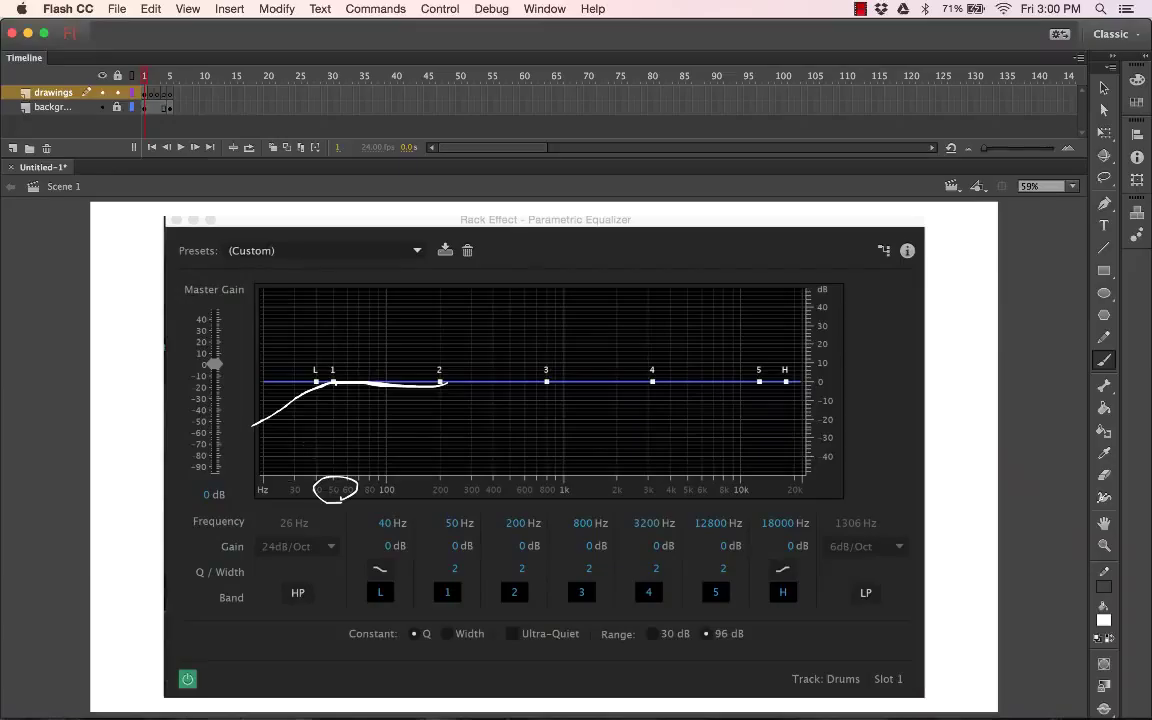
left_click_drag(286, 474, 283, 490)
key("super+z")
mouse_move(279, 460)
left_mouse_down()
mouse_move(279, 490)
mouse_move(279, 418)
left_mouse_up()
key("e")
mouse_move(325, 383)
left_mouse_down()
mouse_move(265, 400)
mouse_move(282, 403)
mouse_move(262, 398)
mouse_move(252, 426)
left_mouse_up()
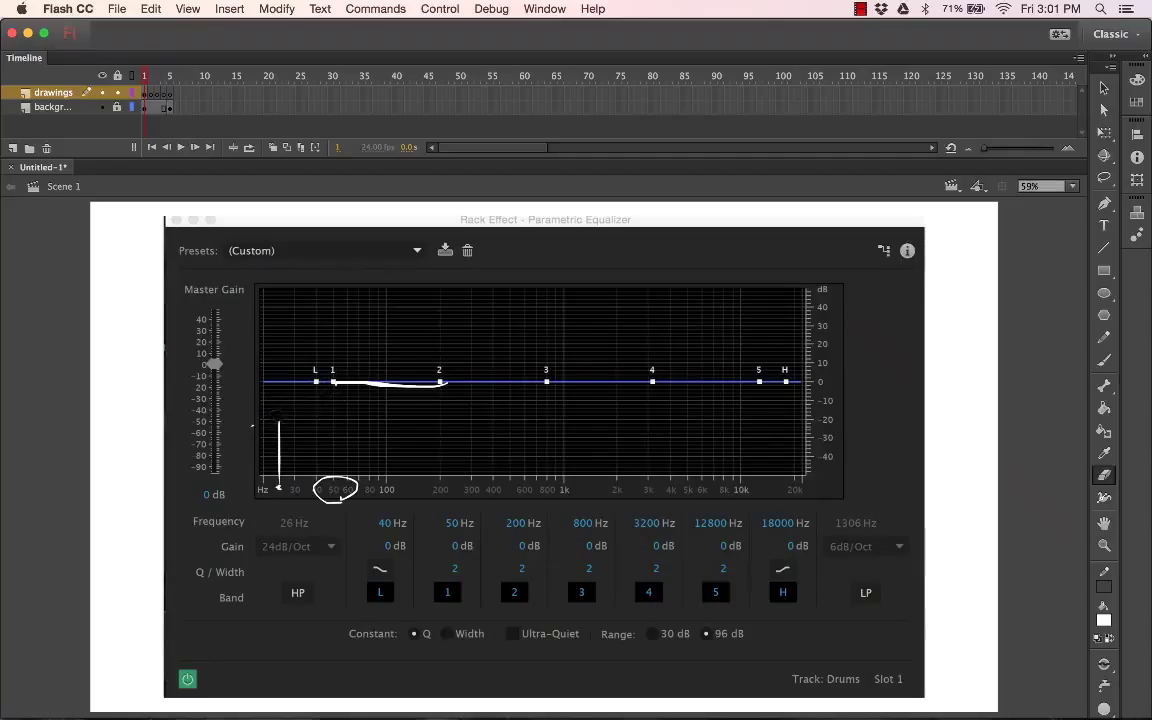
key("b")
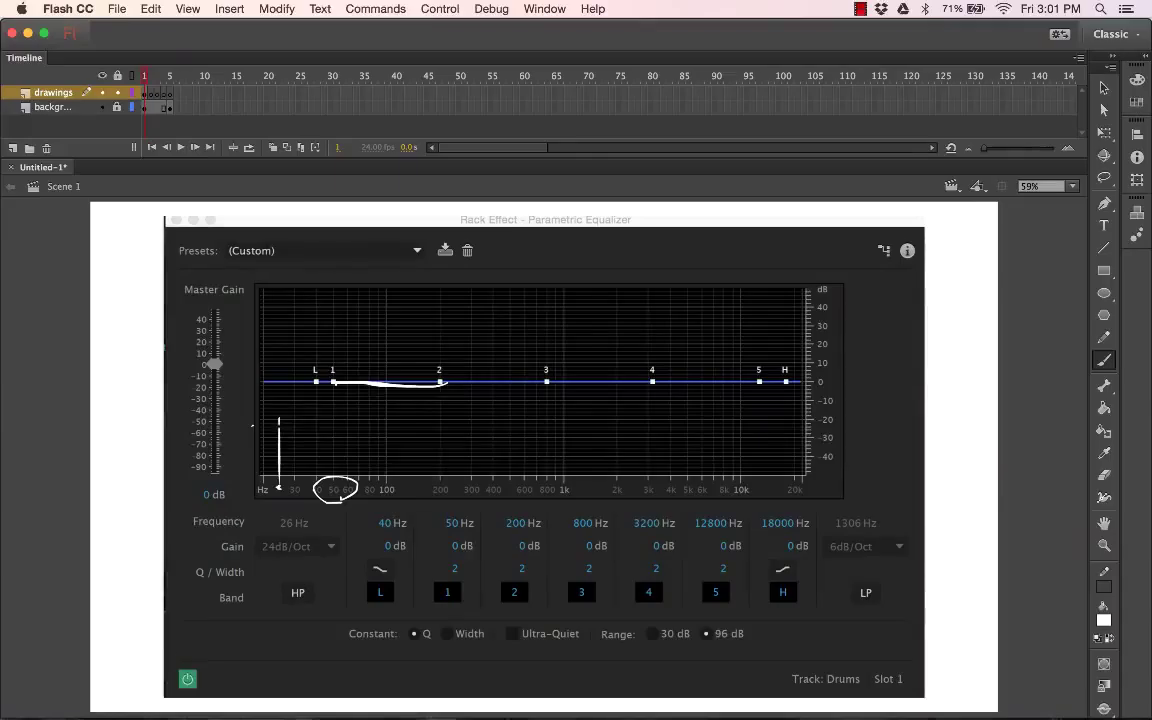
Step: Draw the high-pass slope rising to band 1 labelled HP, and the right-side roll-off labelled LP
mouse_move(279, 428)
left_mouse_down()
mouse_move(335, 383)
mouse_move(378, 382)
mouse_move(283, 425)
left_mouse_up()
key("super+z")
key("super+z")
left_click_drag(280, 429, 336, 382)
left_click_drag(234, 464, 279, 430)
mouse_move(298, 327)
left_mouse_down()
mouse_move(299, 355)
mouse_move(318, 352)
left_mouse_up()
mouse_move(298, 340)
left_mouse_down()
mouse_move(318, 338)
mouse_move(331, 355)
left_mouse_up()
left_click_drag(330, 323, 333, 342)
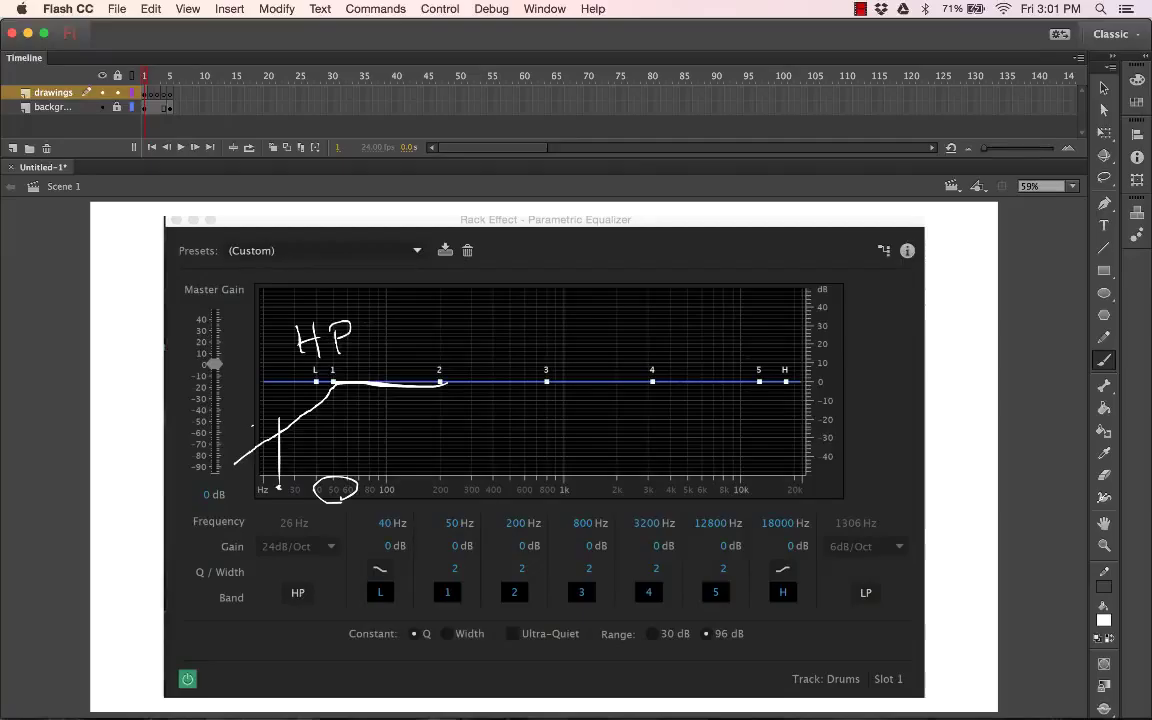
mouse_move(613, 381)
left_mouse_down()
mouse_move(711, 382)
mouse_move(800, 455)
left_mouse_up()
mouse_move(711, 322)
left_mouse_down()
mouse_move(729, 352)
mouse_move(737, 343)
left_mouse_up()
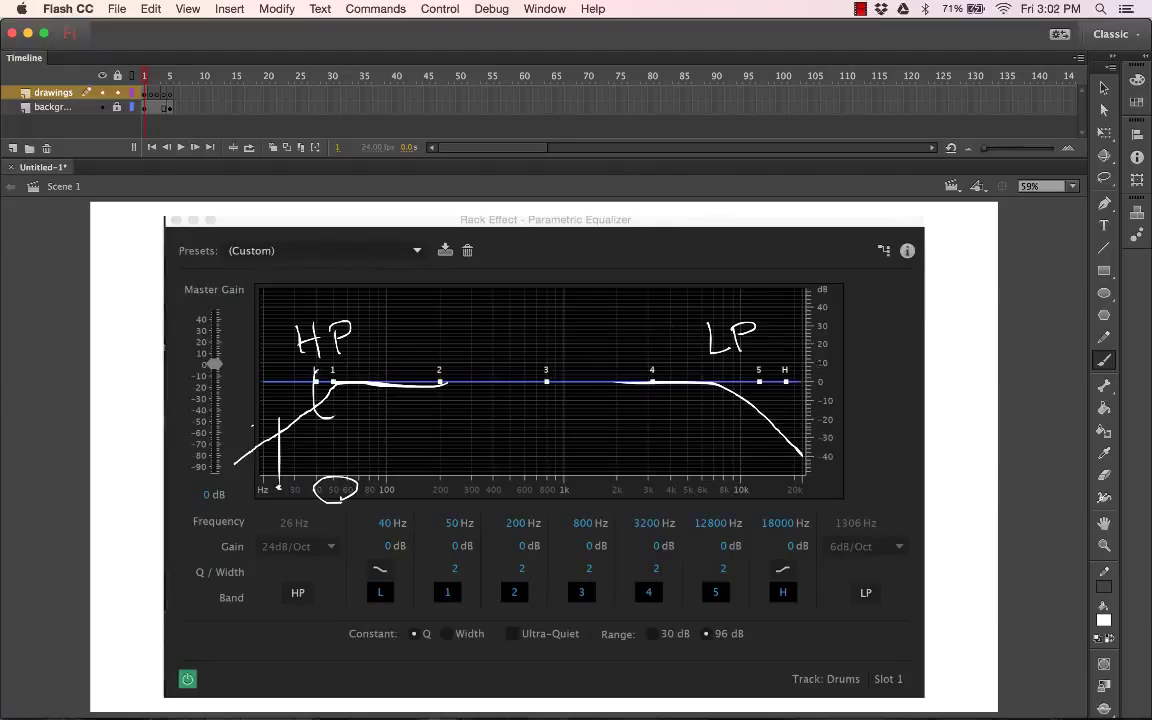
Step: Marquee-select every hand-drawn stroke, delete it, and return to the Brush tool
left_click_drag(726, 347, 721, 403)
key("v")
mouse_move(150, 219)
left_mouse_down()
mouse_move(352, 327)
mouse_move(860, 540)
mouse_move(998, 553)
left_mouse_up()
key("Delete")
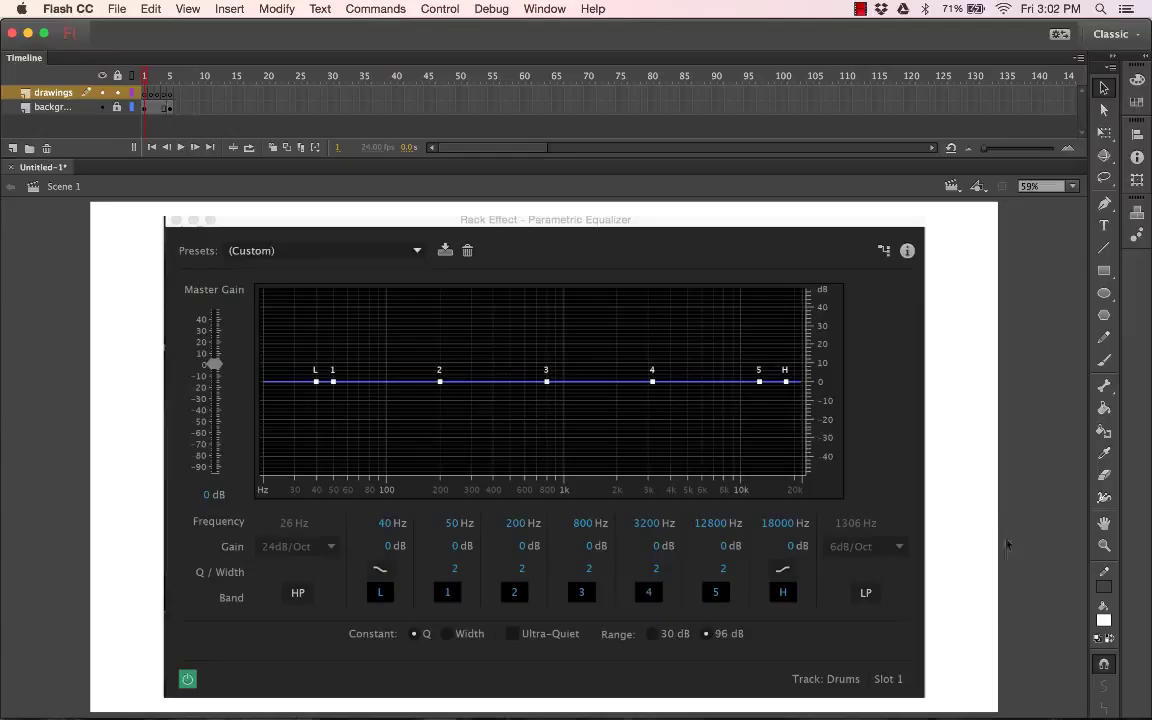
key("b")
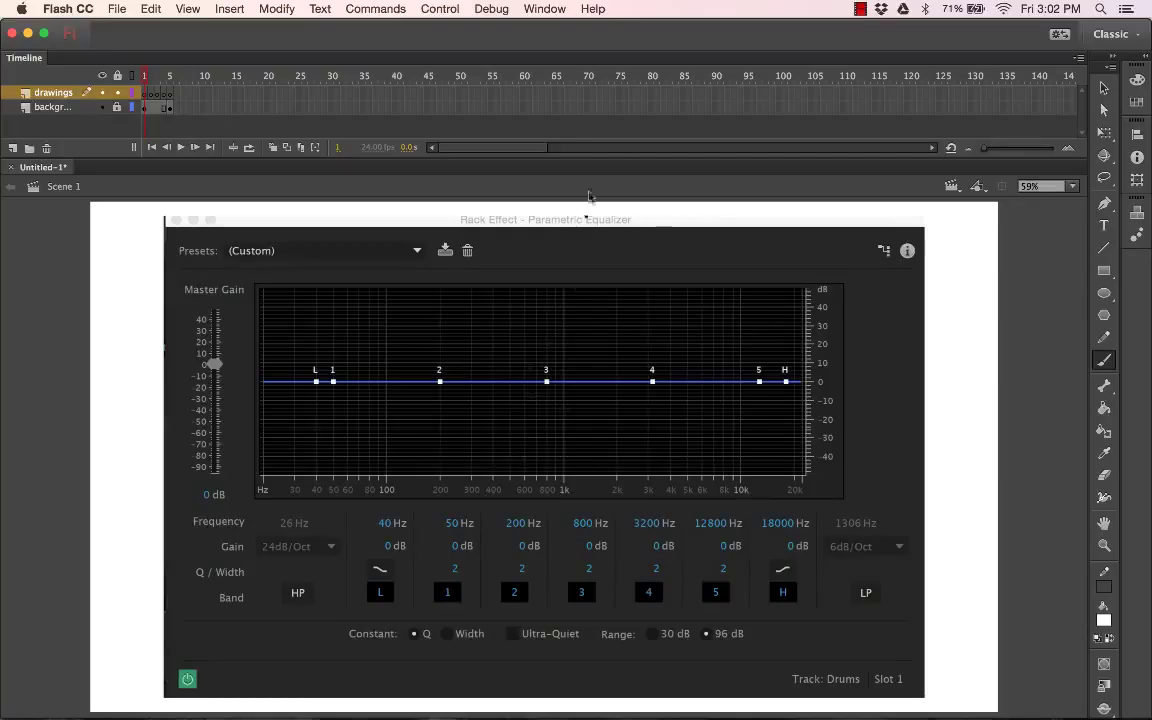
Step: Handwrite 'Telephone' and '1kHz – 4kHz' above the equalizer graph
mouse_move(335, 263)
left_mouse_down()
mouse_move(370, 288)
mouse_move(465, 270)
mouse_move(515, 243)
mouse_move(570, 240)
left_mouse_up()
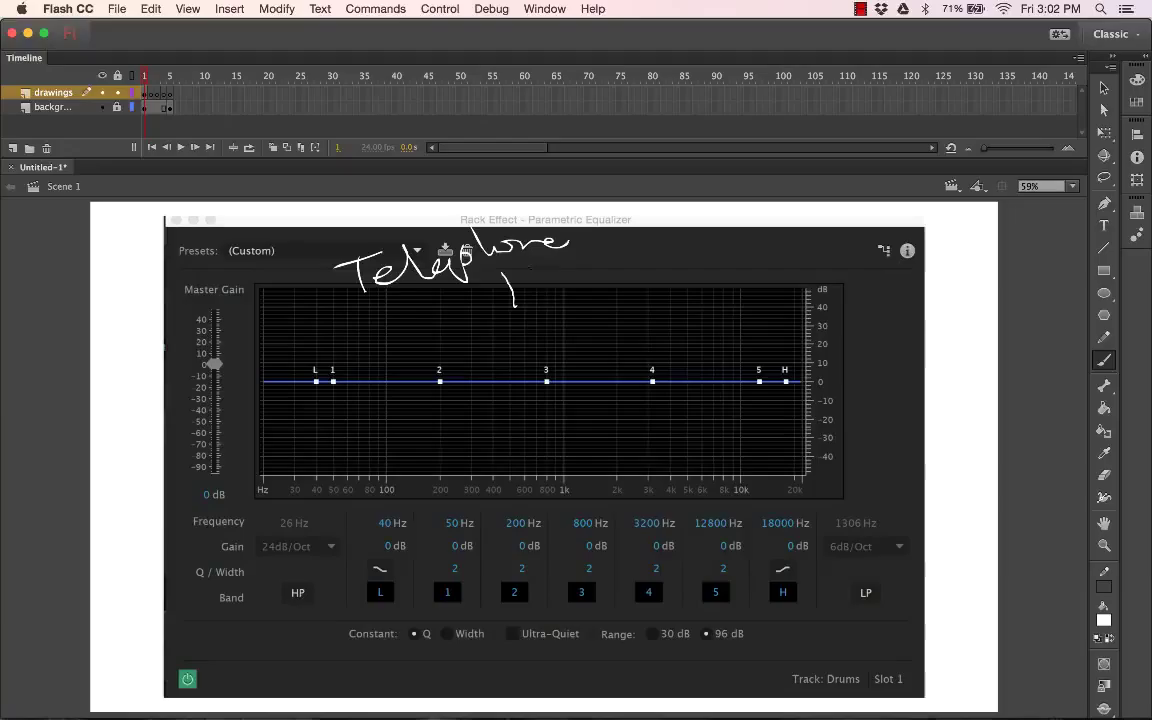
mouse_move(627, 267)
left_mouse_down()
mouse_move(670, 250)
mouse_move(699, 270)
mouse_move(727, 240)
mouse_move(757, 262)
mouse_move(771, 250)
mouse_move(802, 261)
left_mouse_up()
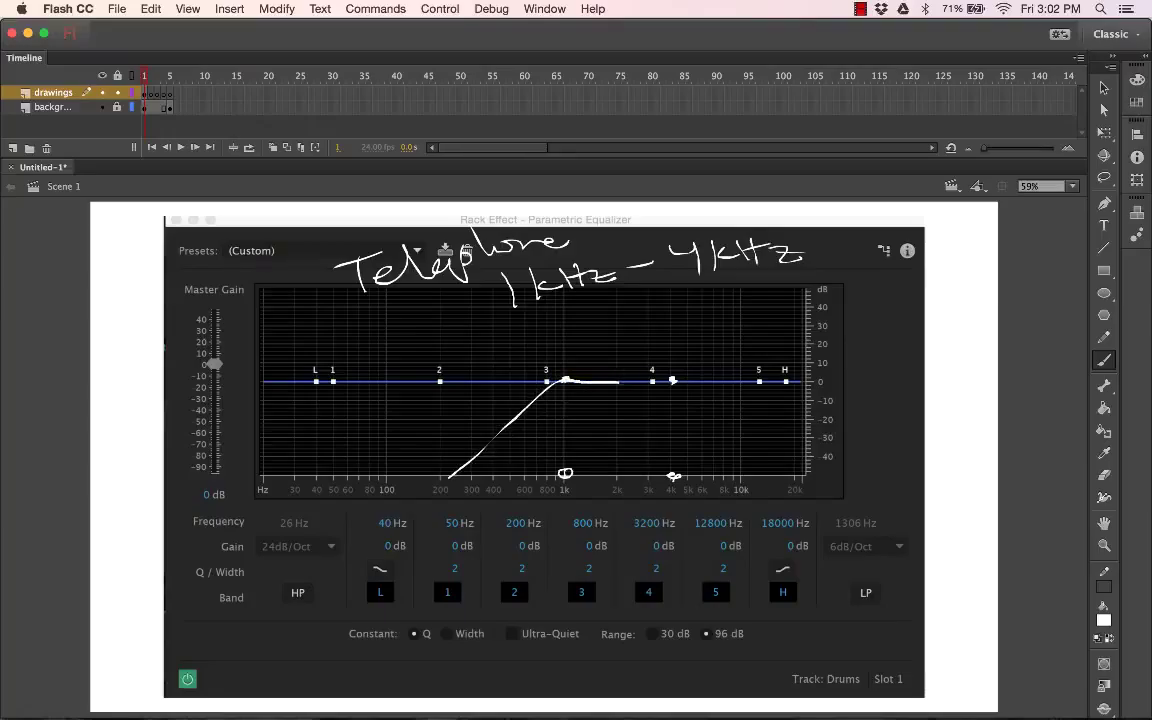
Step: Extend the roll-off past 4 kHz, circle the 1k and 4k marks, then return to Audition
left_click_drag(726, 410, 782, 474)
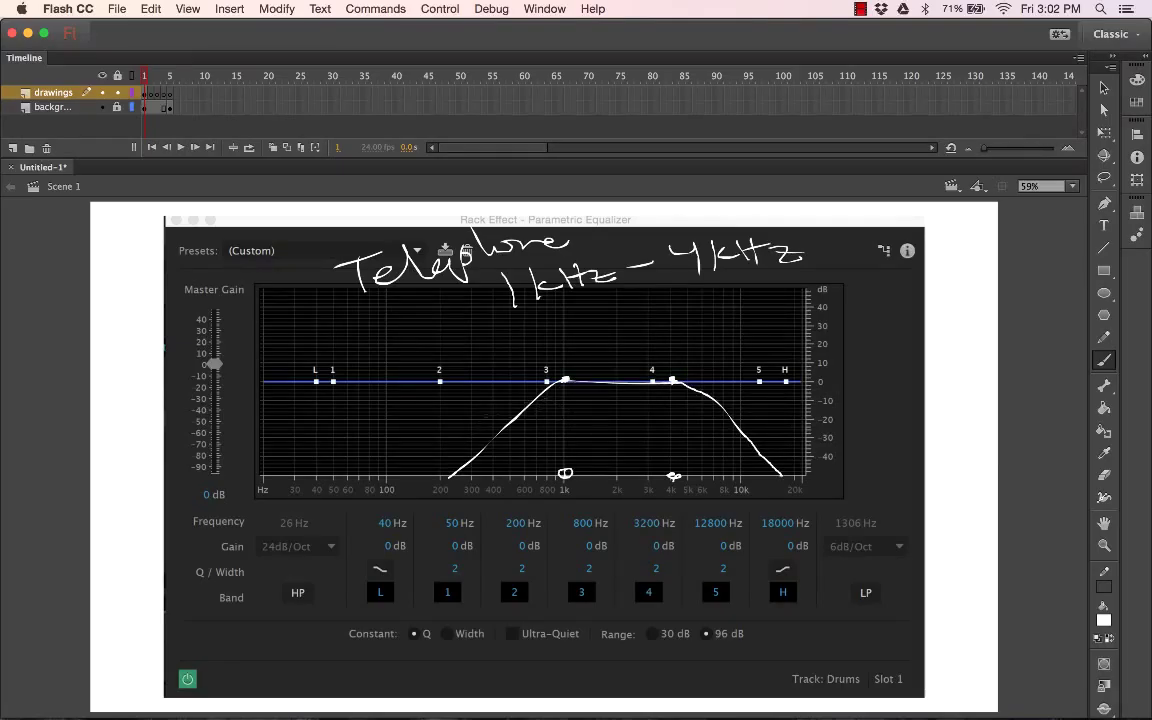
left_click_drag(517, 434, 509, 440)
left_click_drag(733, 434, 718, 440)
left_click_drag(502, 436, 514, 444)
key("super+Tab")
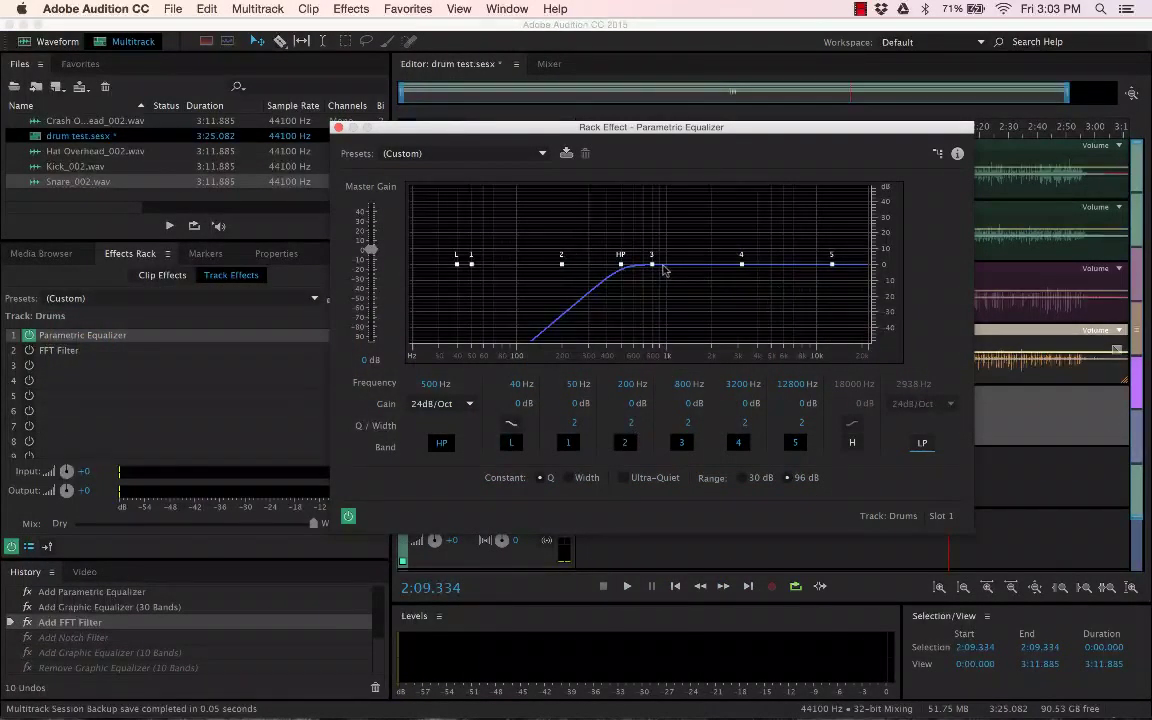
Step: Set the high-pass frequency to 1000 Hz and re-enable the low-pass at 4000 Hz
left_click(429, 386)
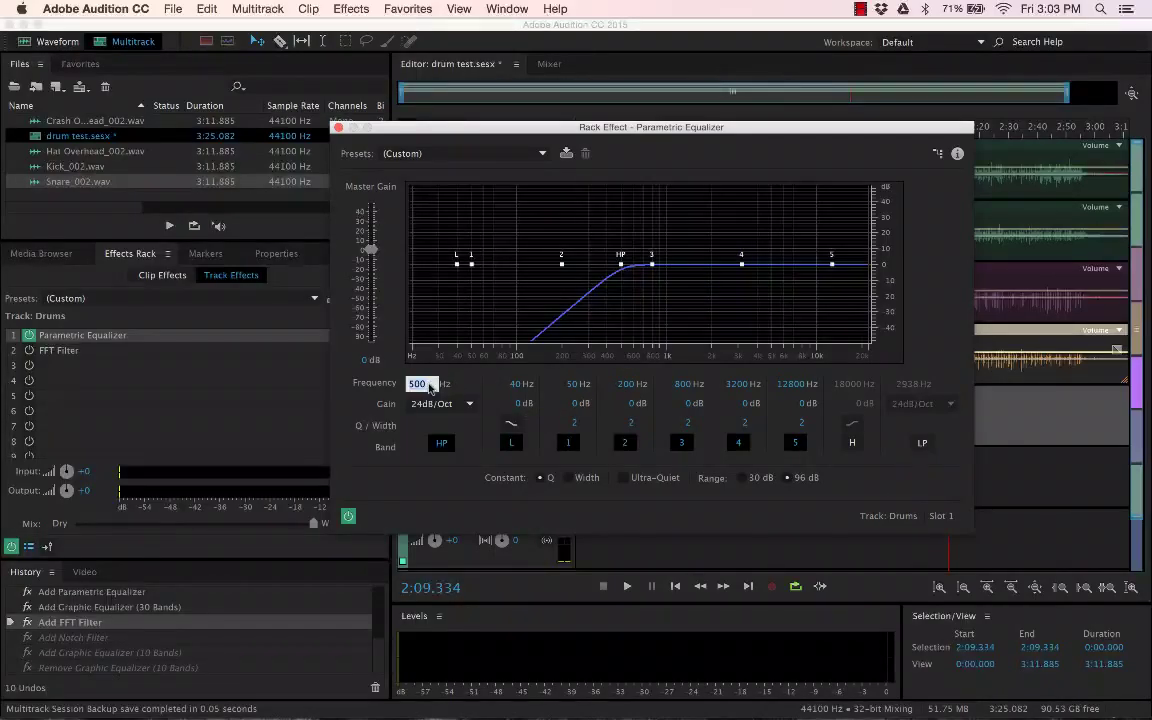
type("1000")
key("Return")
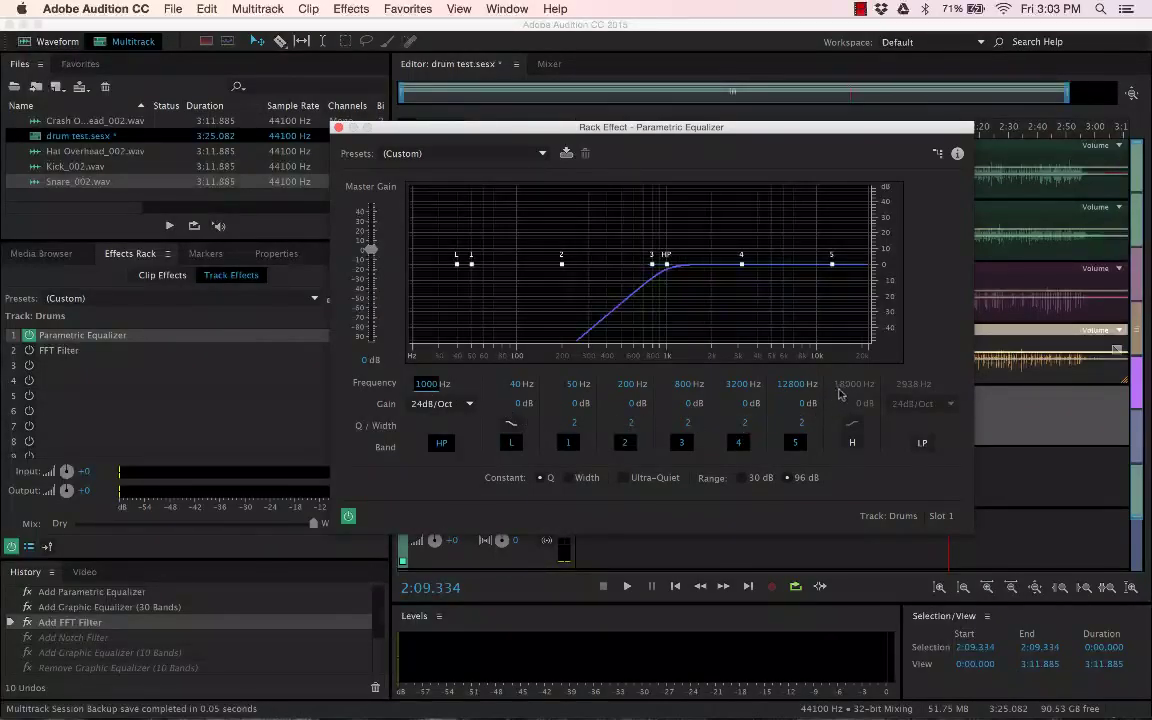
left_click(922, 442)
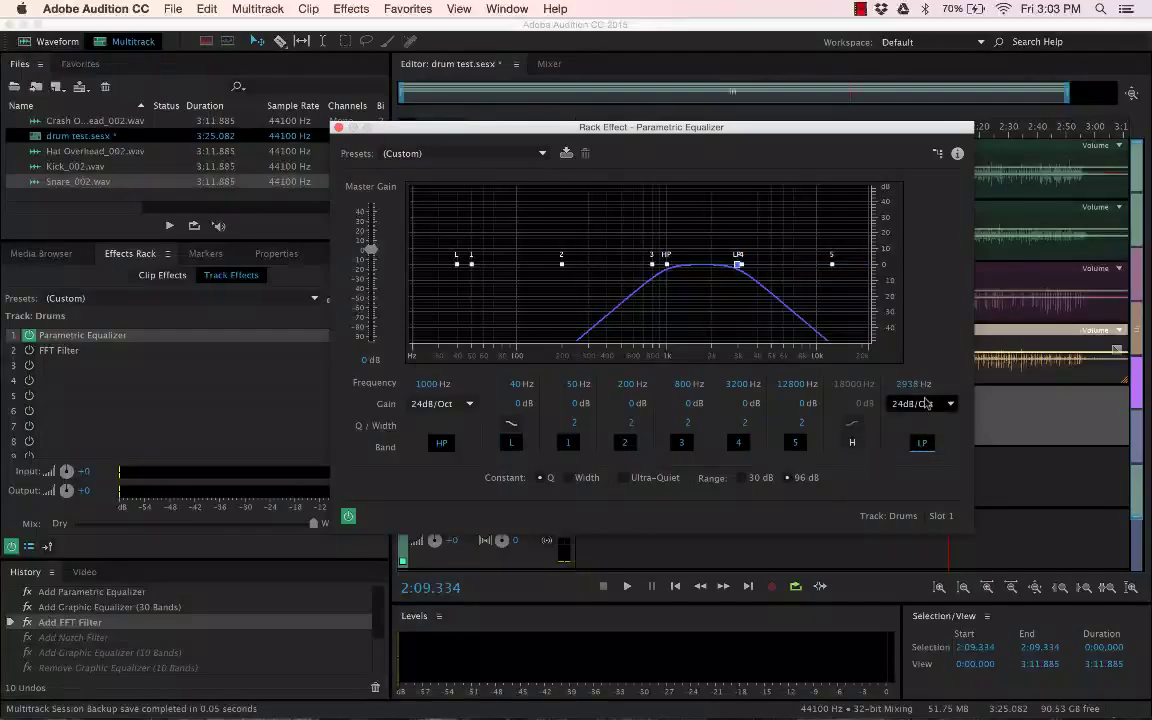
left_click(906, 384)
type("4000")
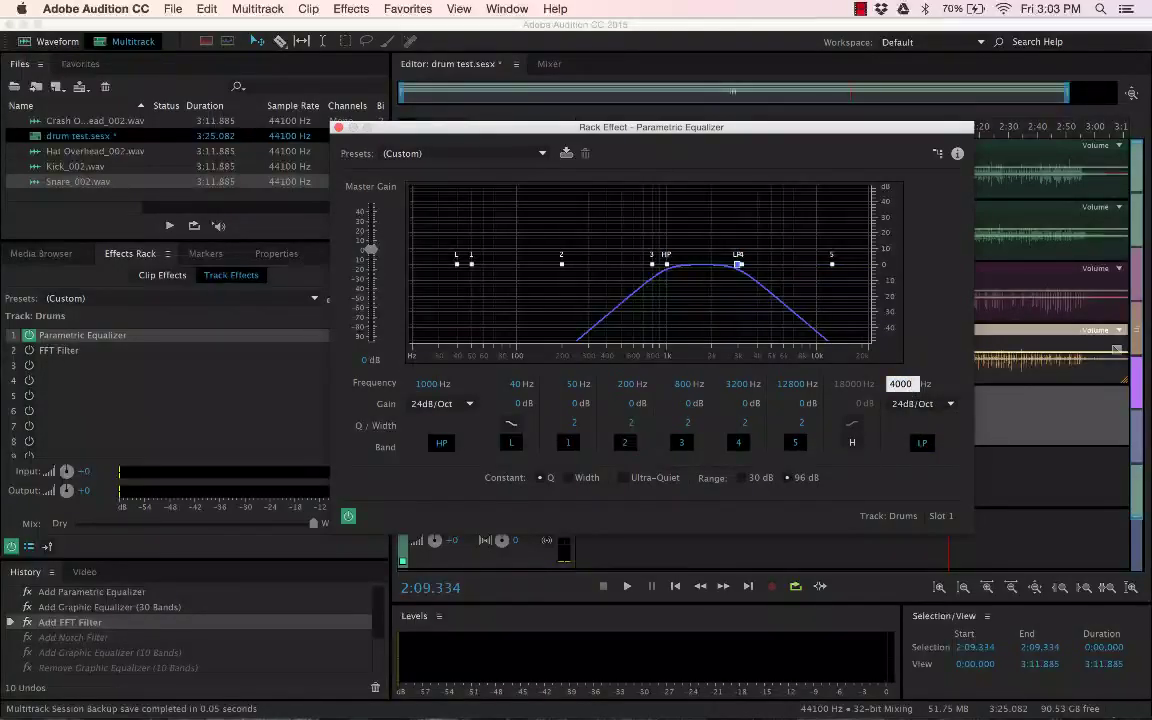
key("Return")
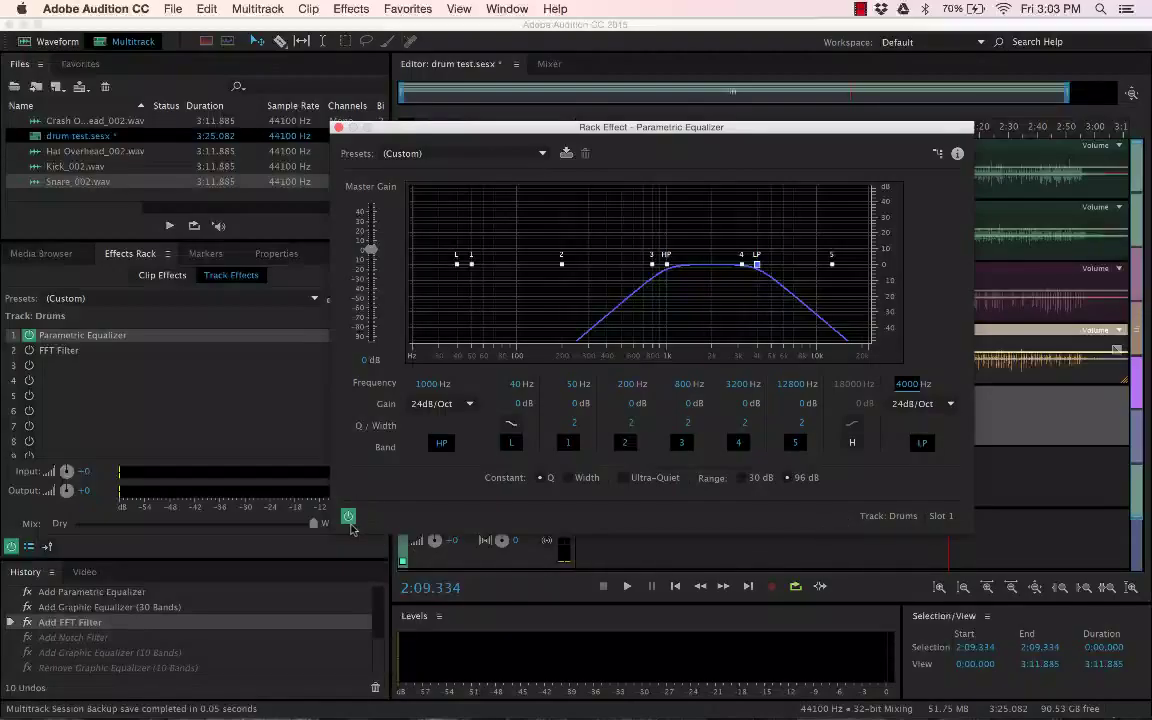
Step: Play the drums, toggle the EQ in and out to compare, stop, and close the equalizer
key("space")
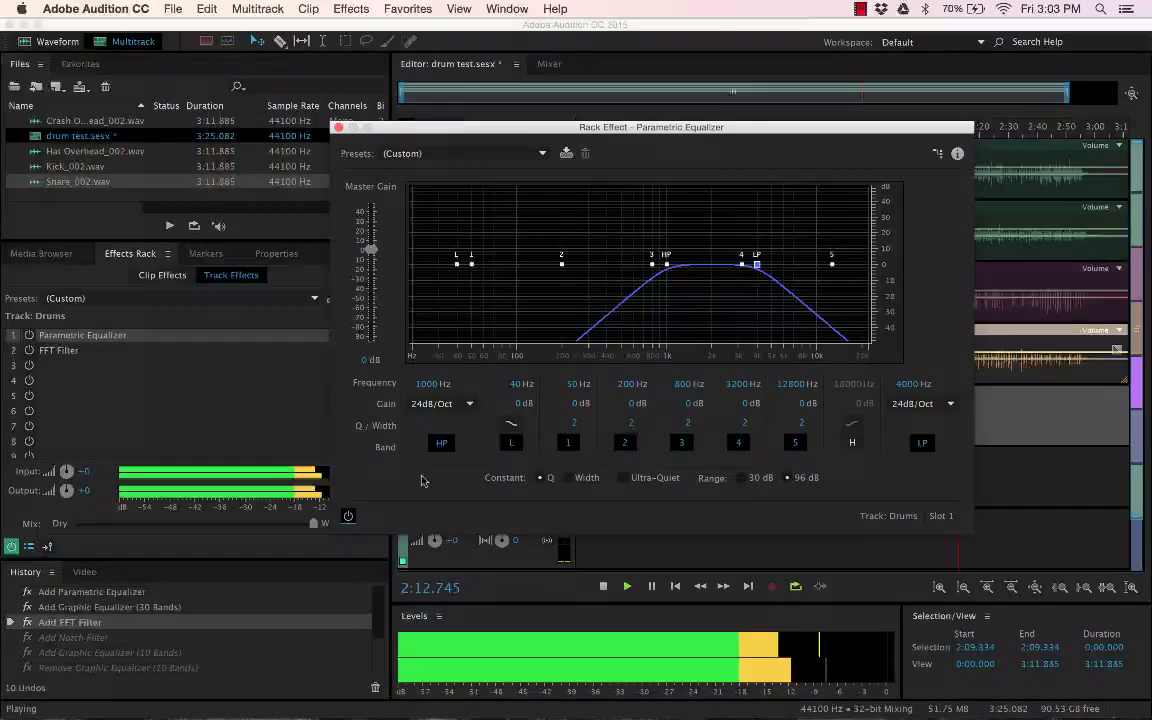
left_click(348, 516)
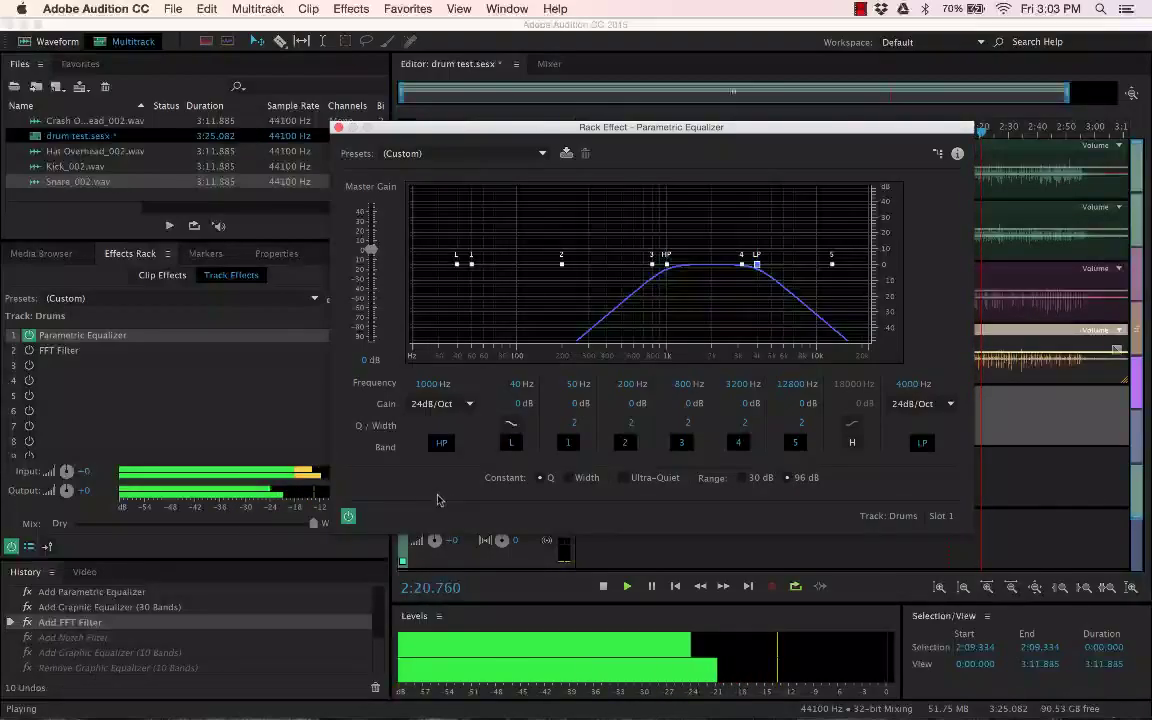
left_click(348, 516)
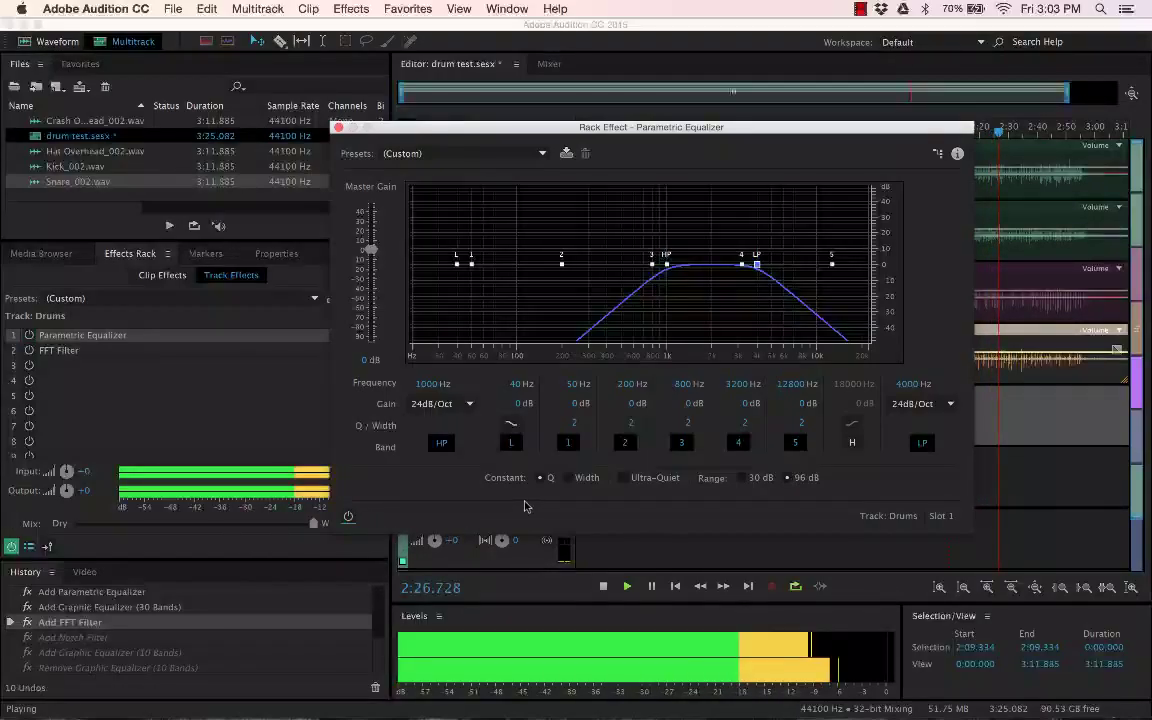
key("space")
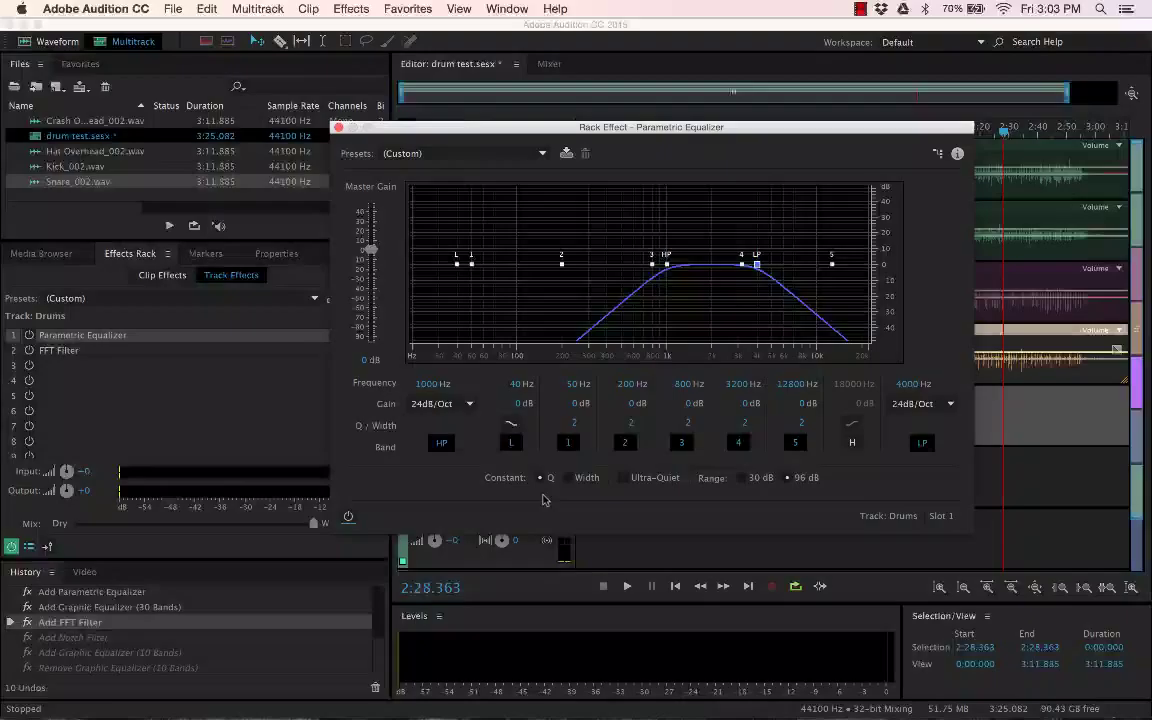
mouse_move(508, 705)
left_click(339, 128)
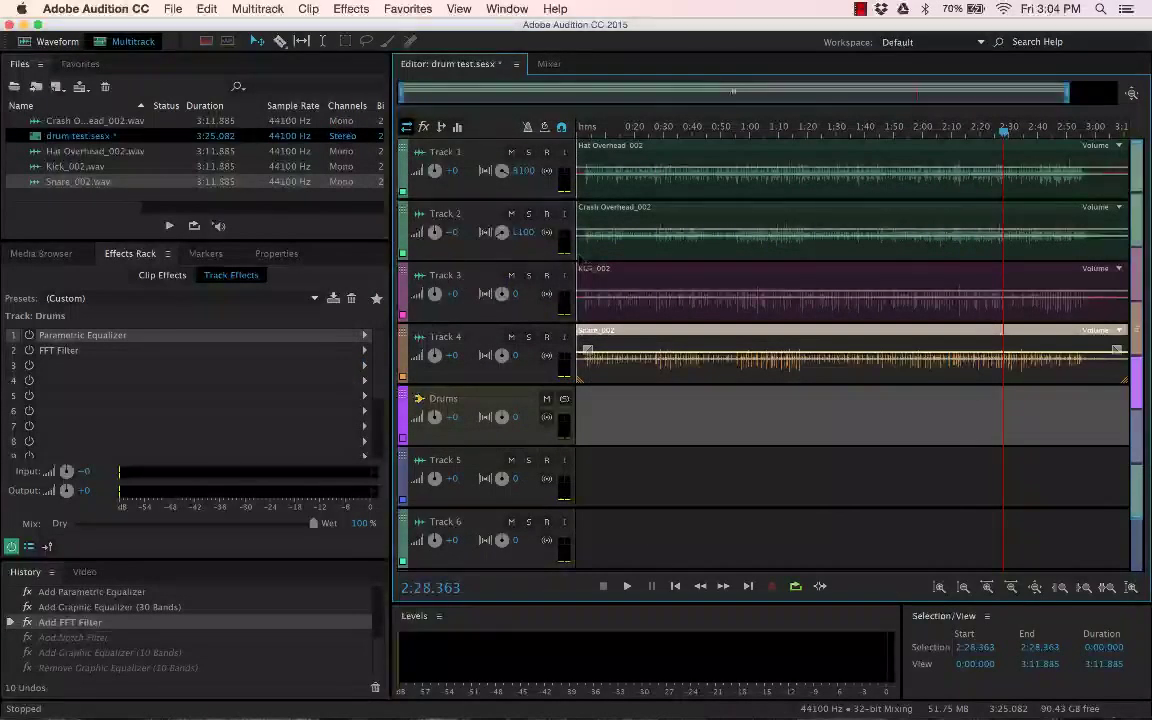
Step: With the playhead at 0:37.539, insert a fresh Default FFT Filter into the Drums rack's slot 2
left_click(686, 120)
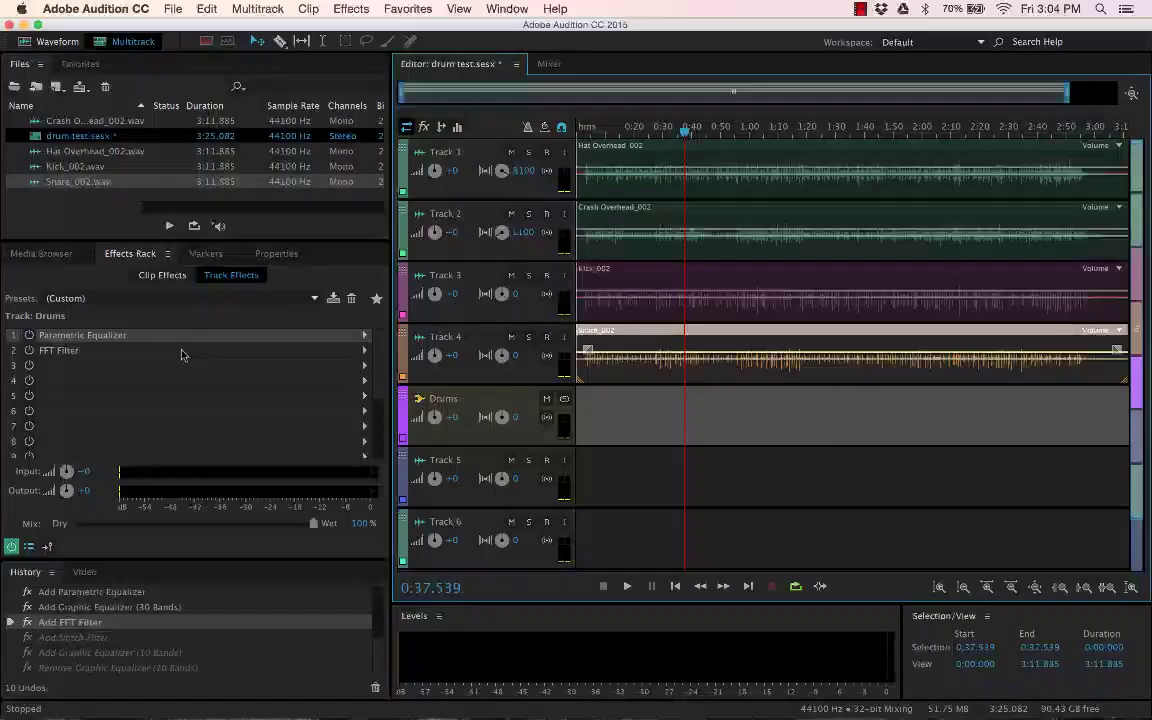
left_click(55, 354)
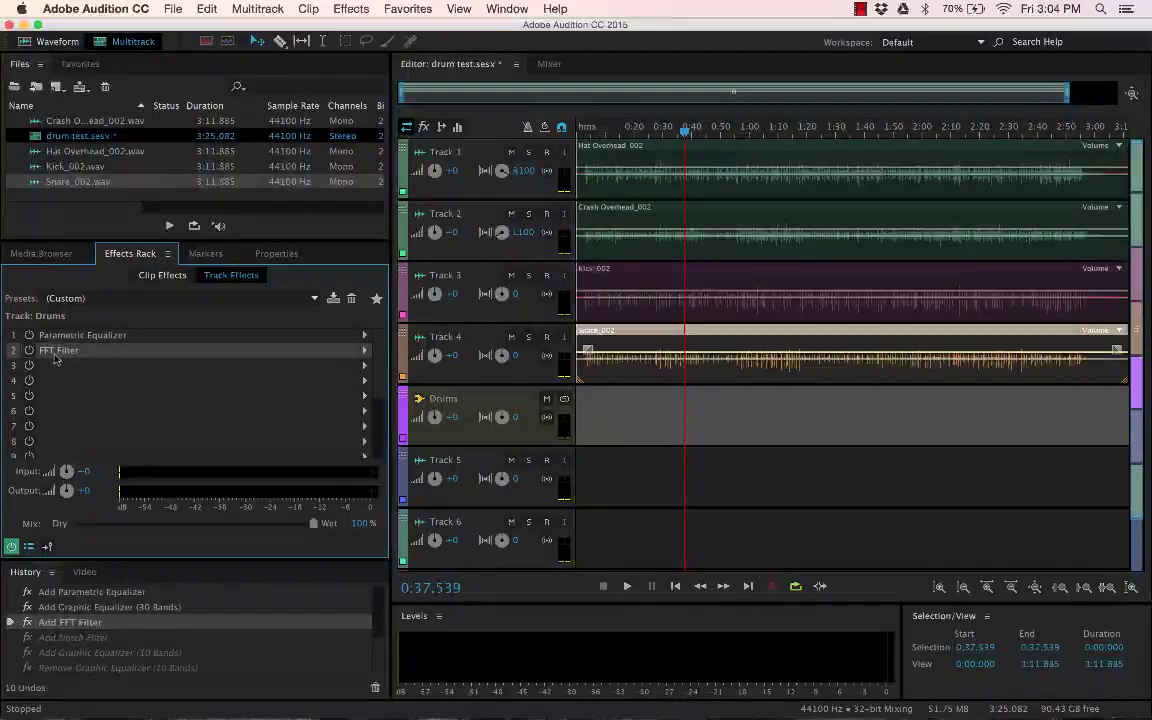
left_click(359, 354)
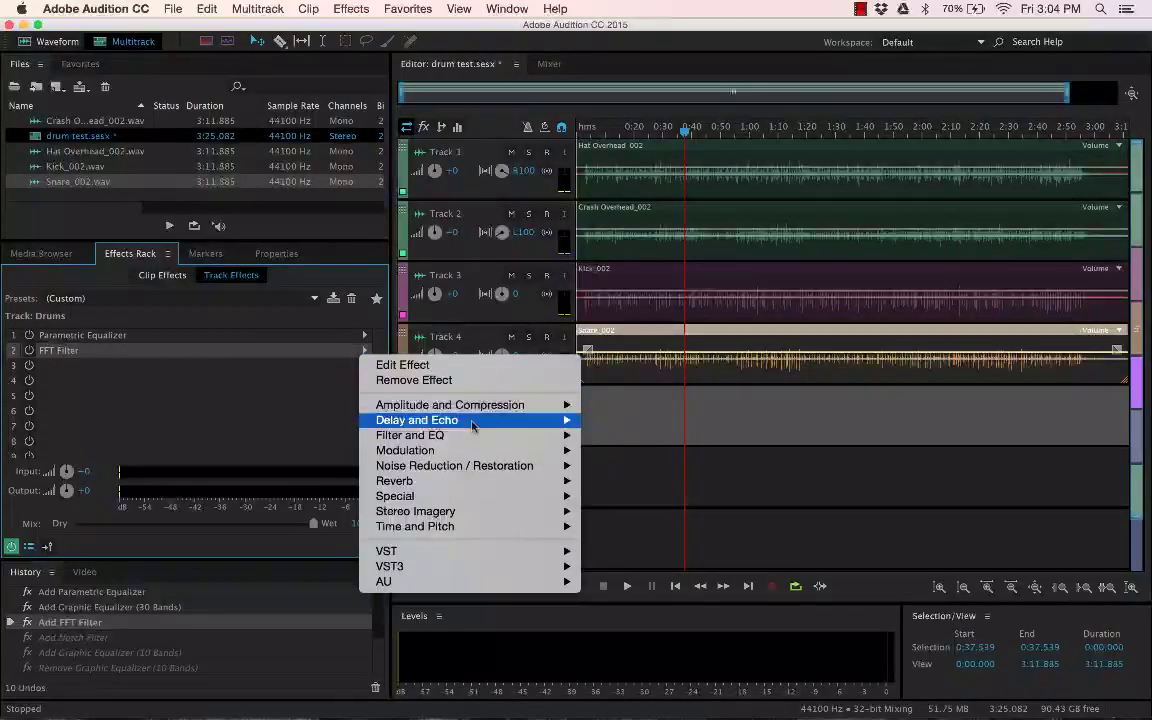
mouse_move(467, 465)
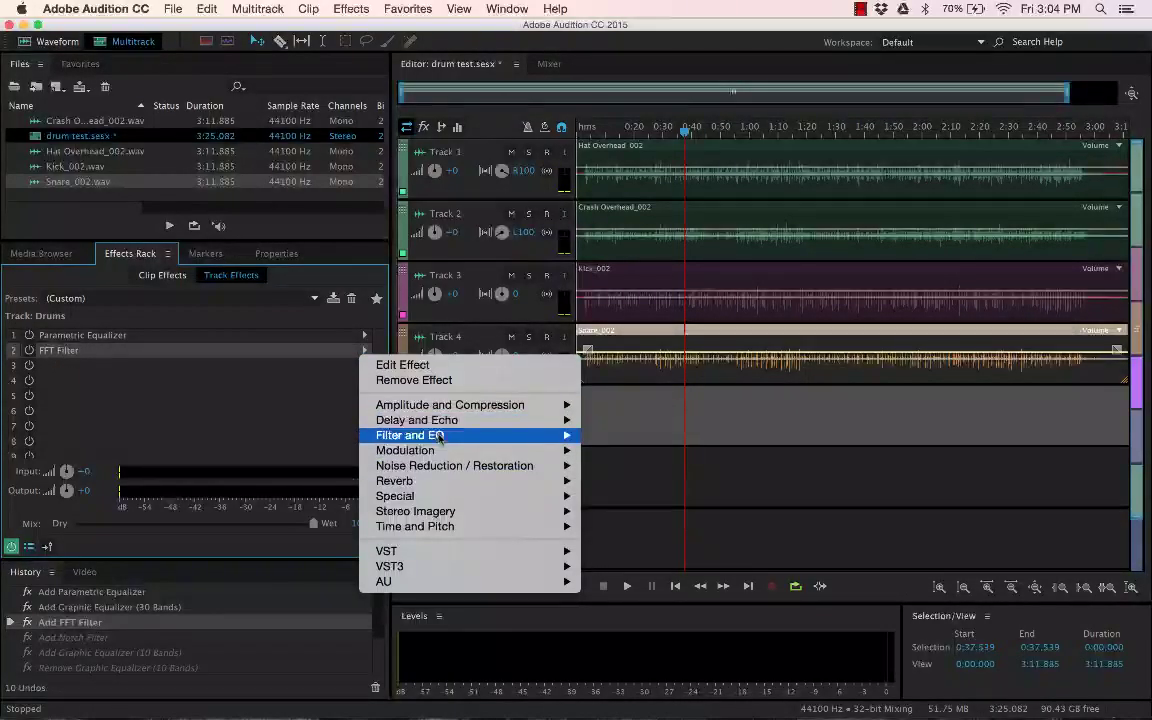
mouse_move(490, 435)
left_click(639, 440)
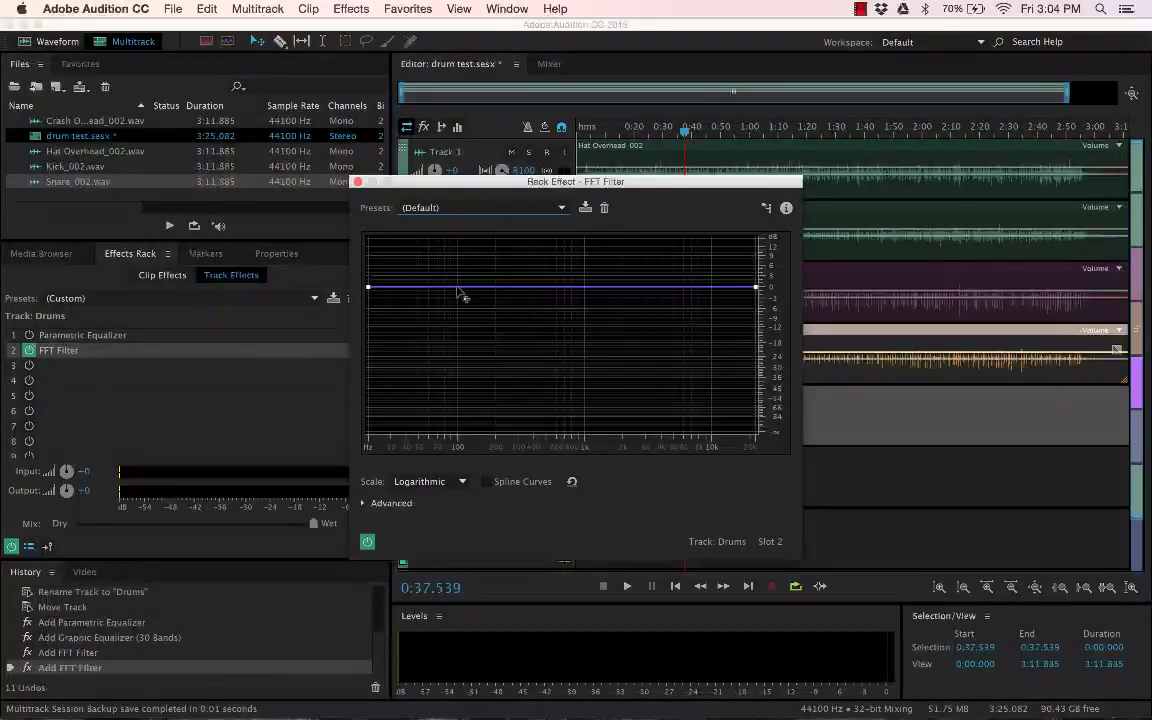
Step: Add FFT Filter points near 100 Hz, 500 Hz and 4 kHz for a low cut and high roll-off
left_click(457, 287)
left_click(541, 287)
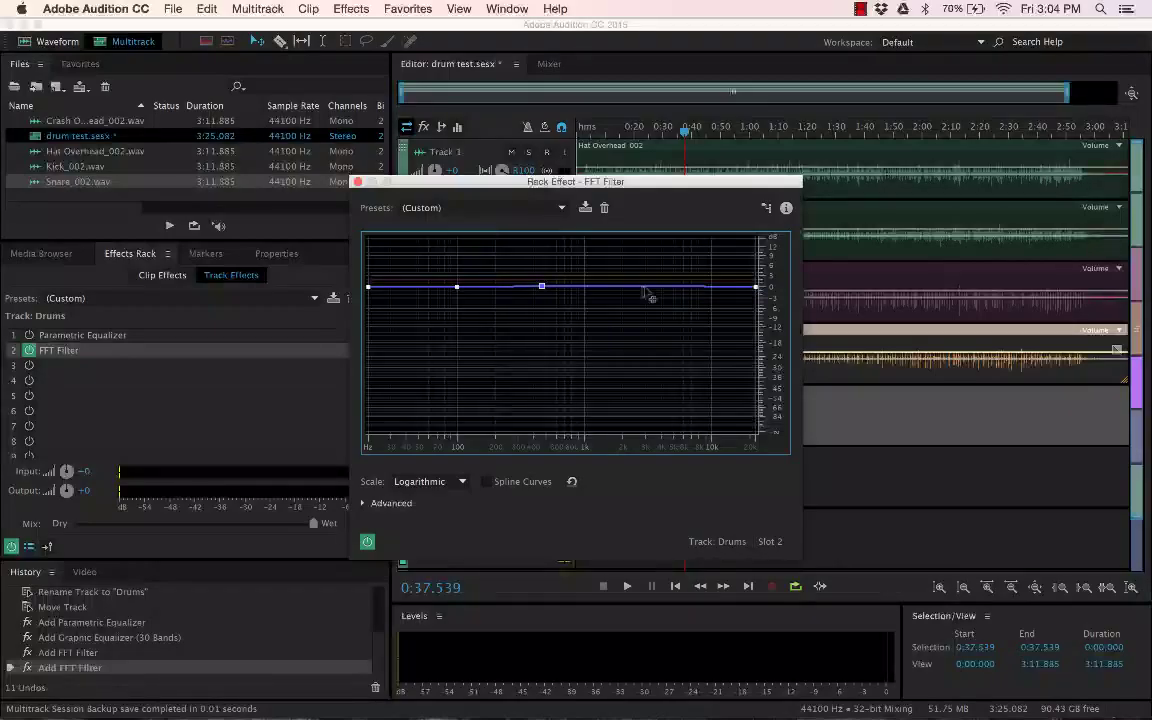
left_click(649, 287)
left_click_drag(756, 287, 756, 432)
left_click_drag(541, 287, 593, 325)
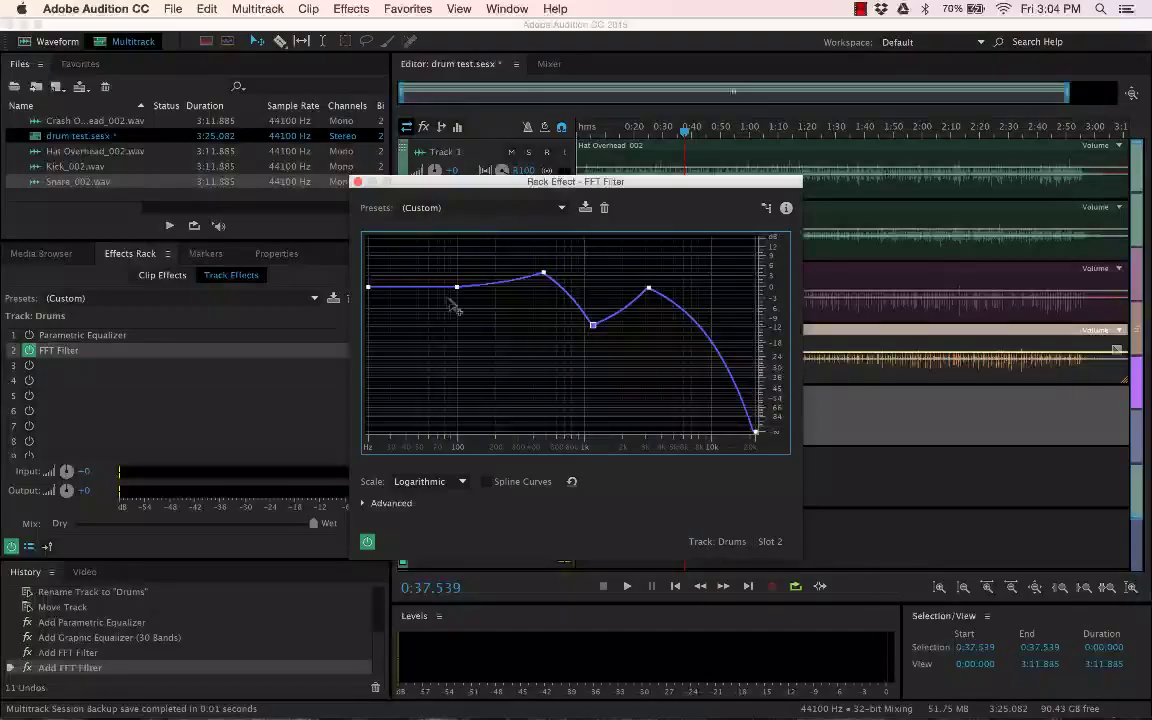
left_click_drag(457, 287, 456, 314)
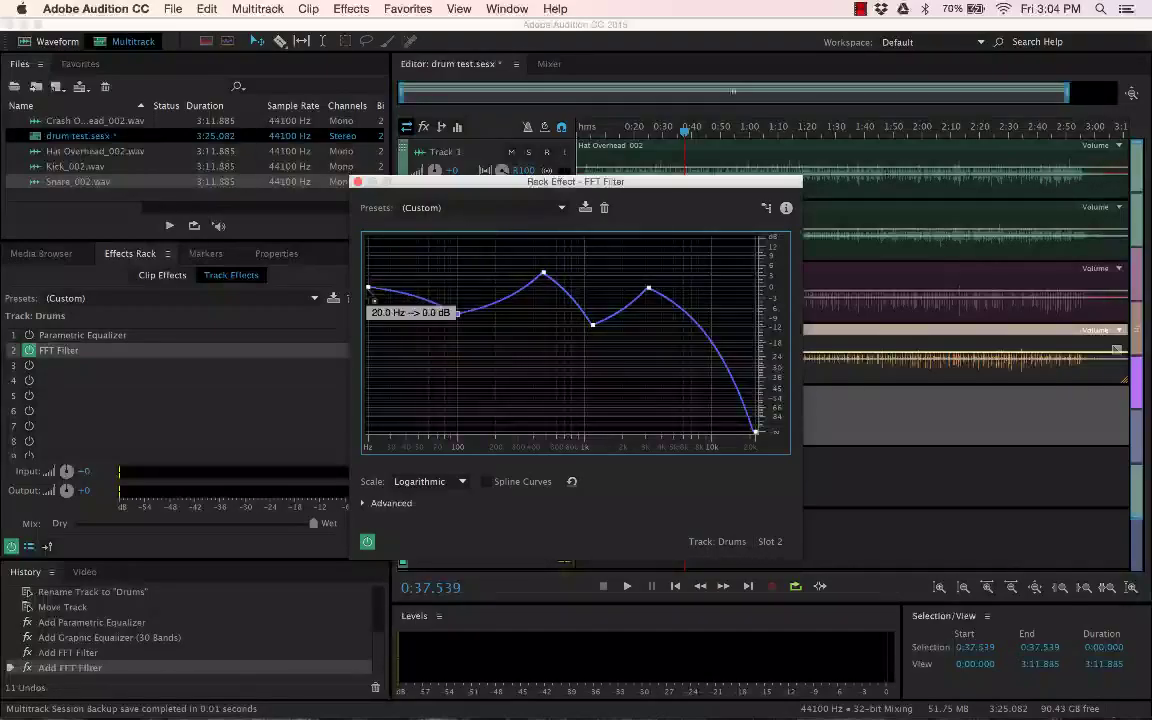
left_click_drag(369, 287, 368, 460)
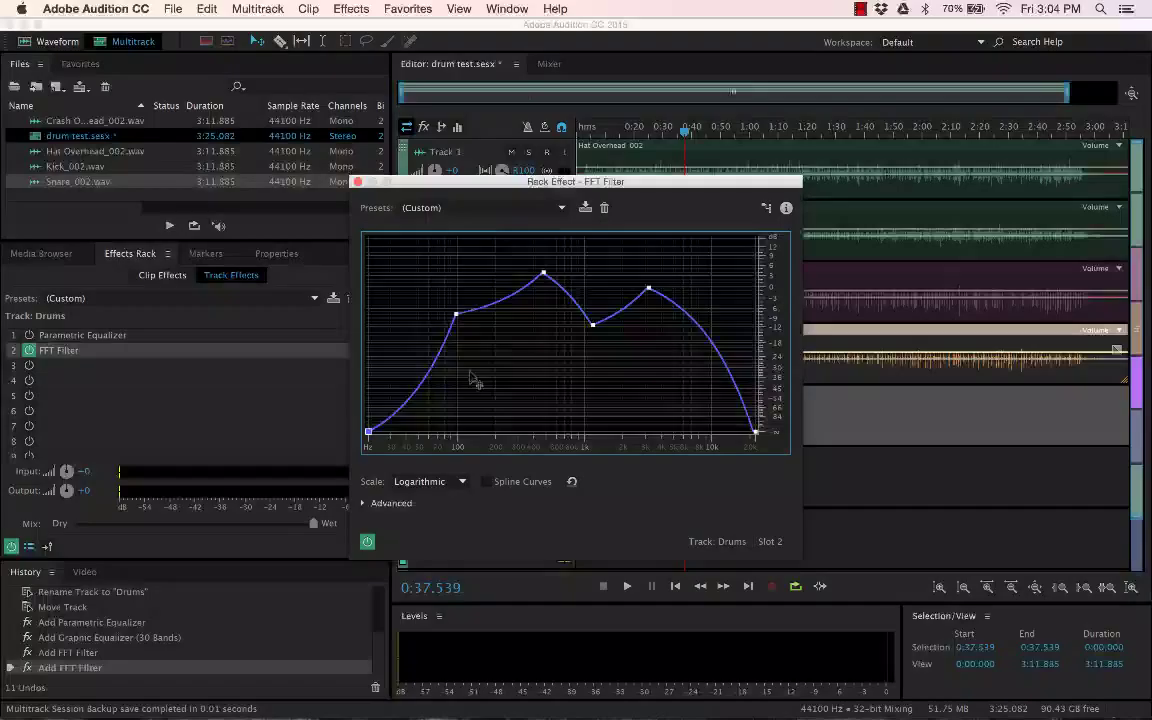
Step: While playing, refine points to -3 dB at 1.5 kHz, -6 dB at 475 Hz, and a +12 dB high peak
key("space")
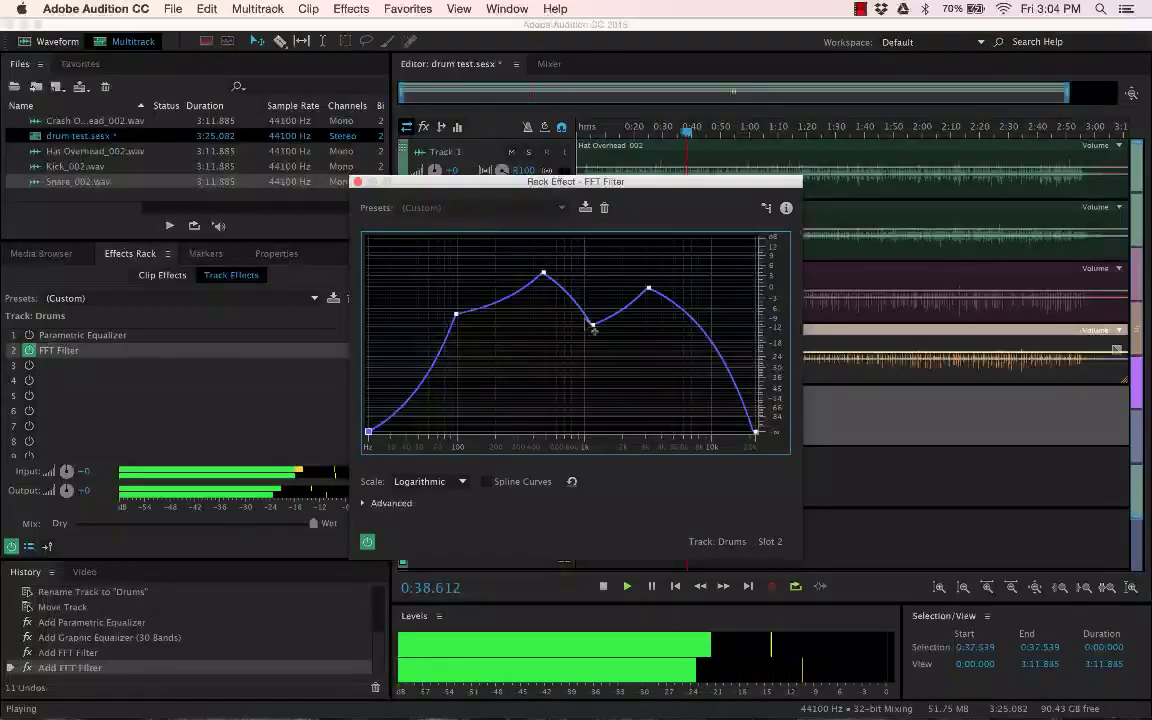
left_click_drag(593, 325, 612, 380)
left_click_drag(456, 314, 463, 424)
left_click_drag(543, 272, 583, 403)
left_click_drag(658, 298, 676, 265)
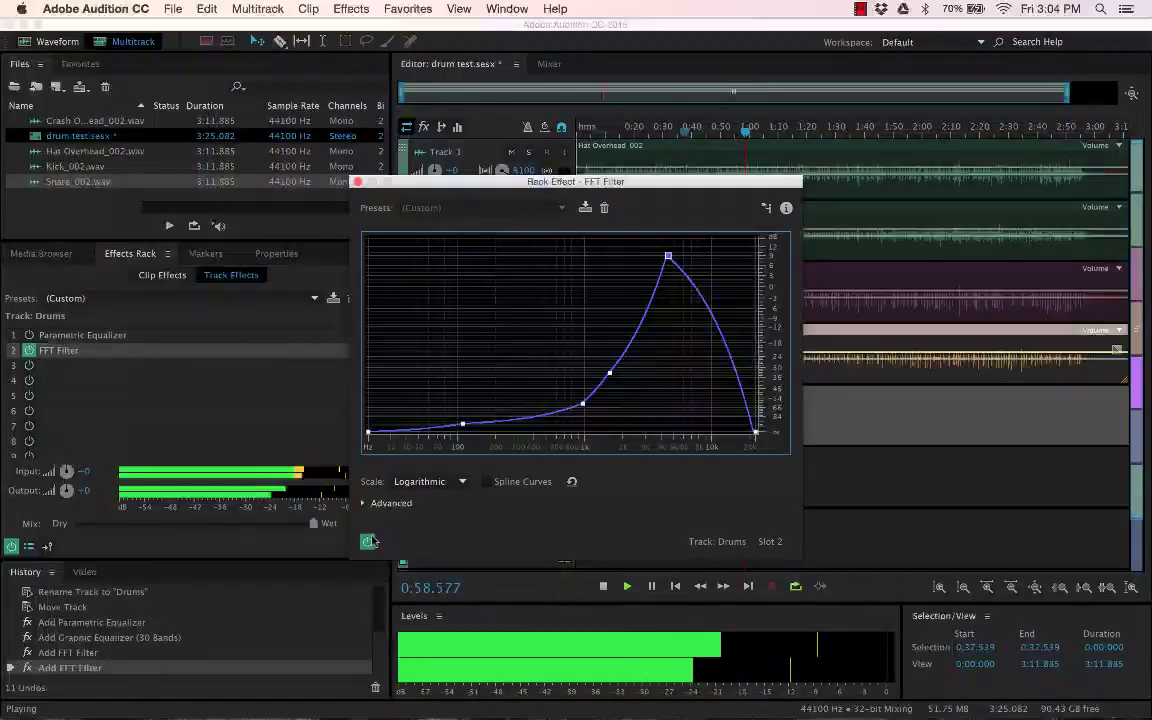
Step: Bypass the FFT Filter, stop playback, and close its editor
left_click(368, 545)
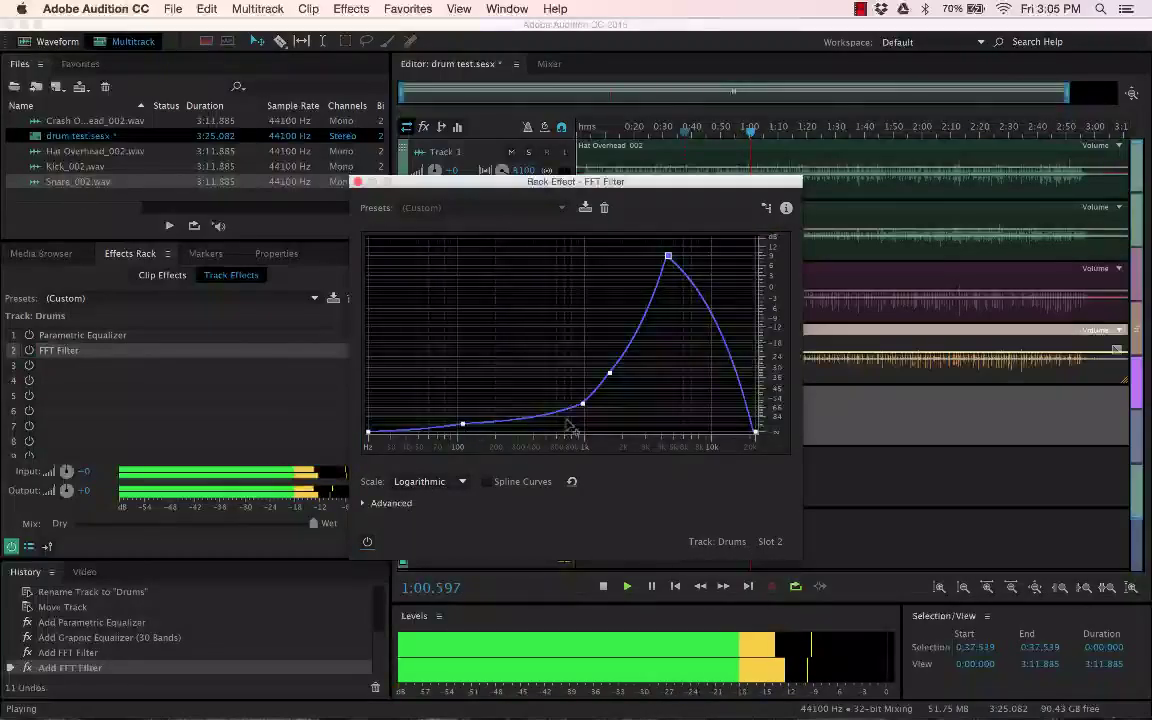
key("space")
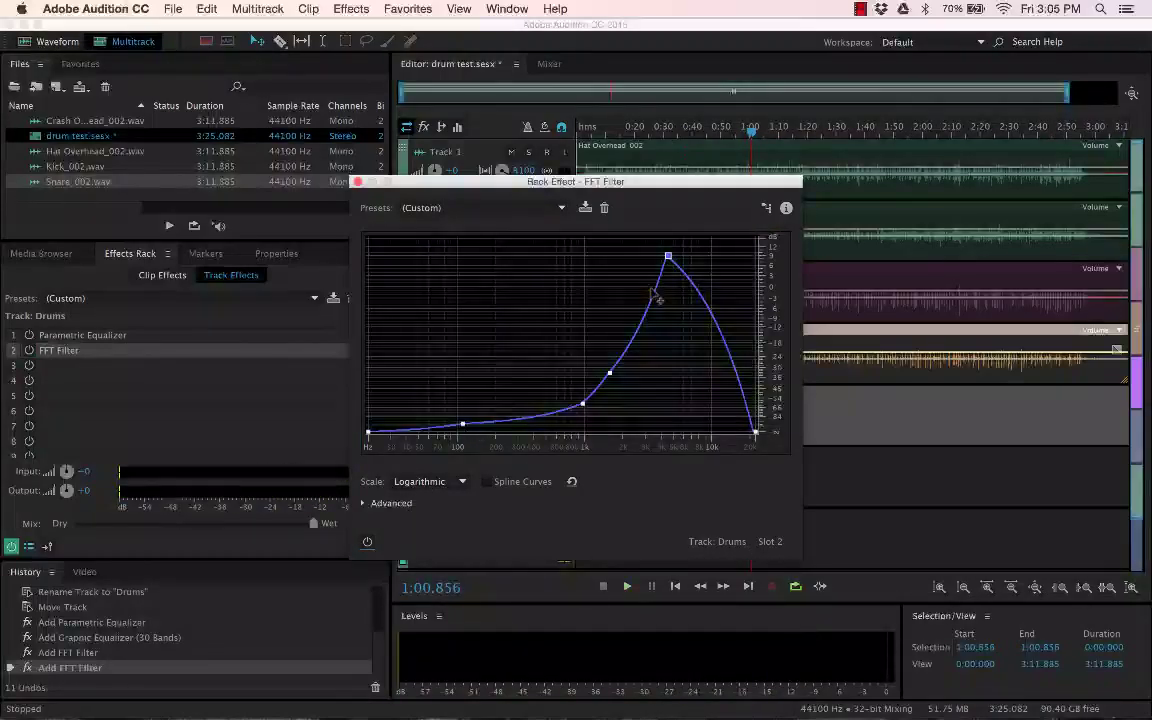
left_click(358, 183)
Step: Swap slot 2's FFT Filter for a Notch Filter from the Filter and EQ effects
left_click(364, 350)
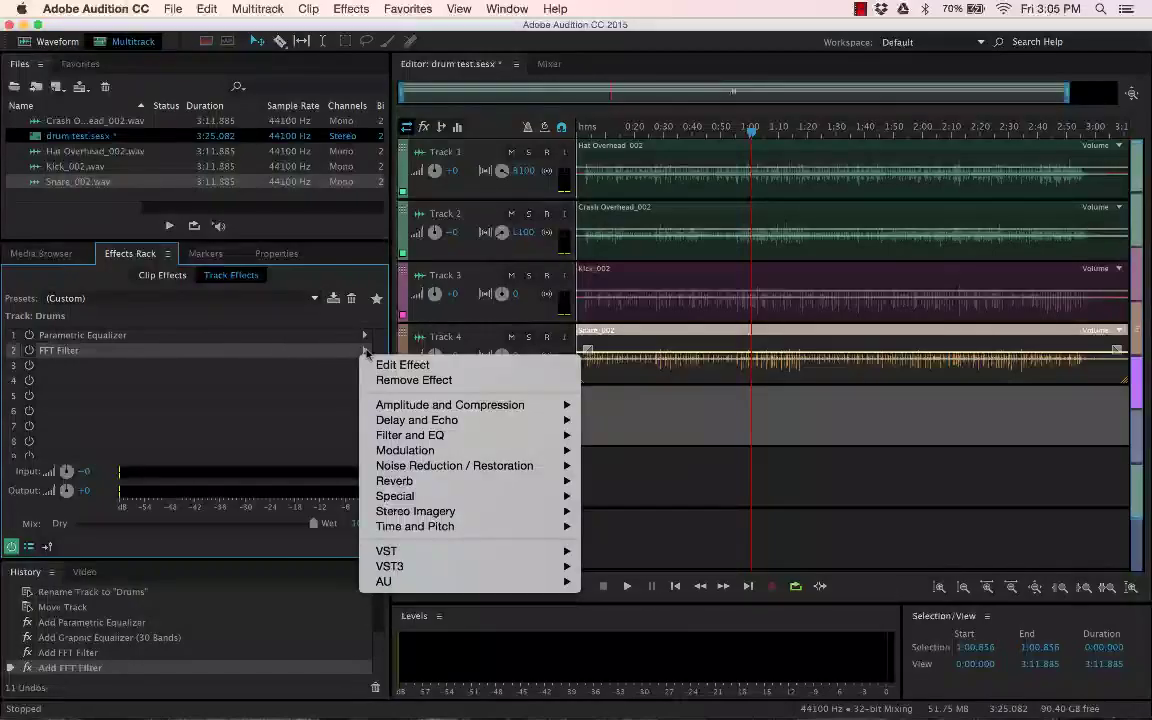
mouse_move(420, 435)
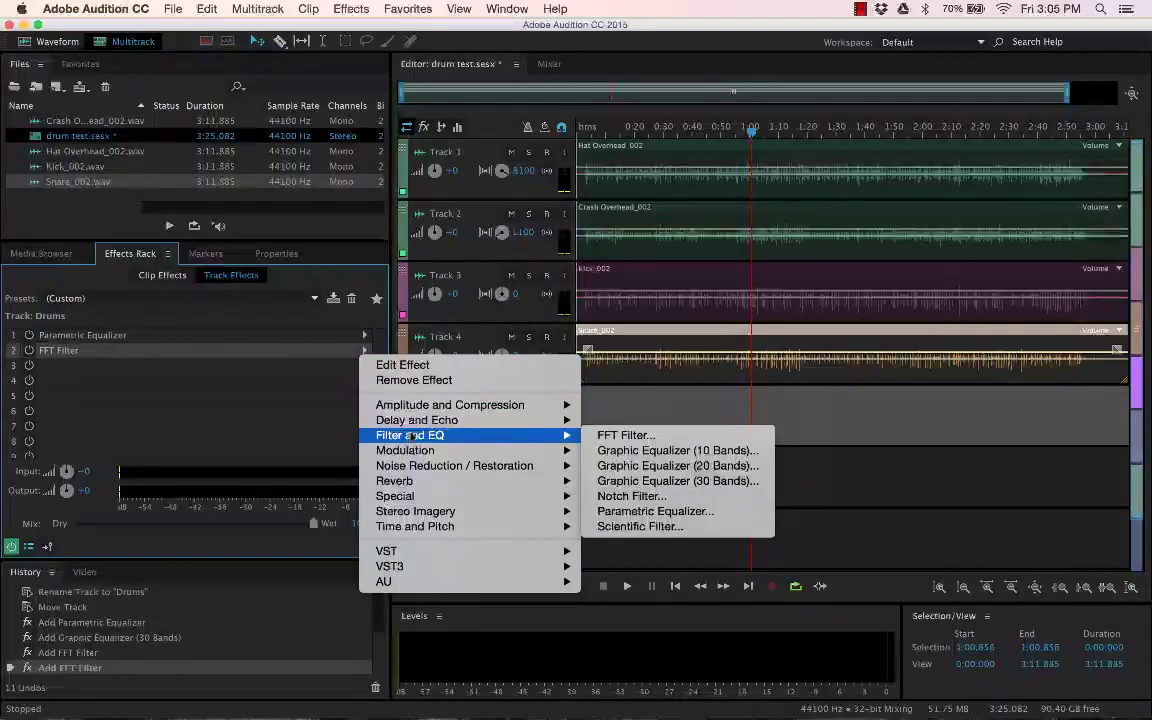
left_click(638, 497)
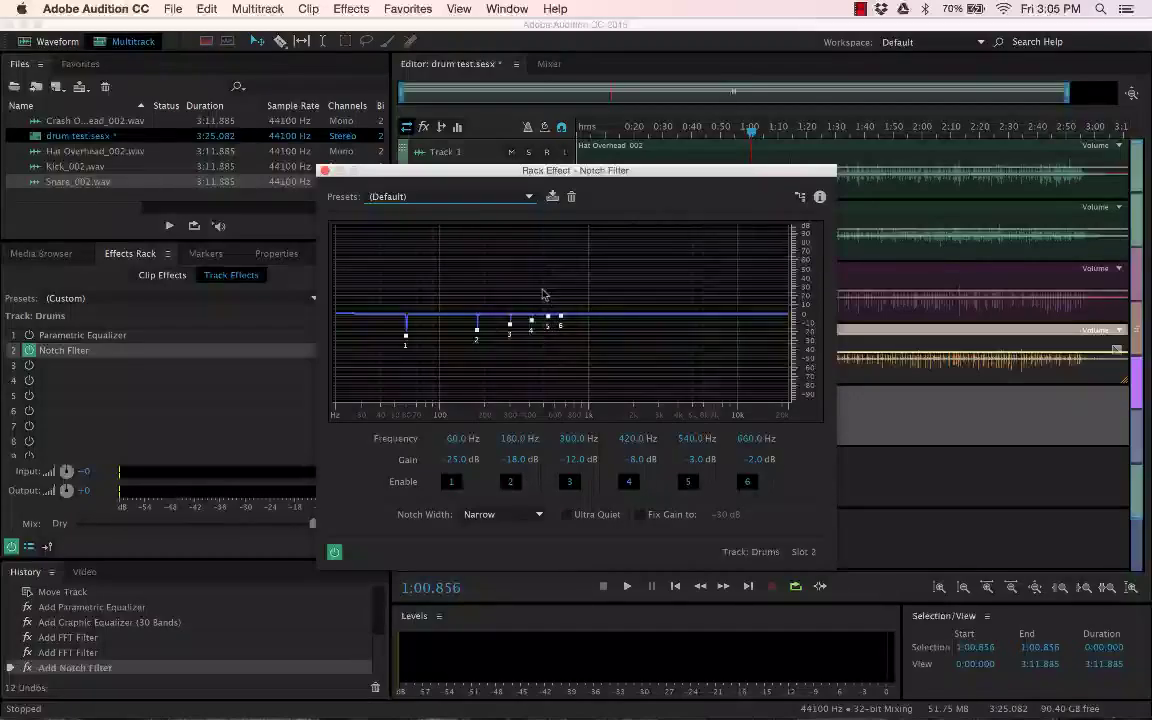
Step: Apply the Sibilance Softener (DeEsser) preset, notching 5800–6500 Hz, and return the playhead to 0:44.257
left_click_drag(655, 177, 651, 177)
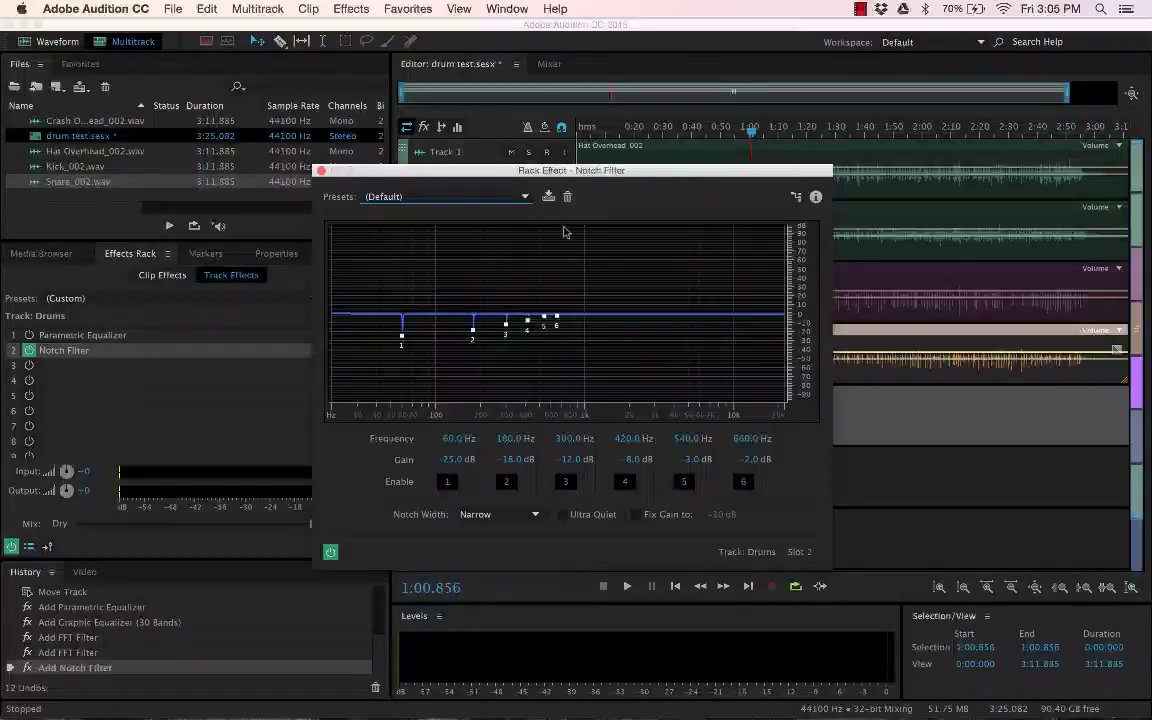
left_click(524, 196)
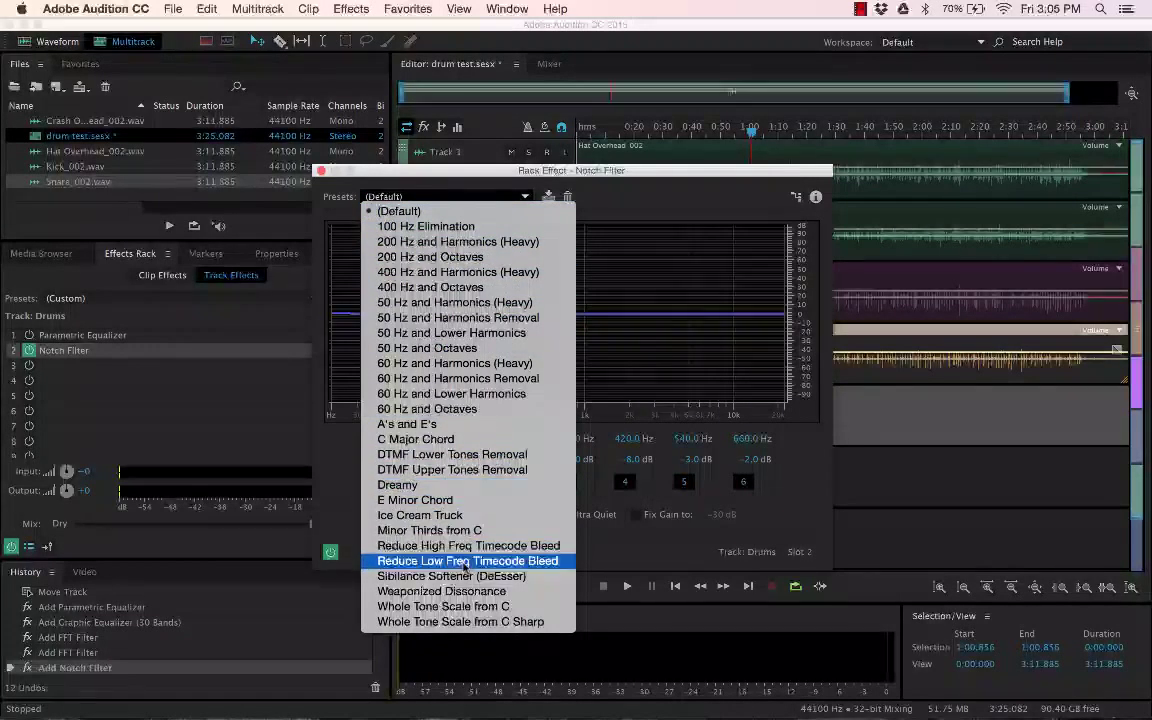
left_click(436, 577)
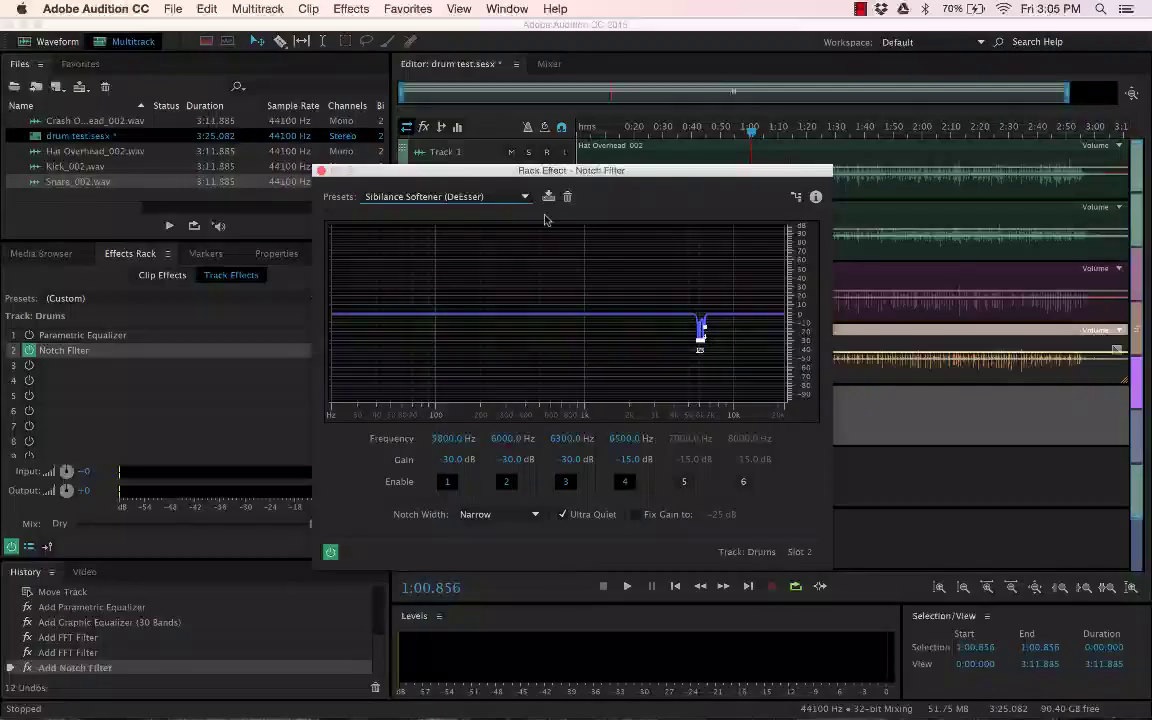
left_click(703, 132)
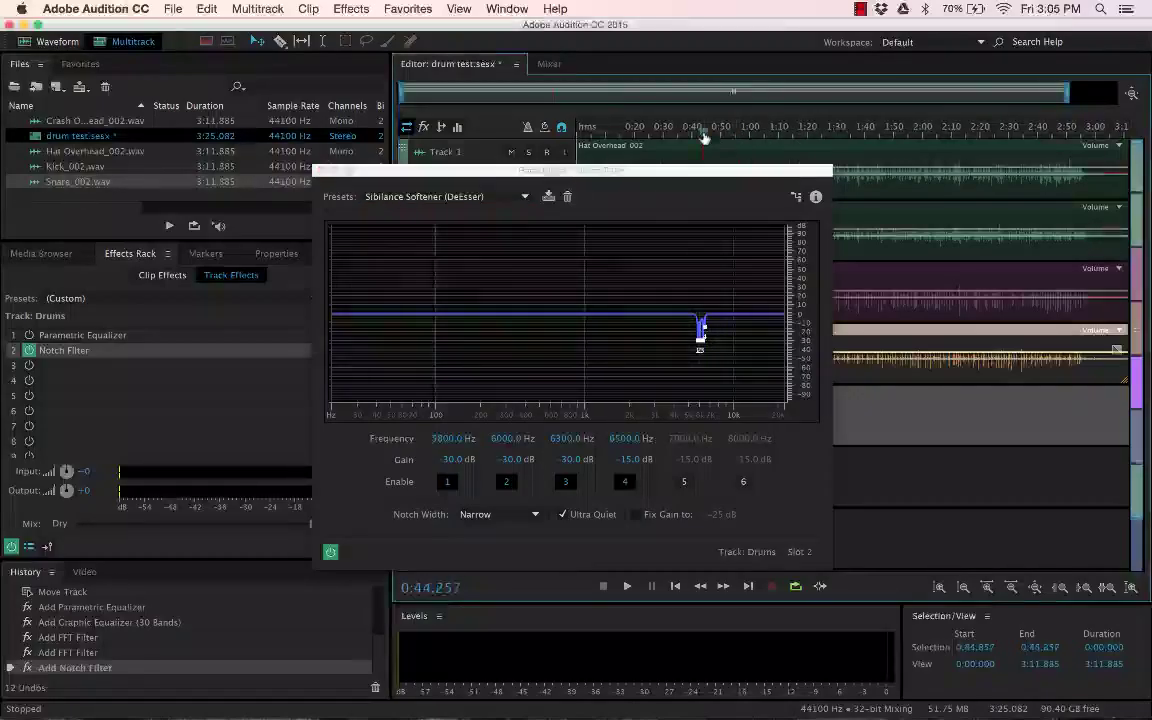
left_click(472, 199)
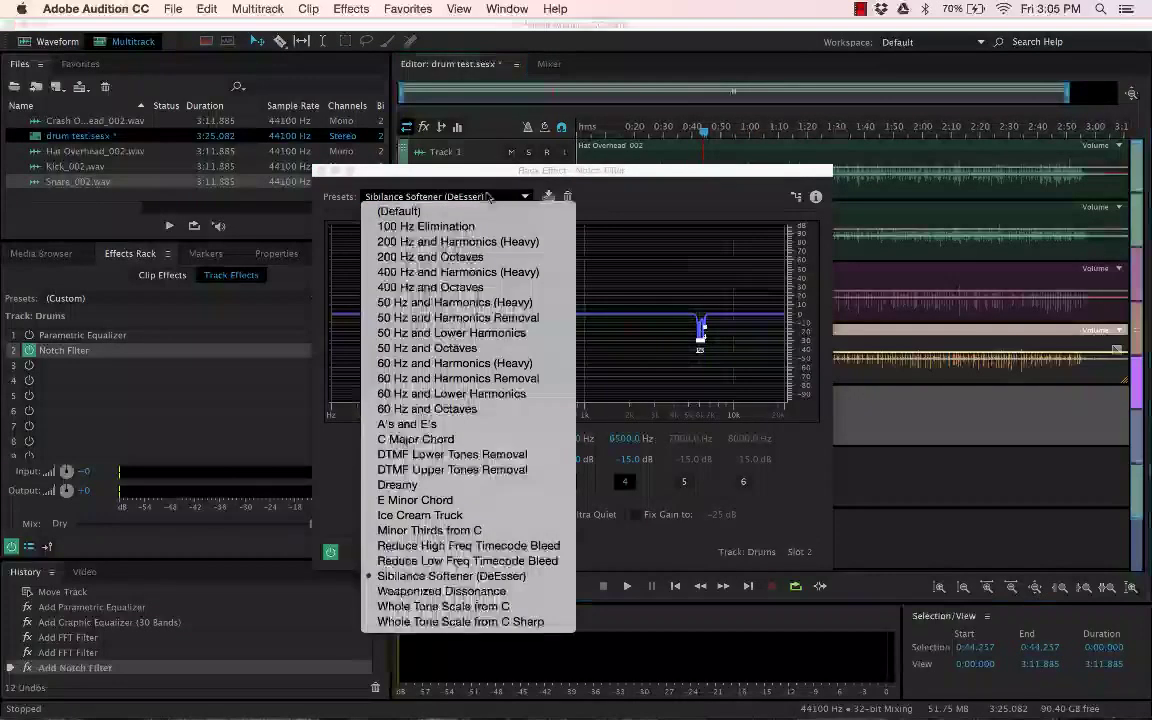
Step: Switch the Notch Filter to C Major Chord (130.8–784.0 Hz, 24 dB), enable it, and play
left_click(446, 441)
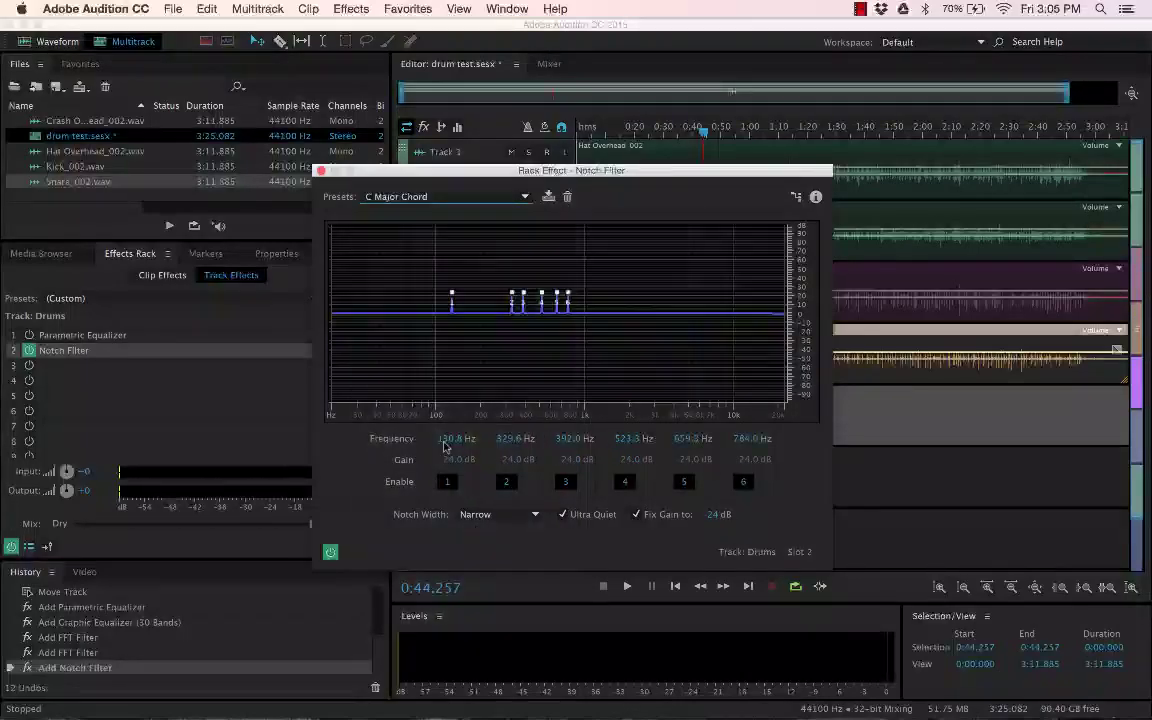
left_click(703, 140)
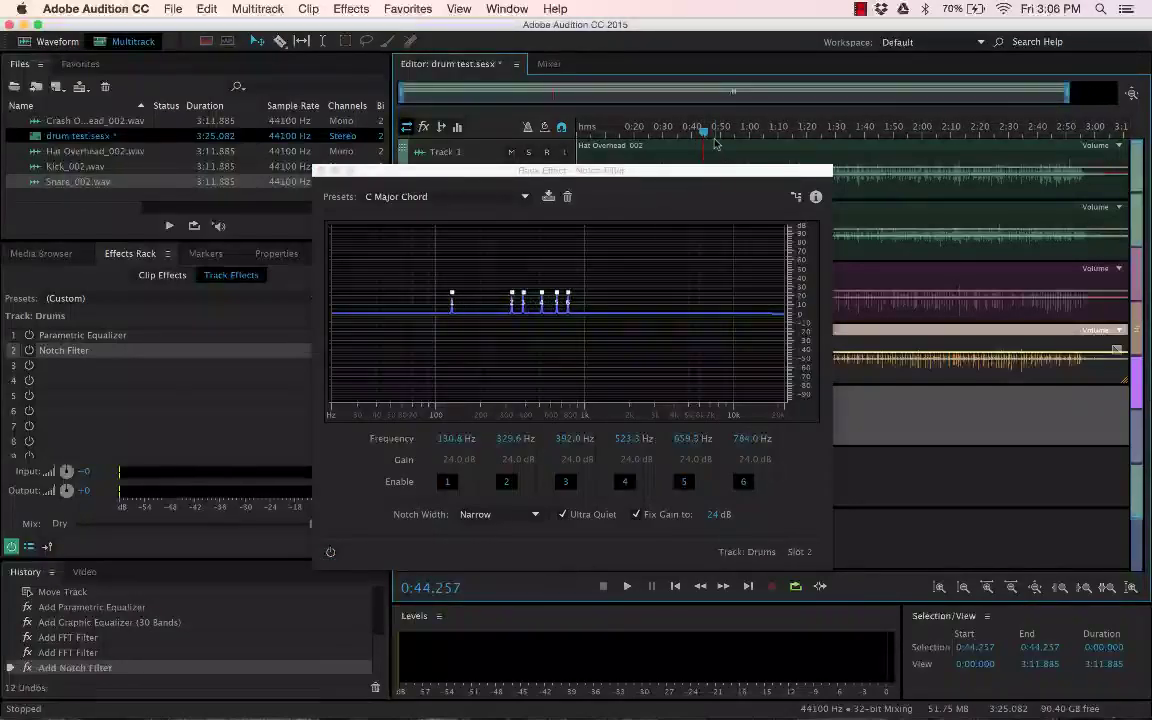
key("space")
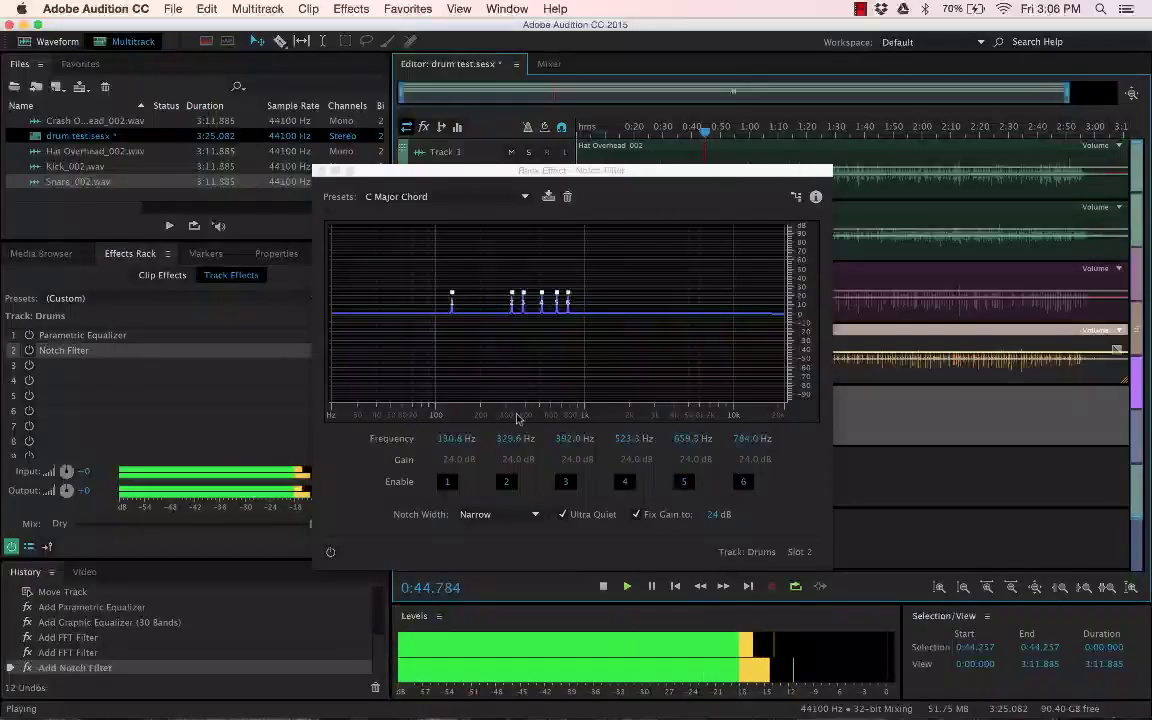
left_click(330, 552)
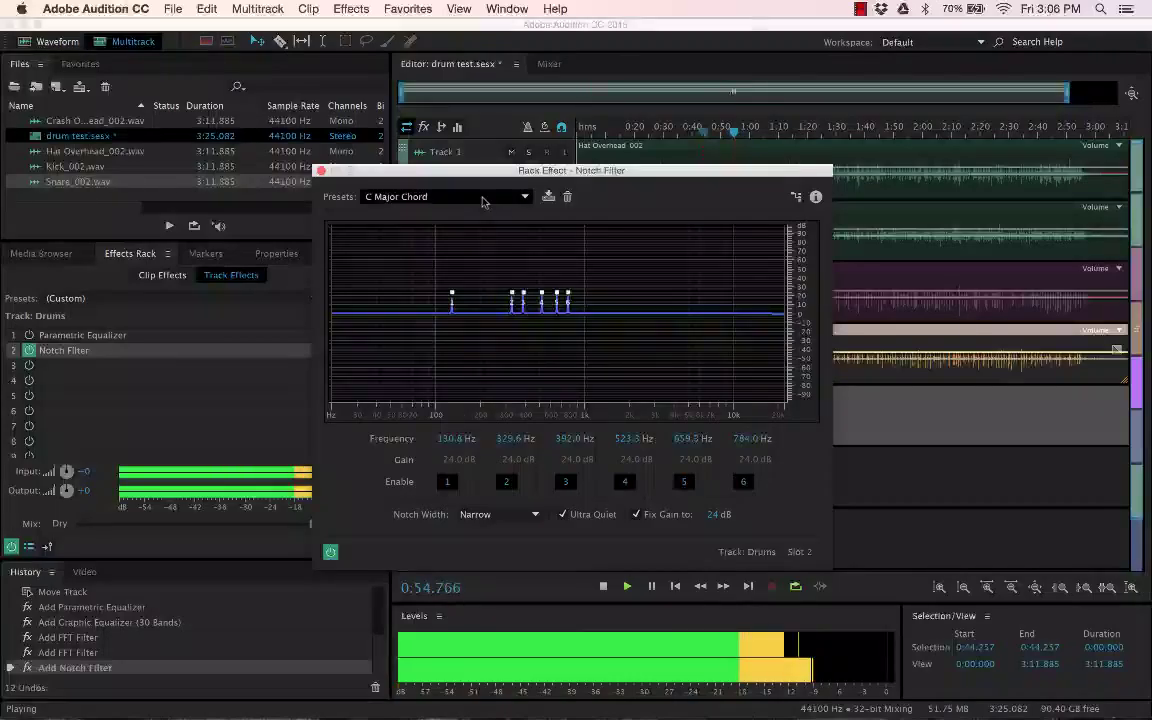
left_click(445, 196)
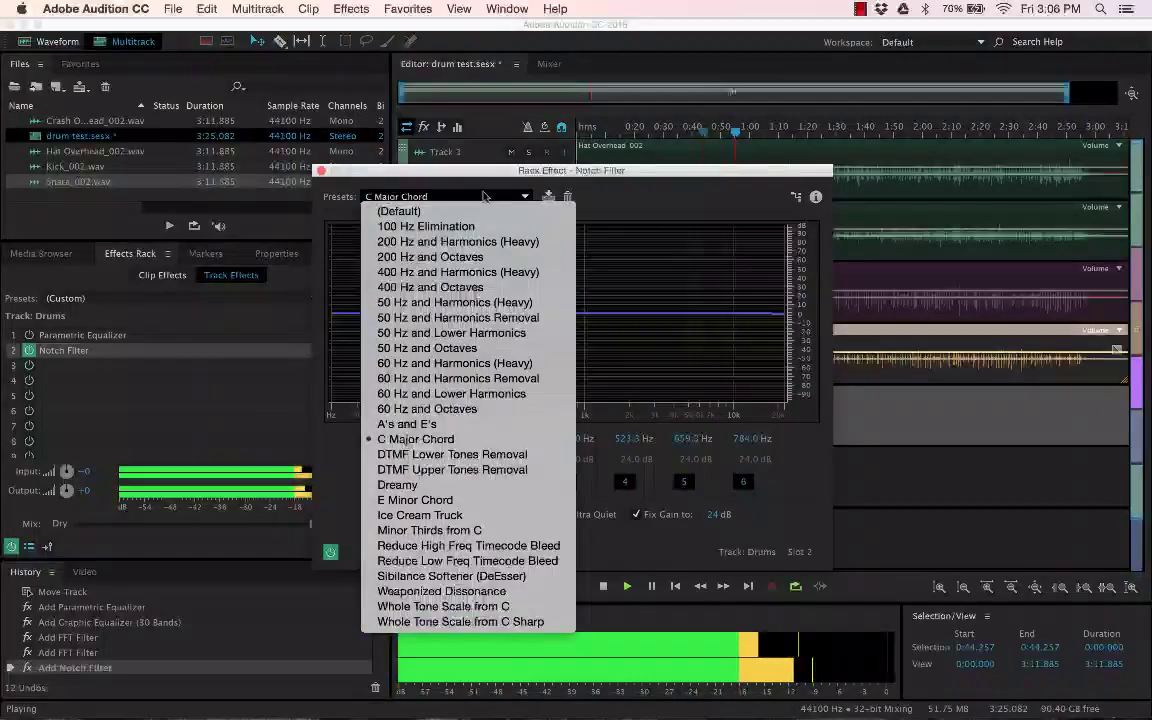
Step: Audition the E Minor Chord preset, toggling the Notch Filter bypass during playback to compare
left_click(430, 500)
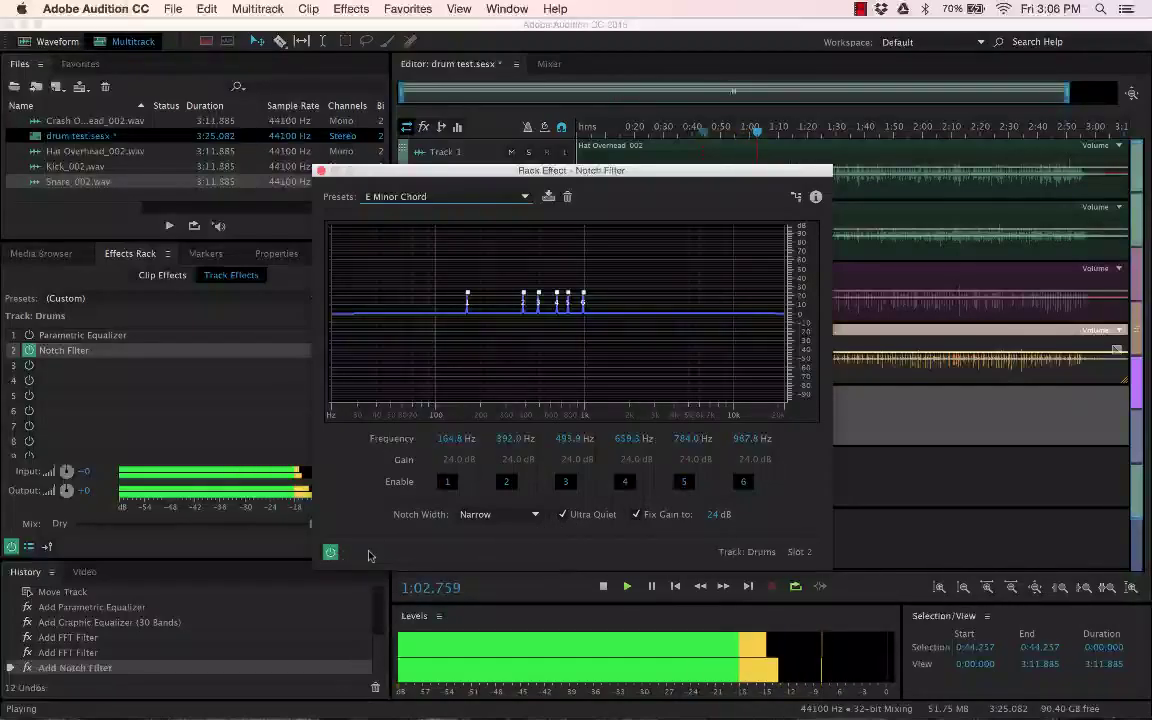
key("space")
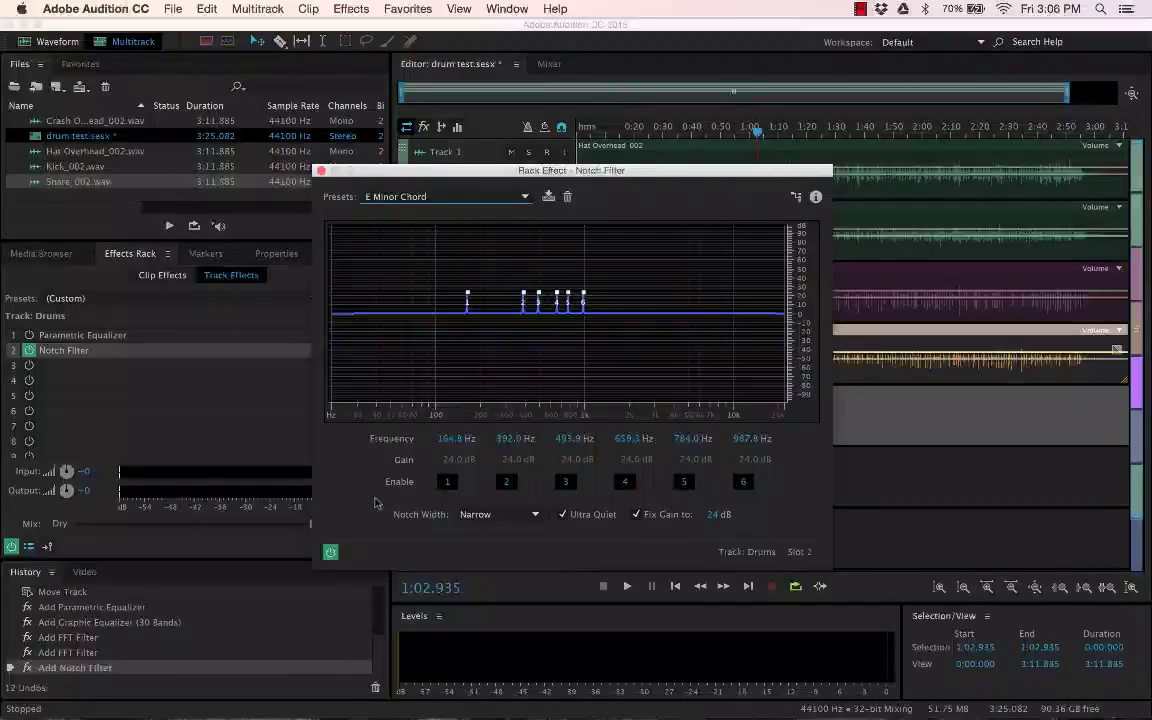
key("space")
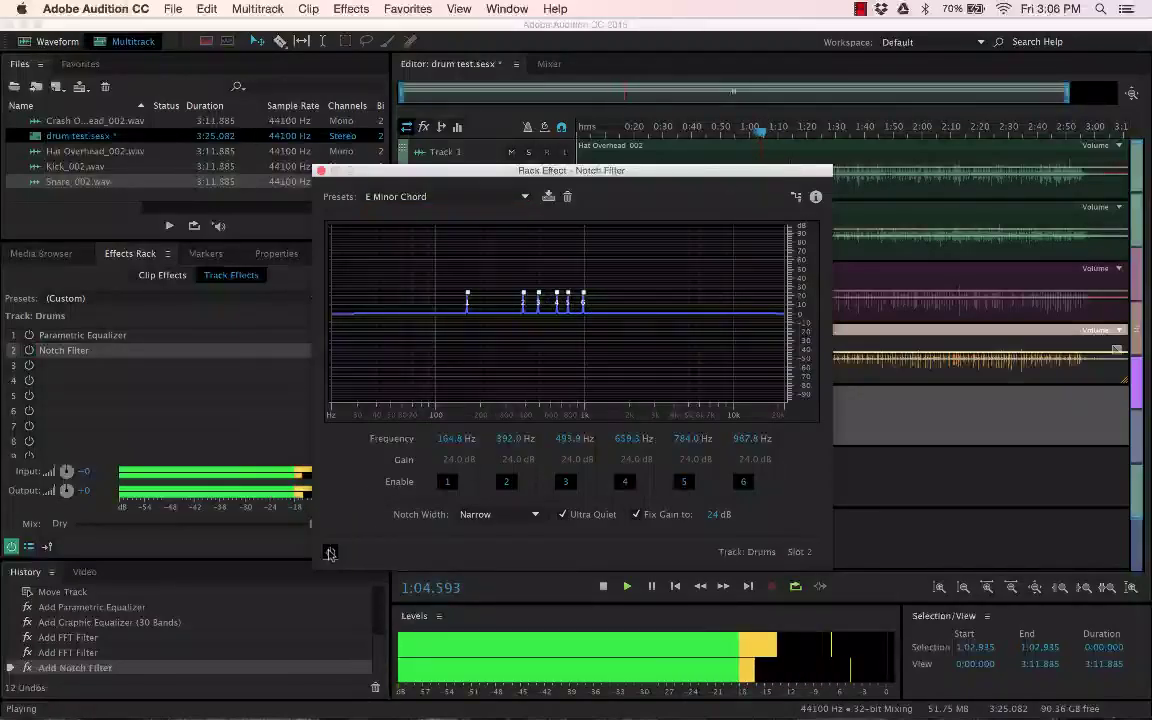
left_click(330, 553)
Step: Apply the Weaponized Dissonance preset with six 40 dB notches from 80 to 6000 Hz, then stop playback
left_click(440, 196)
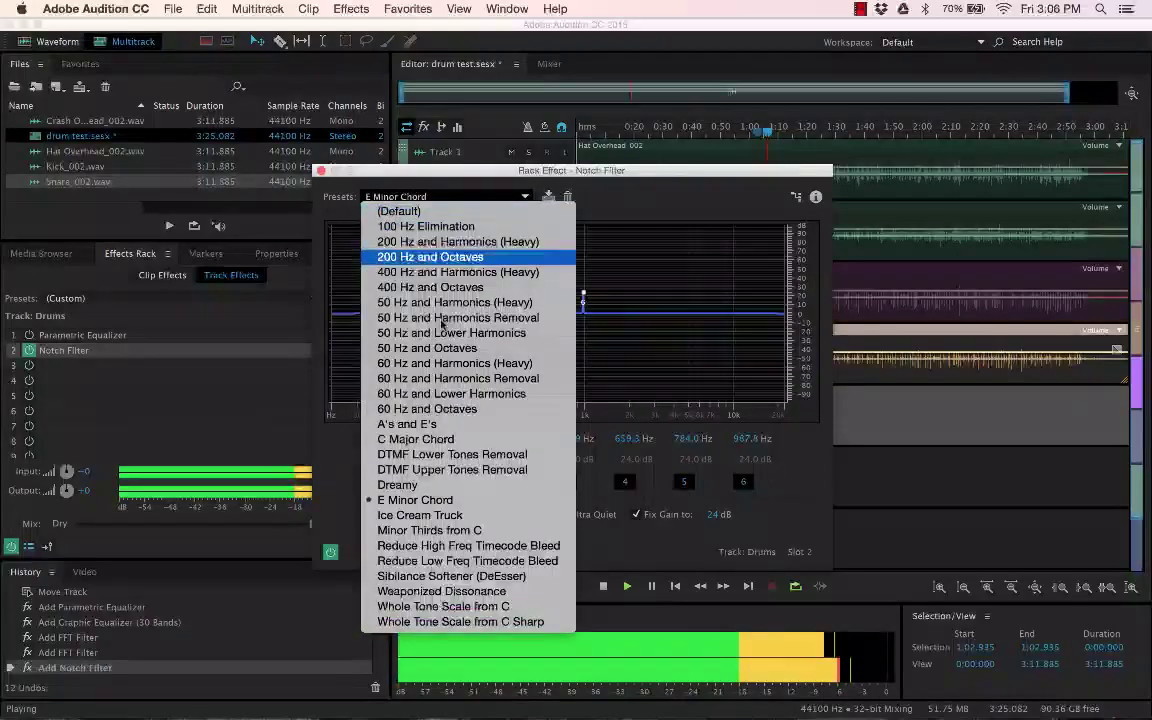
left_click(474, 592)
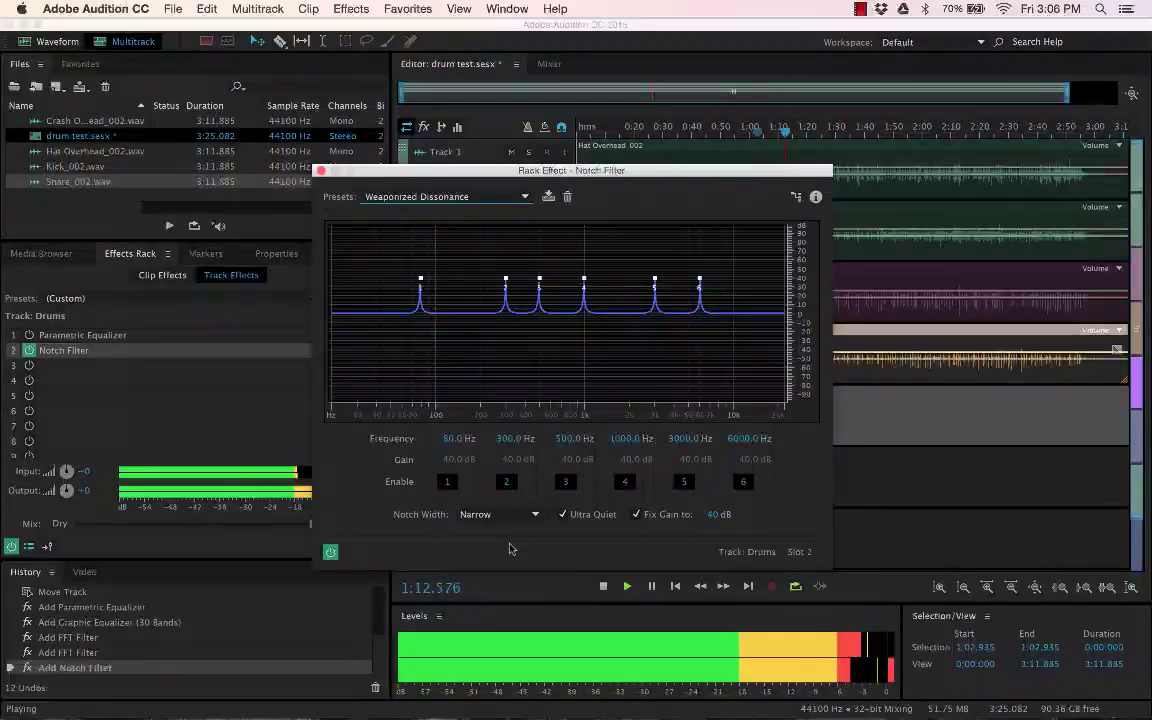
key("space")
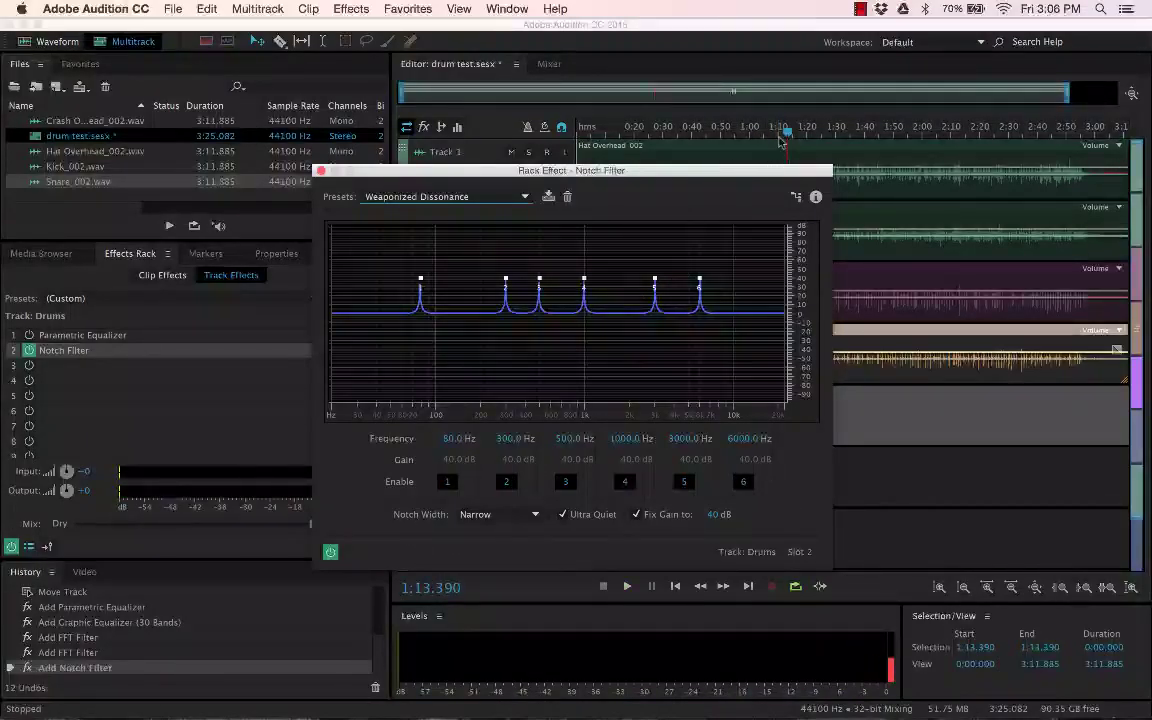
Step: Drag the playhead back to 1:06.940 in the timeline ruler
left_click_drag(787, 137, 768, 137)
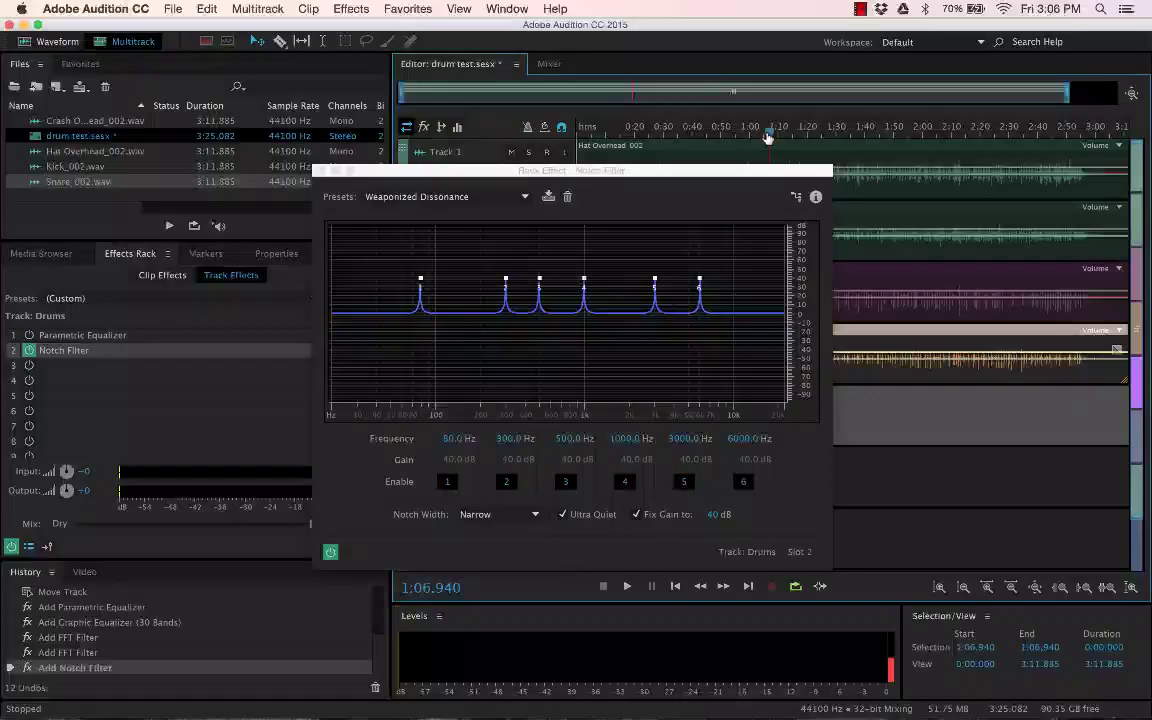